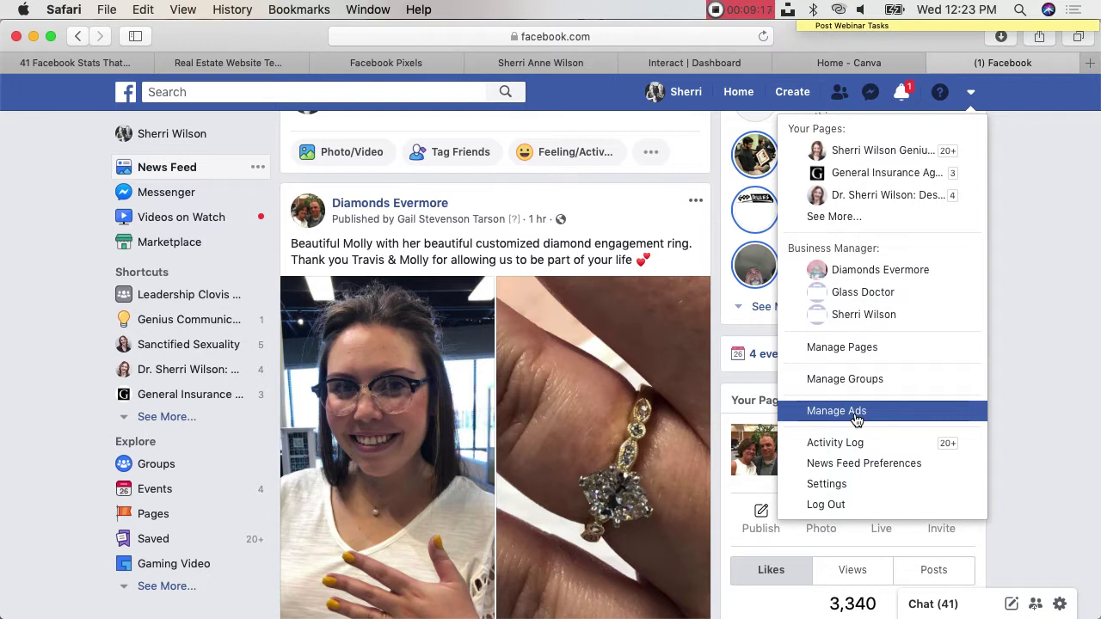
# Step: Open the Facebook ad accounts page and go to Ads Manager for the personal account
pyautogui.click(854, 414)
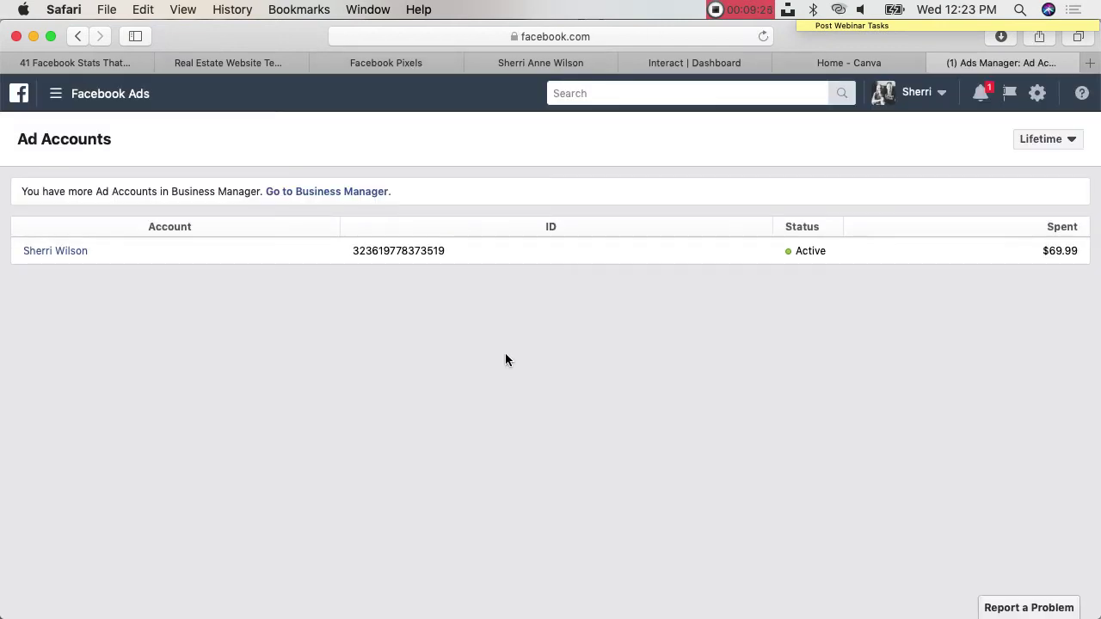
pyautogui.click(56, 93)
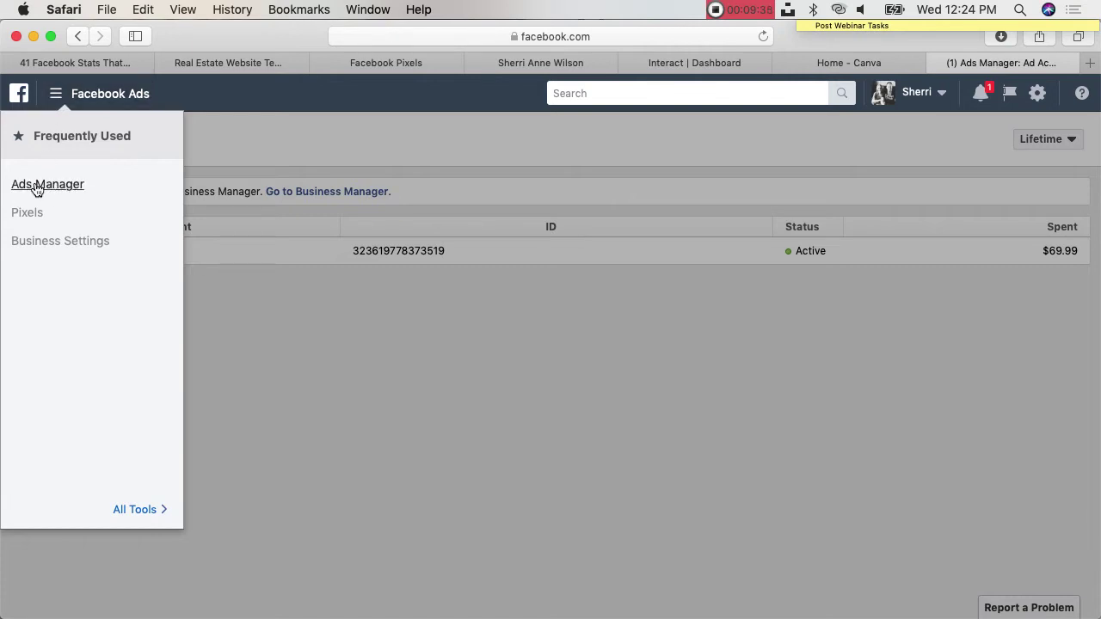
pyautogui.click(71, 185)
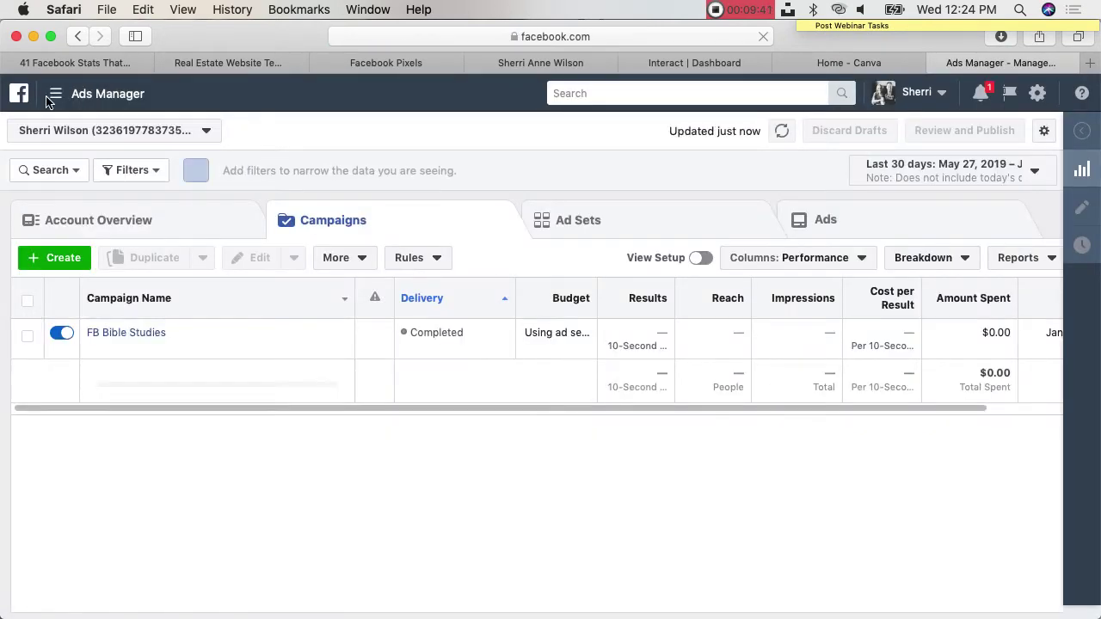
# Step: Switch Ads Manager to the "Et All" business ad account and look through its campaign list
pyautogui.click(207, 130)
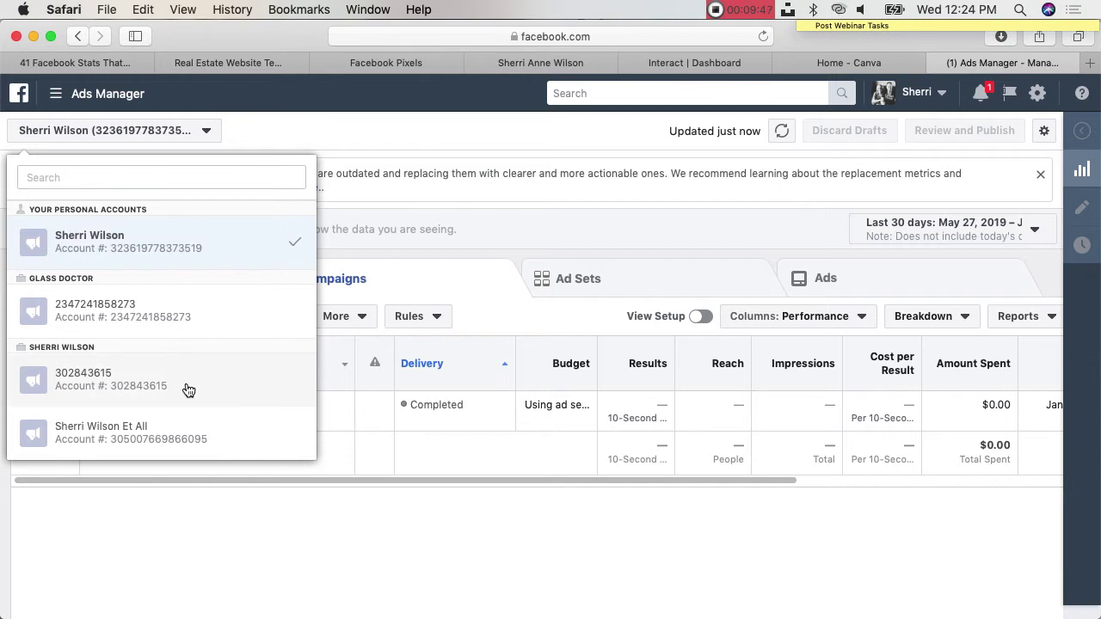
pyautogui.click(97, 435)
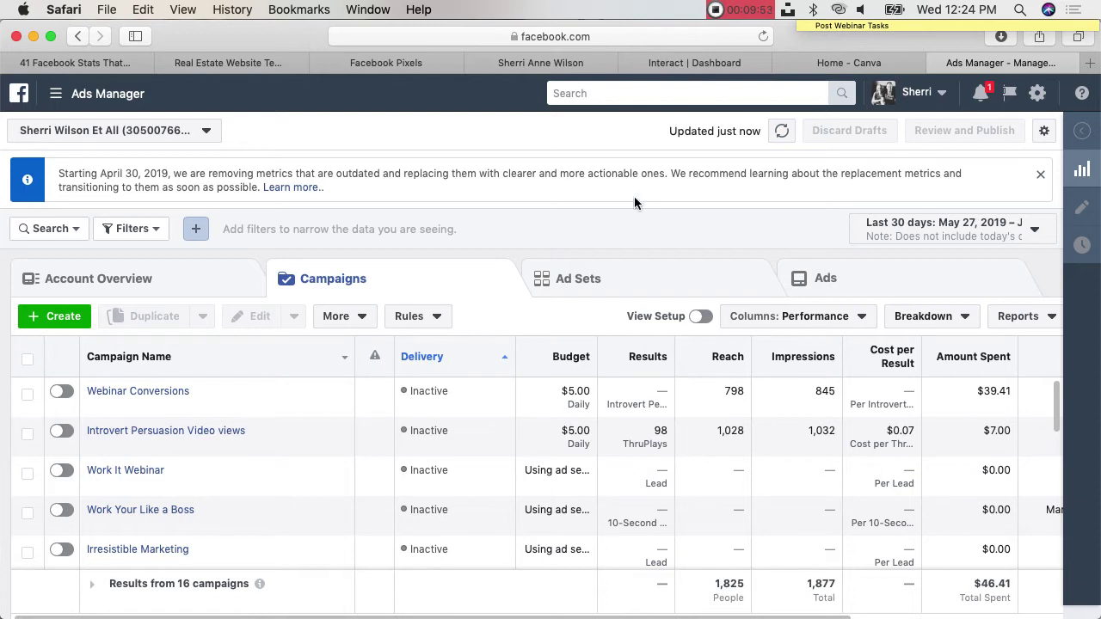
pyautogui.scroll(-3, 599, 404)
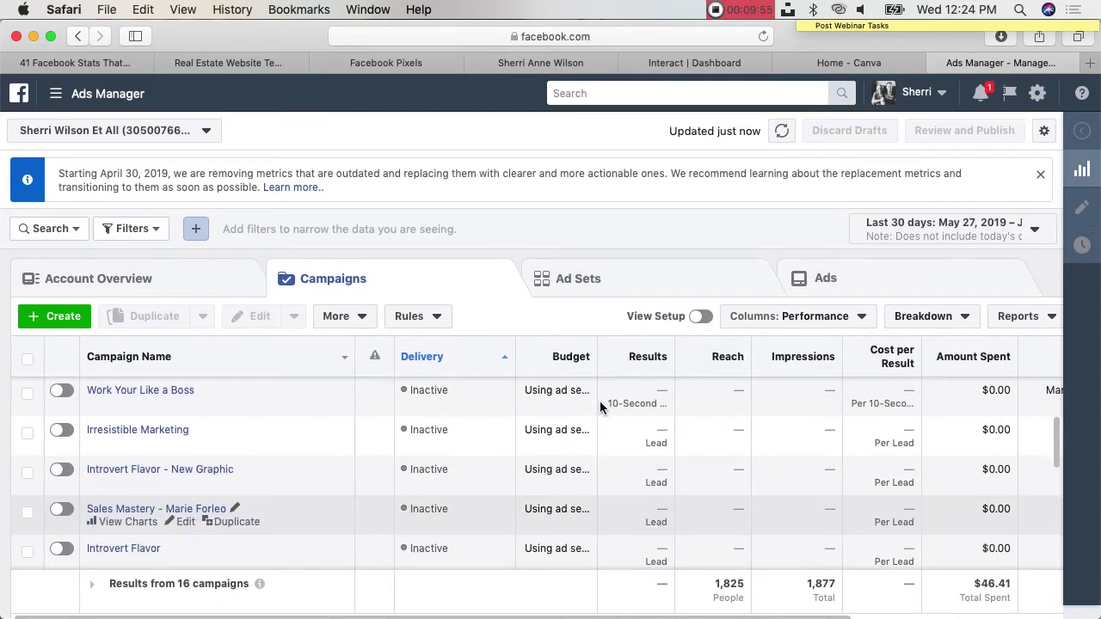
pyautogui.scroll(-5, 600, 404)
pyautogui.scroll(8, 599, 404)
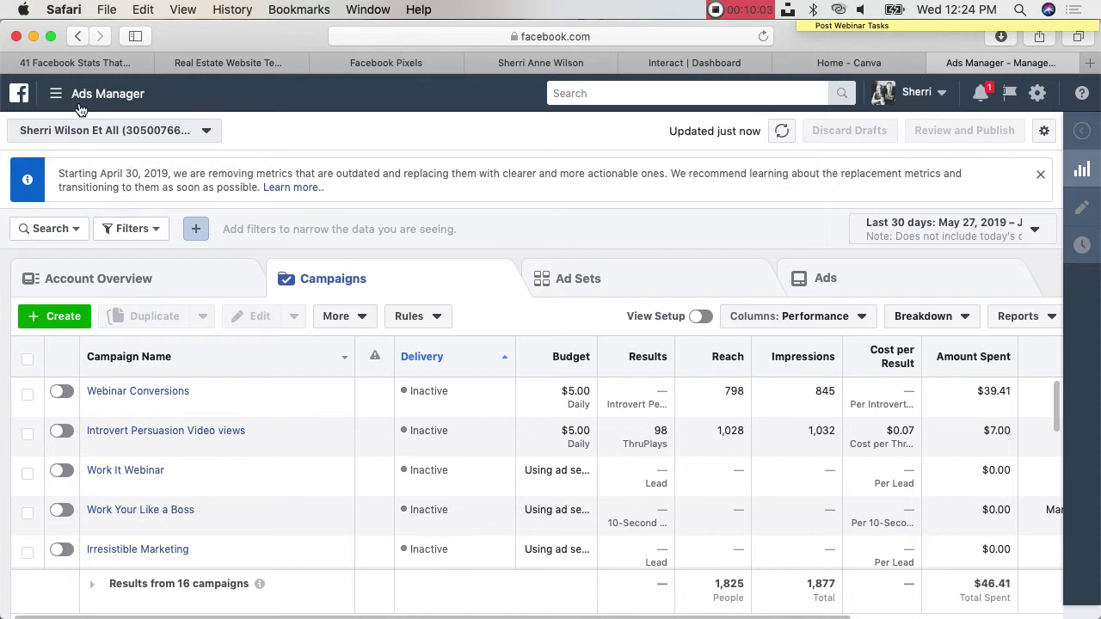
pyautogui.click(53, 96)
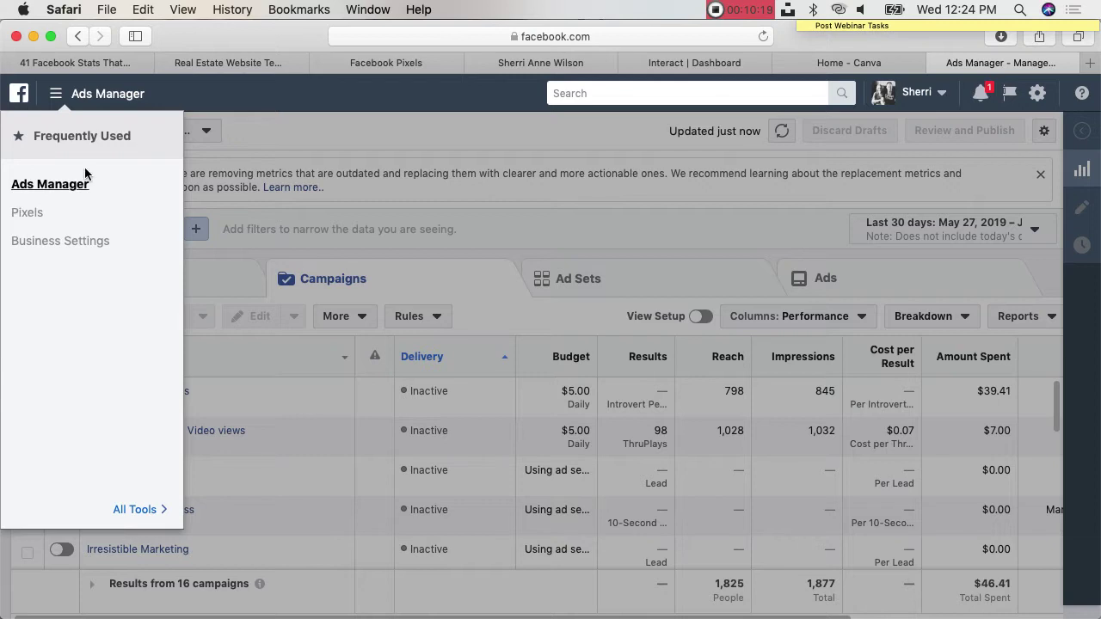
pyautogui.click(418, 58)
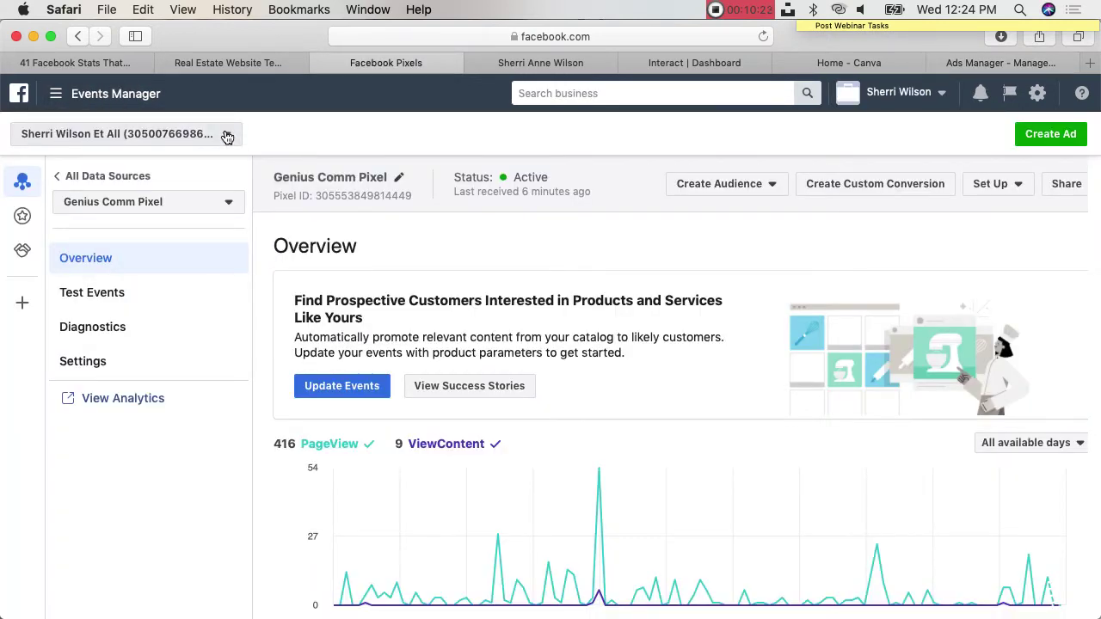
pyautogui.click(998, 64)
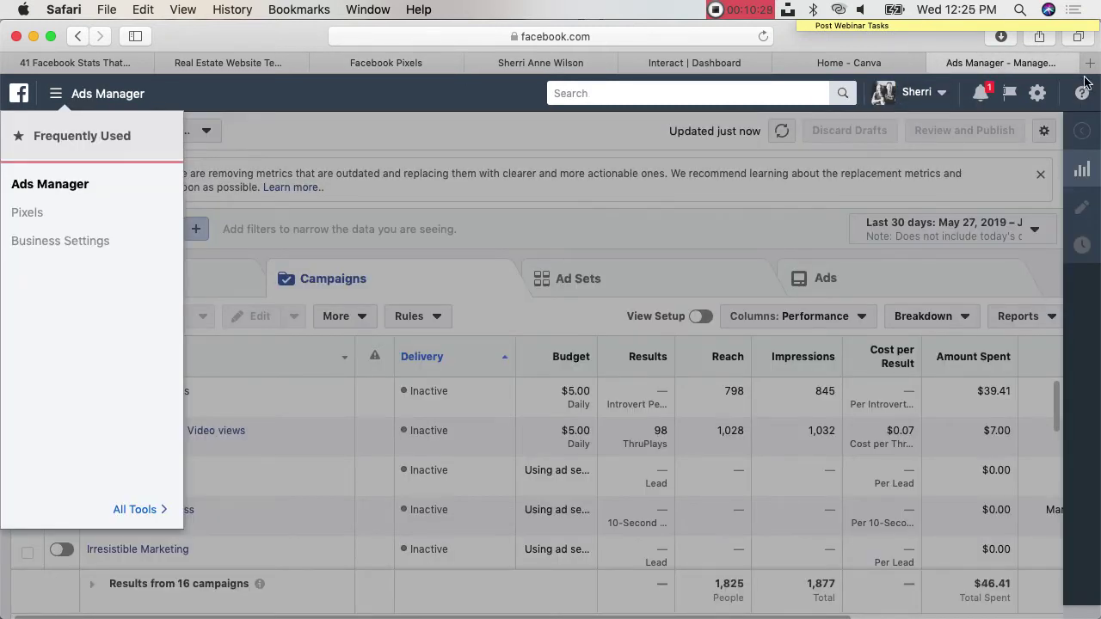
pyautogui.click(73, 96)
pyautogui.click(74, 96)
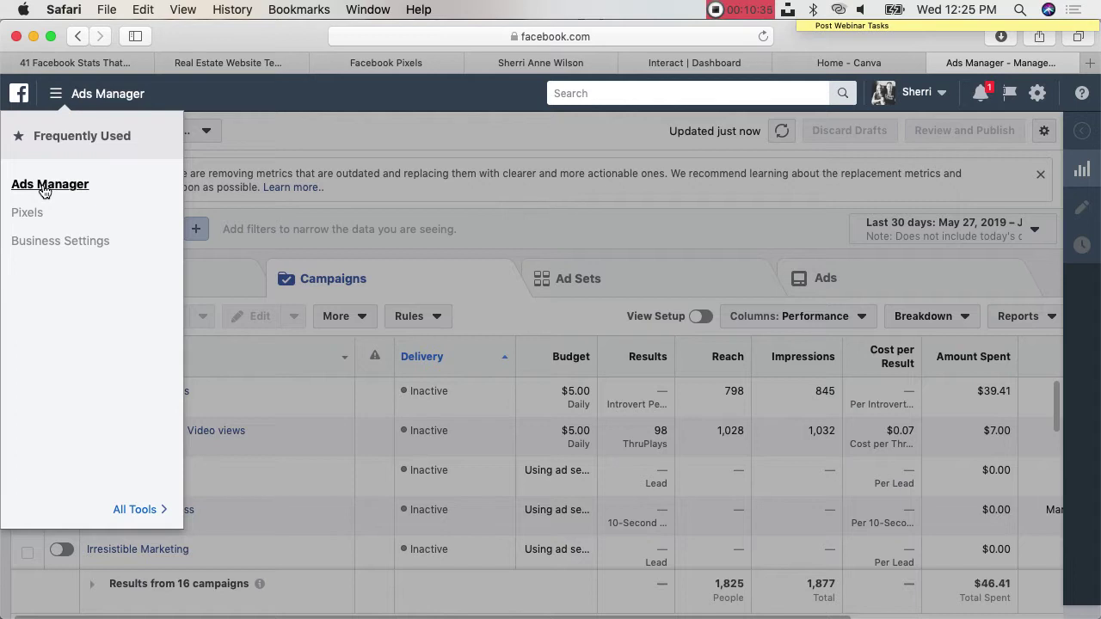
pyautogui.click(281, 137)
pyautogui.click(207, 134)
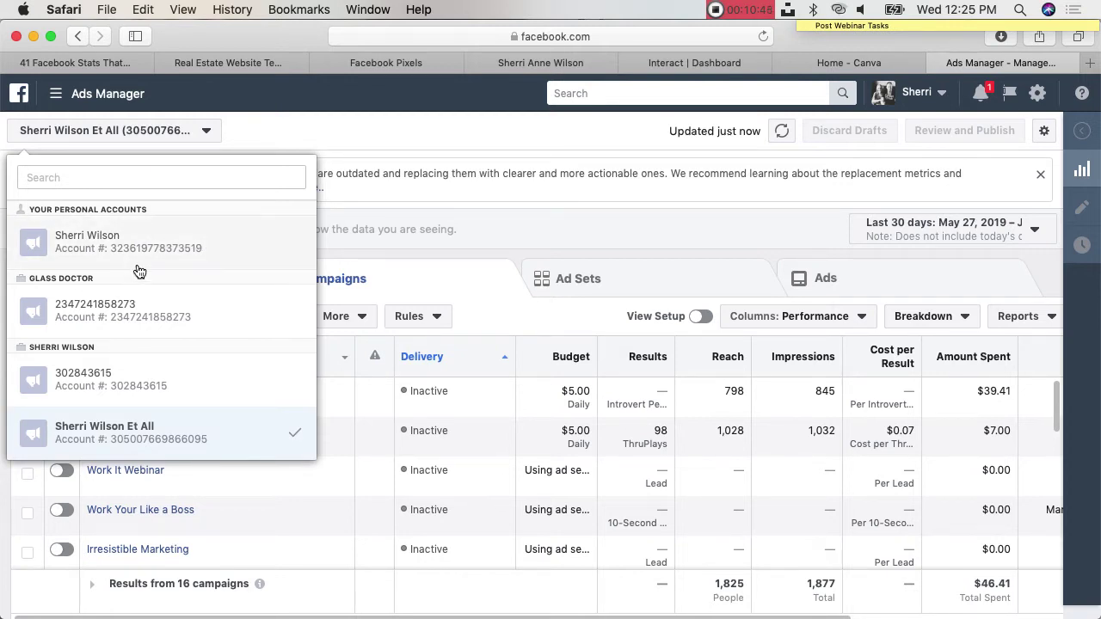
pyautogui.click(77, 433)
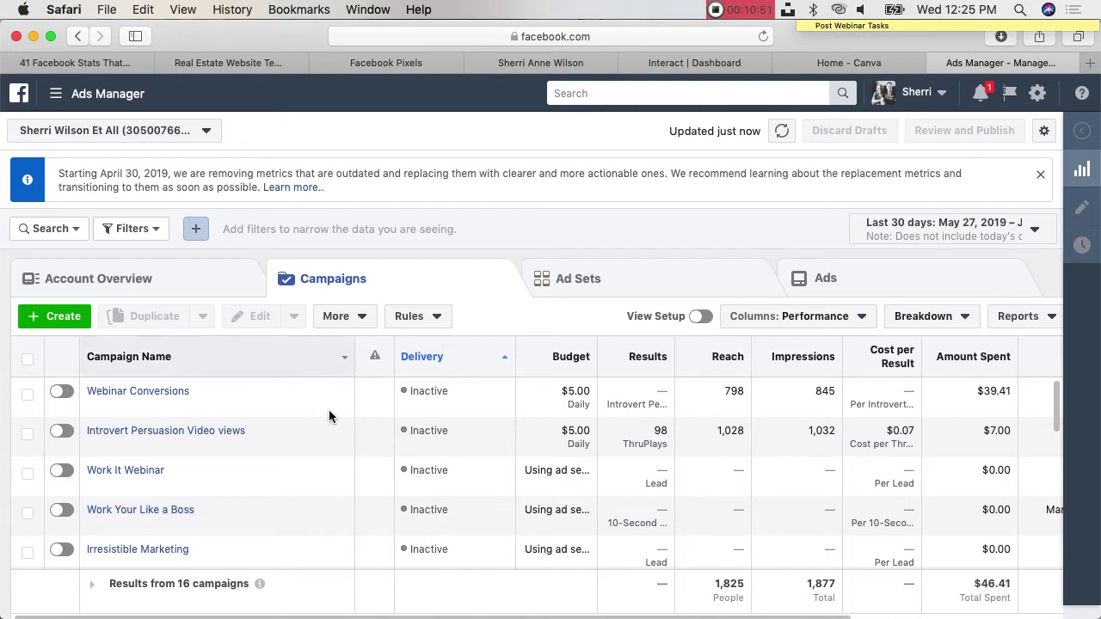
# Step: Open the Pixels page in Events Manager and switch it to the "Et All" business ad account
pyautogui.click(55, 96)
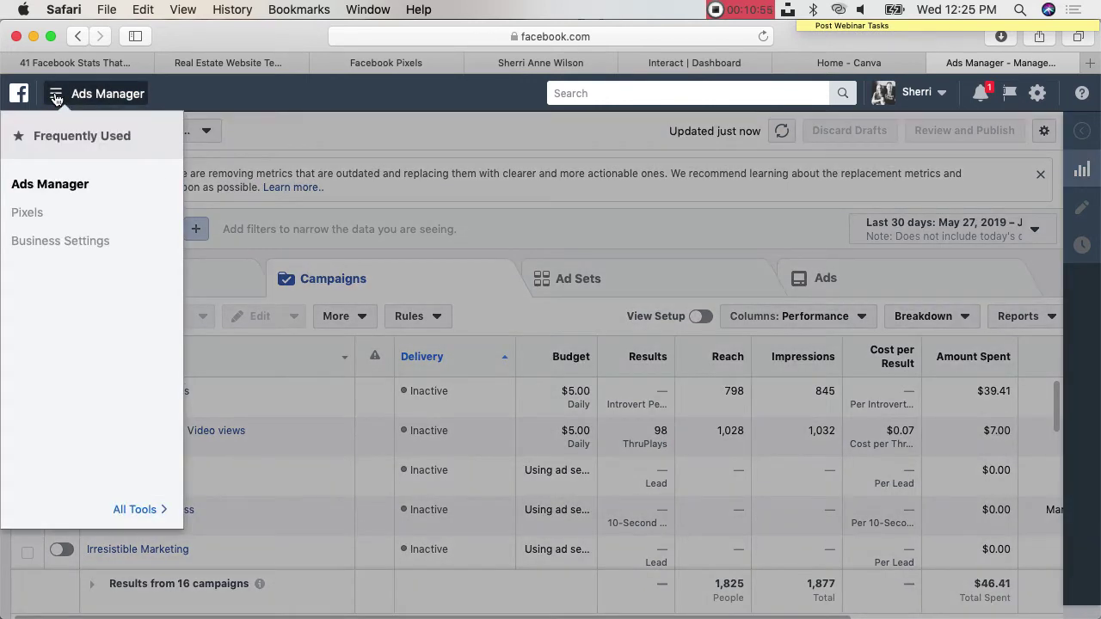
pyautogui.click(26, 214)
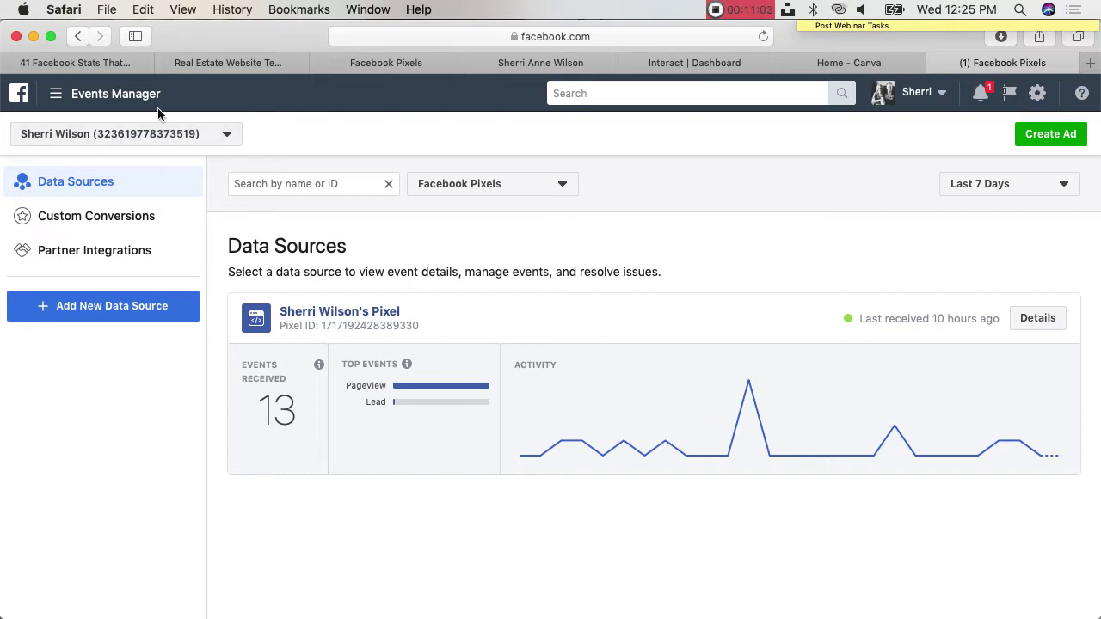
pyautogui.click(228, 138)
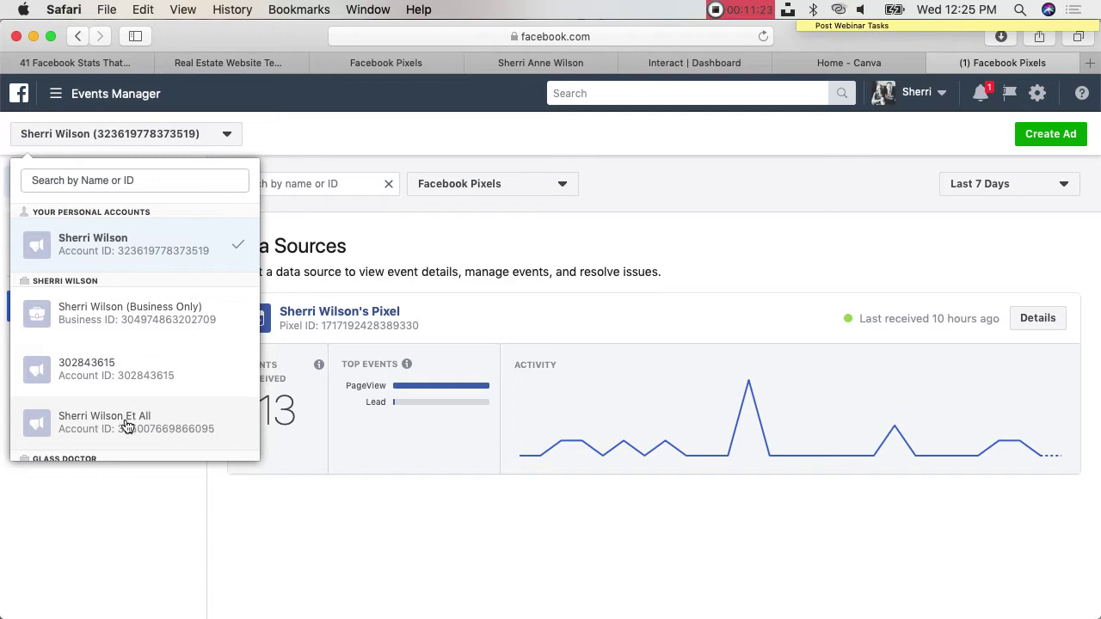
pyautogui.click(126, 425)
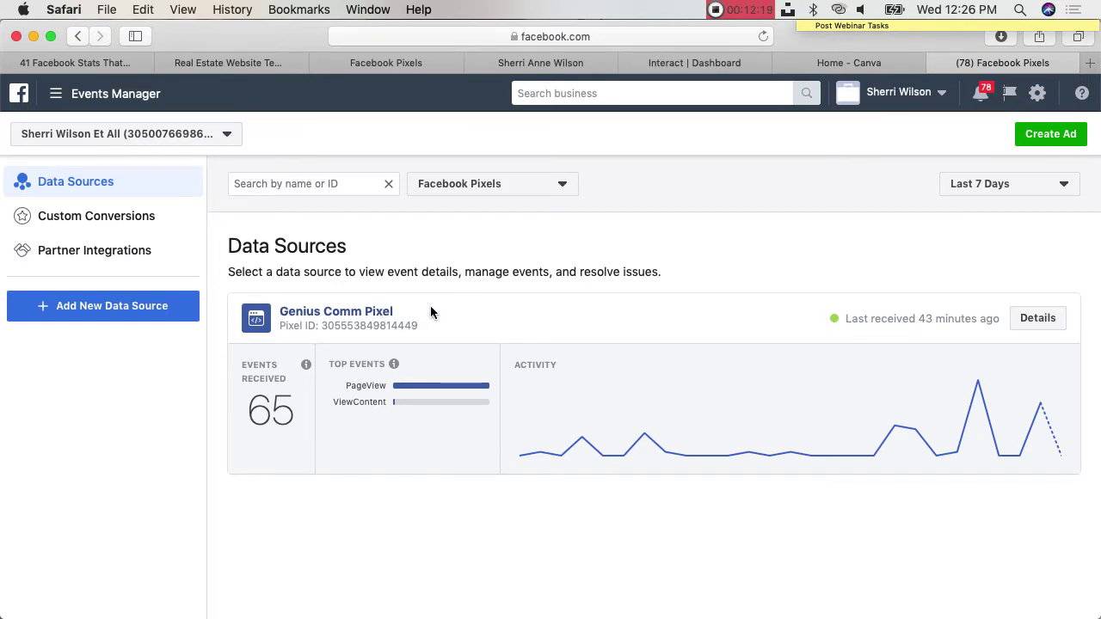
# Step: Close the duplicate Facebook Pixels browser tab and open the overview of the Genius Comm Pixel
pyautogui.click(321, 317)
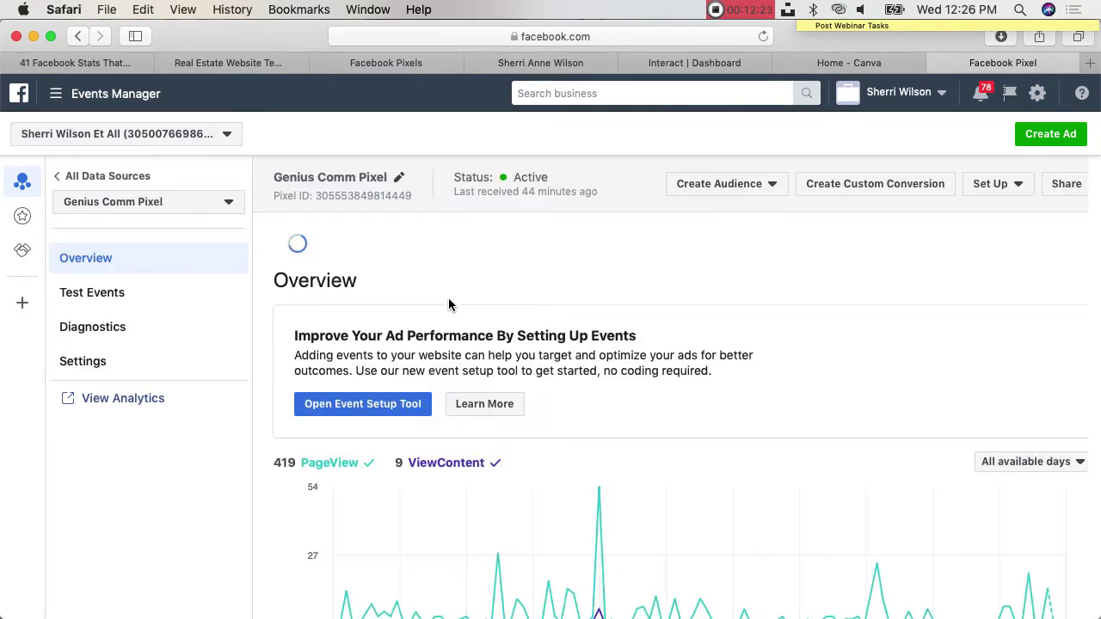
pyautogui.click(77, 36)
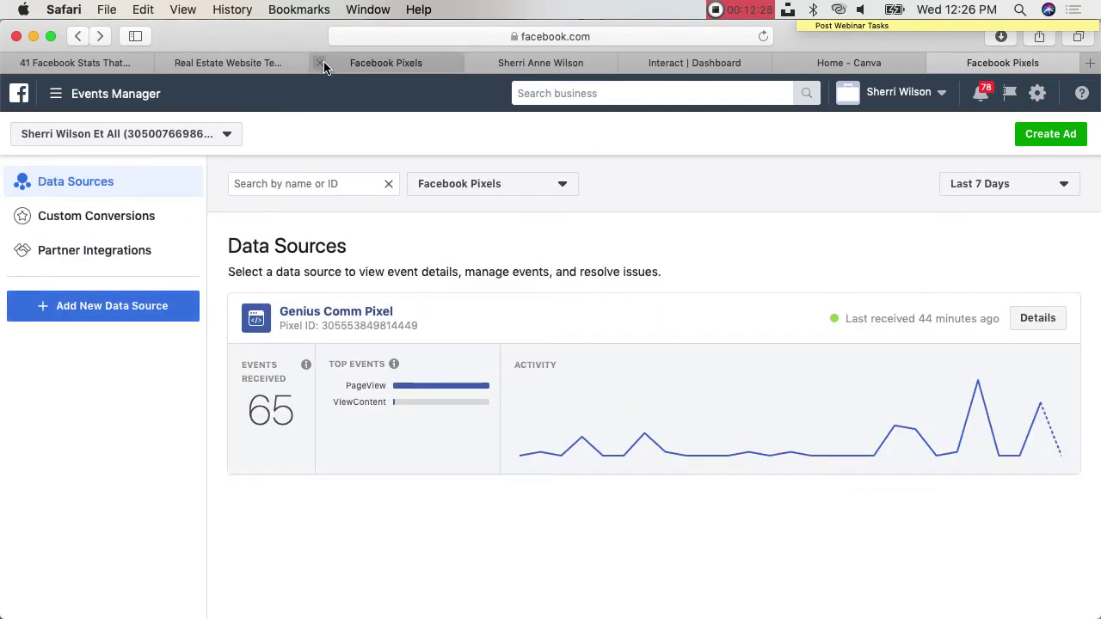
pyautogui.click(319, 63)
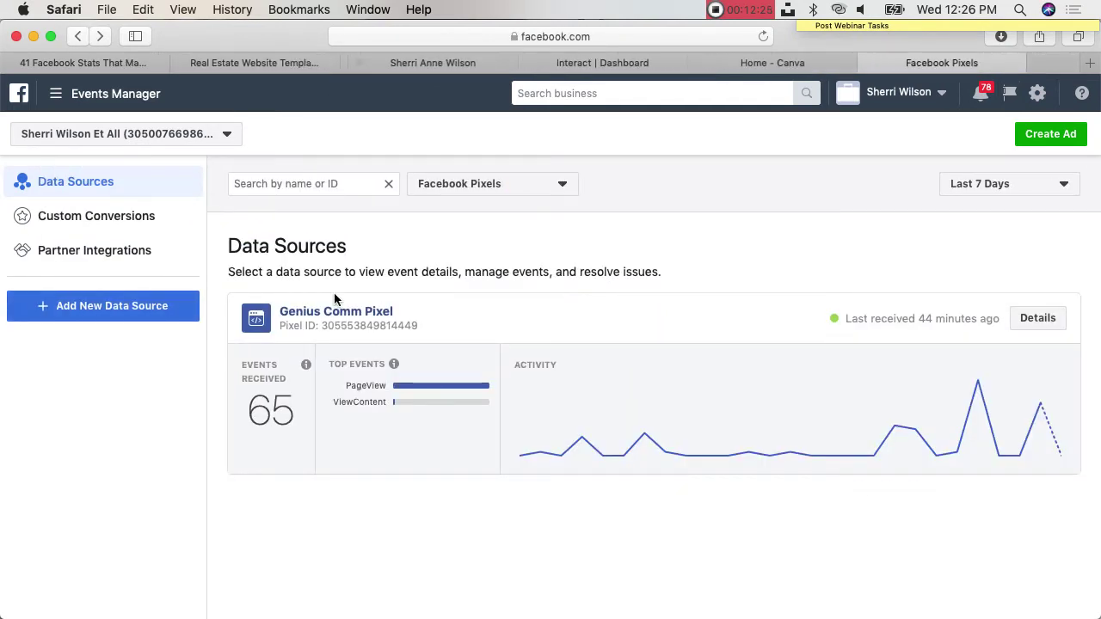
pyautogui.click(377, 318)
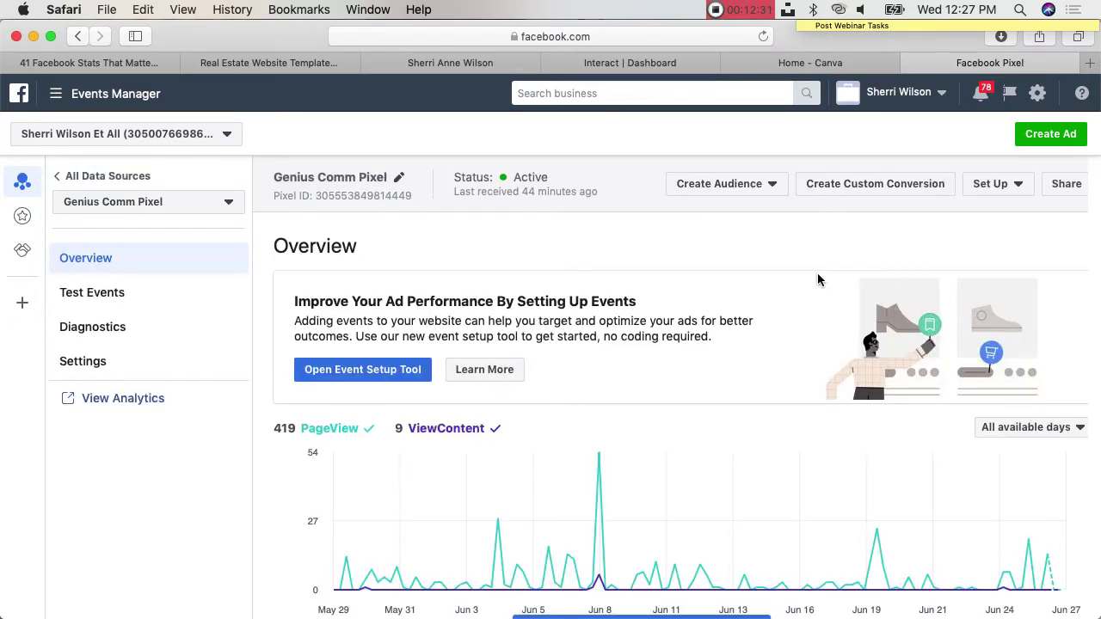
# Step: Review the manual installation instructions and header code for the Genius Comm Pixel and close them
pyautogui.click(1021, 191)
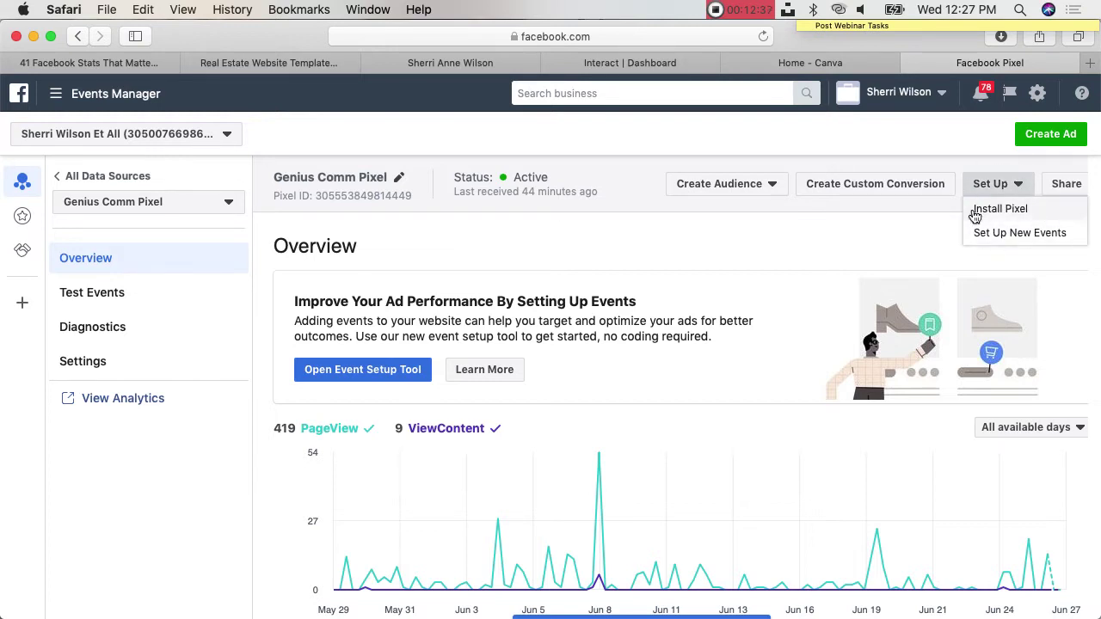
pyautogui.click(993, 214)
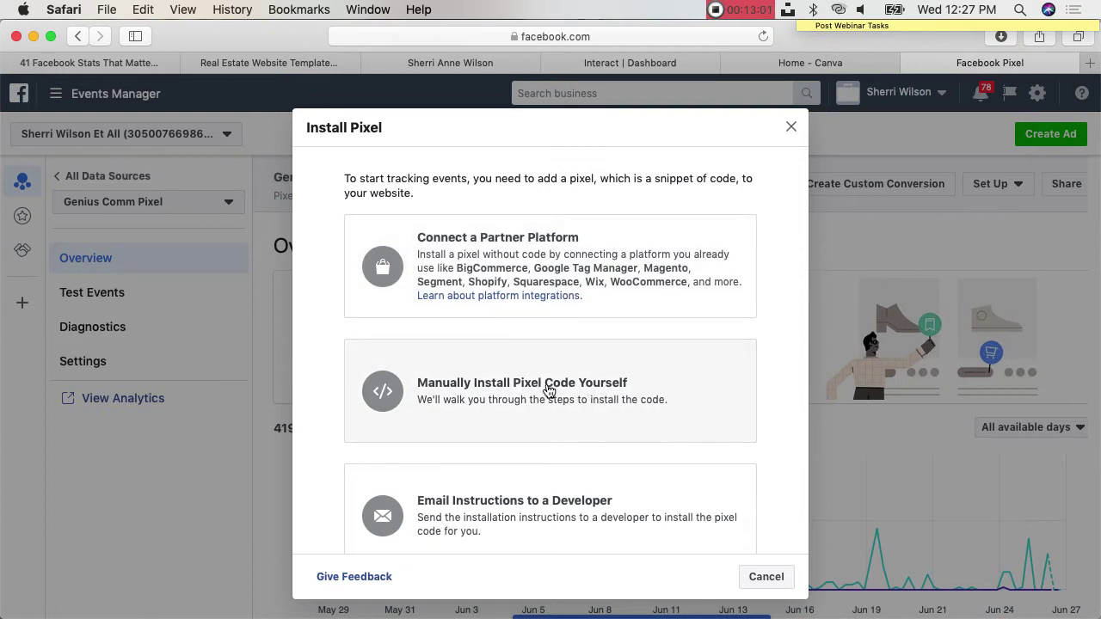
pyautogui.click(520, 389)
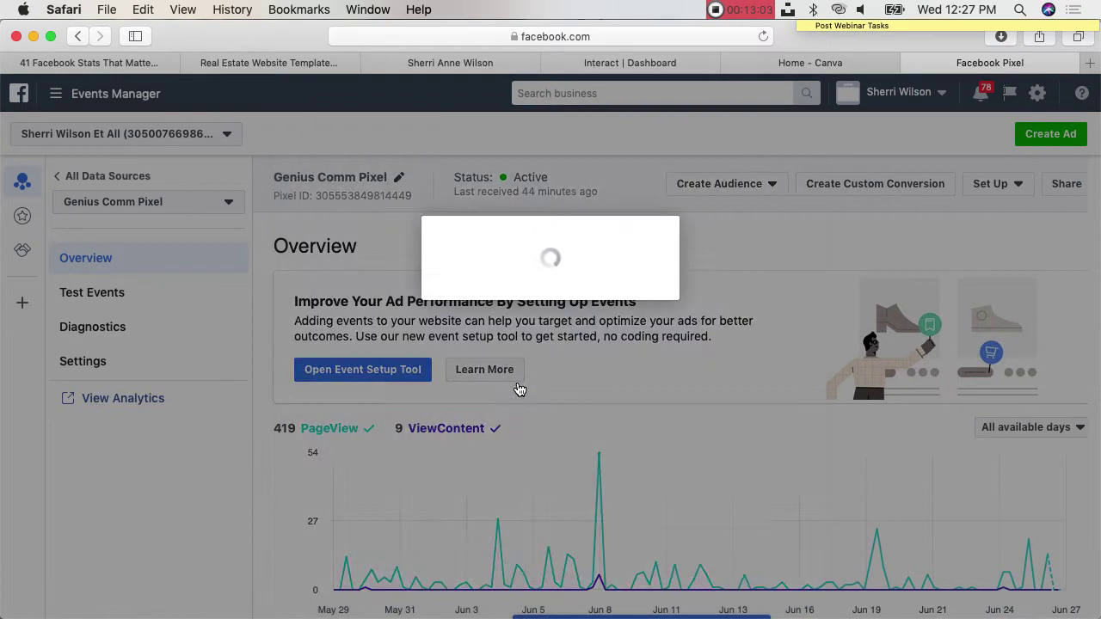
pyautogui.scroll(-2, 597, 456)
pyautogui.scroll(-9, 596, 456)
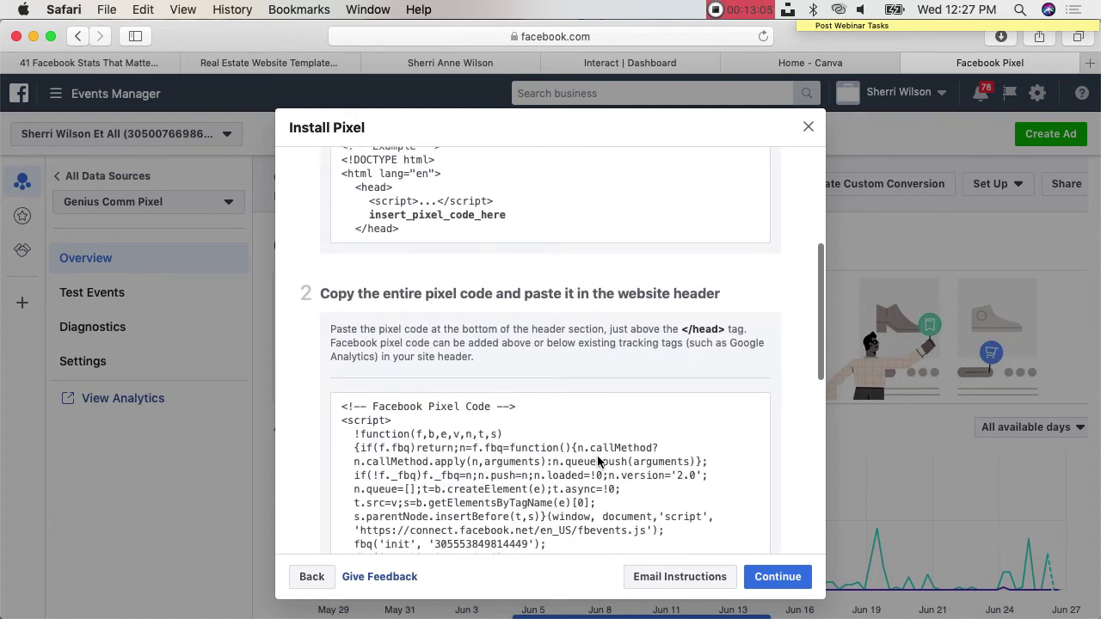
pyautogui.scroll(8, 597, 462)
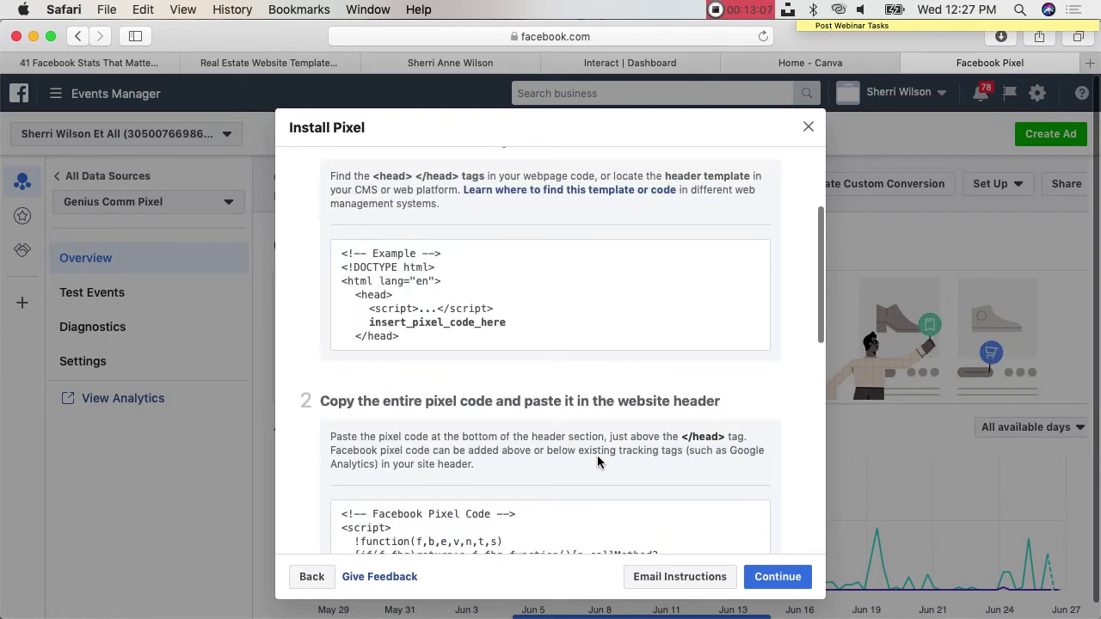
pyautogui.scroll(-1, 598, 461)
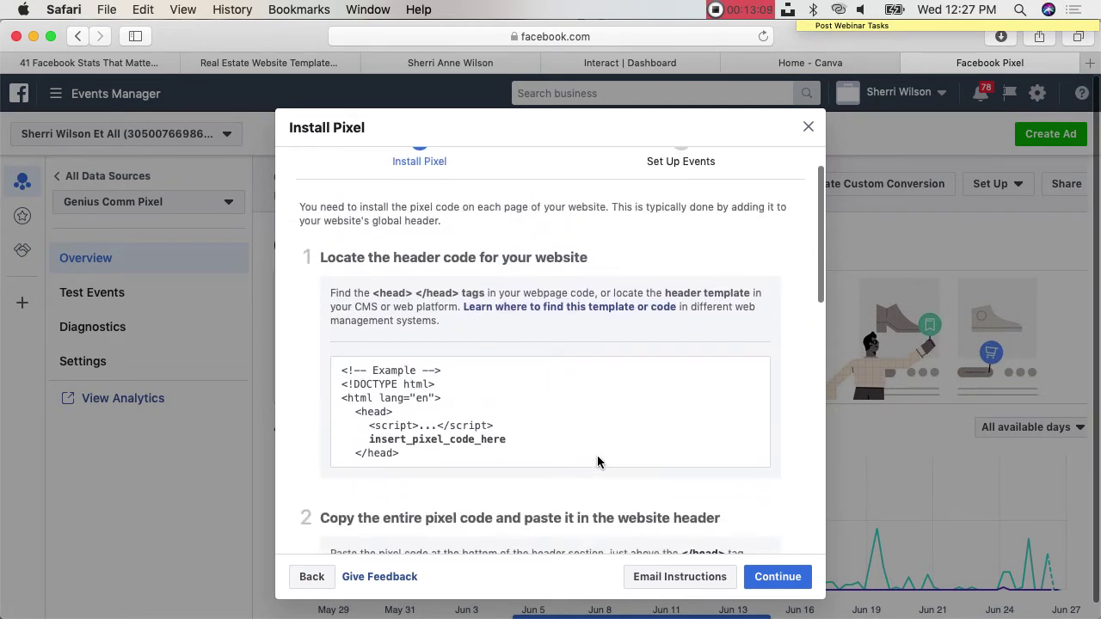
pyautogui.scroll(-3, 598, 461)
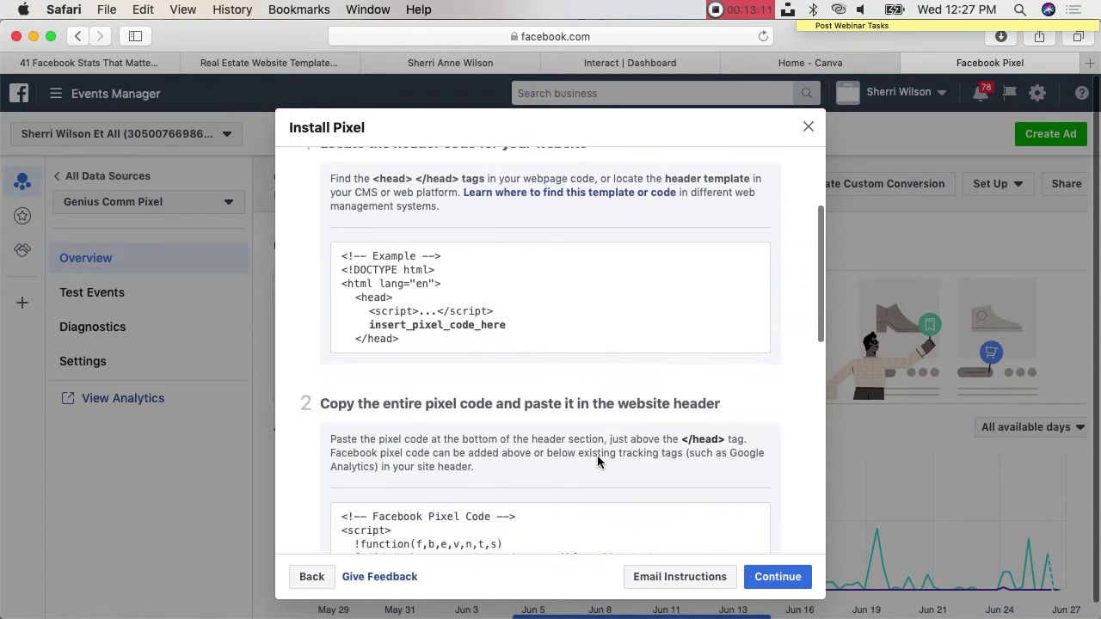
pyautogui.click(807, 127)
# Step: Reopen the pixel installation options, examine the partner platform, manual and developer e-mail methods, and close them
pyautogui.click(1005, 191)
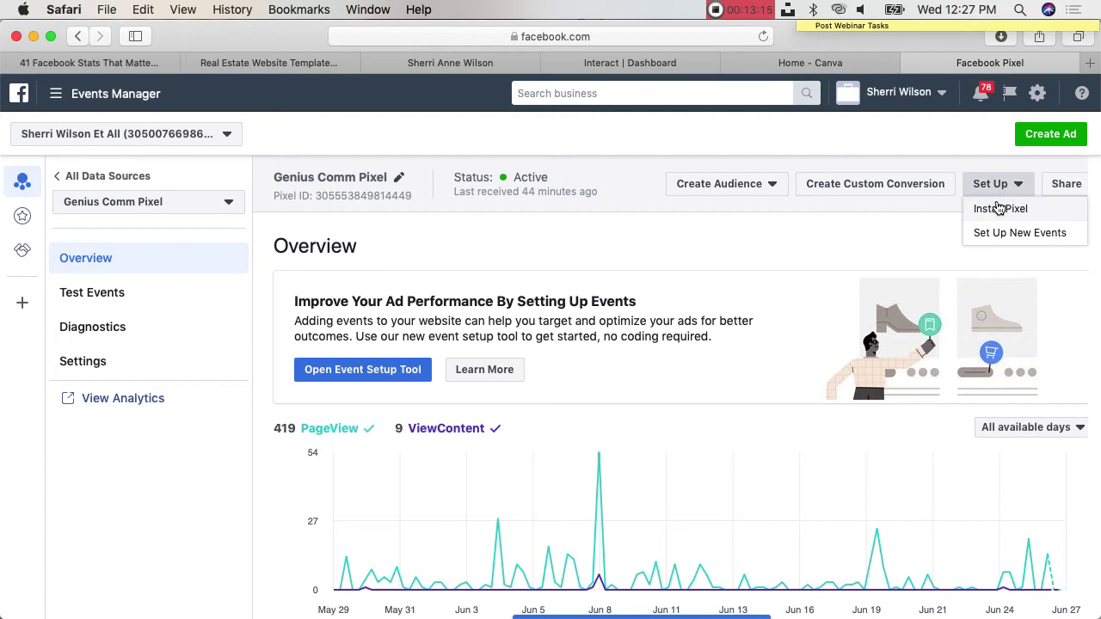
pyautogui.click(980, 213)
pyautogui.scroll(-2, 602, 451)
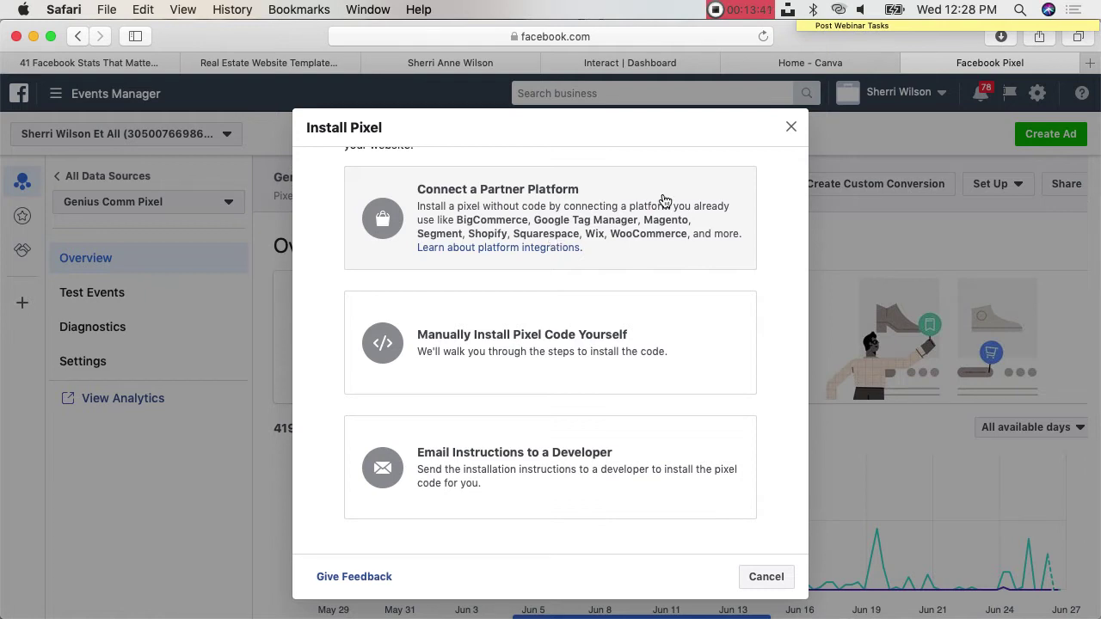
pyautogui.click(791, 129)
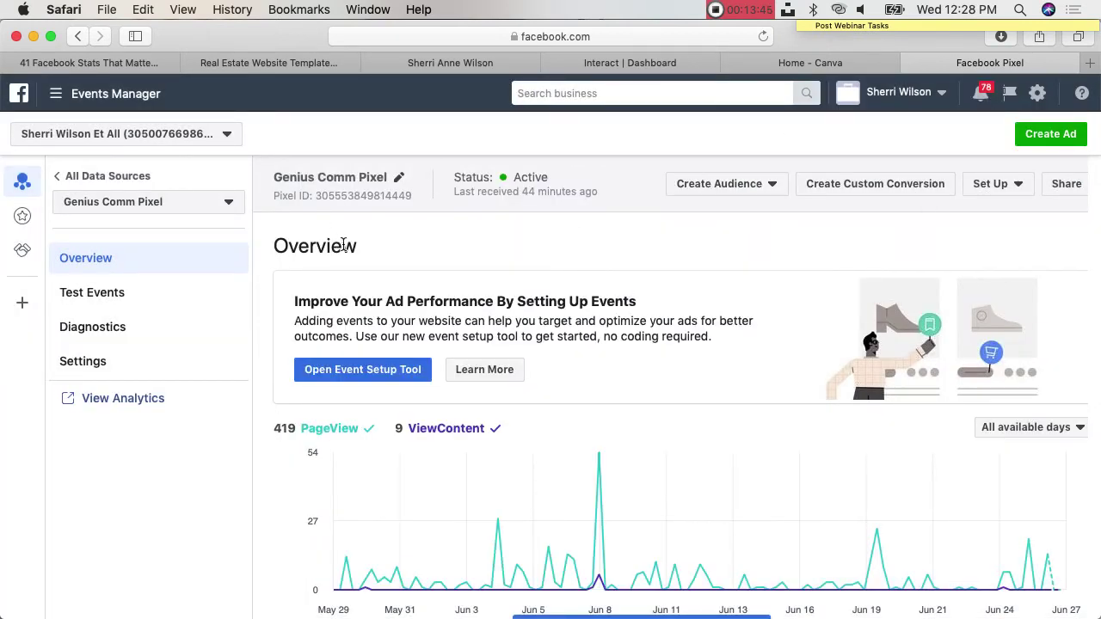
# Step: Highlight the Genius Comm Pixel's ID and check the matching pixel ID field in Squarespace's Facebook Pixel & Ads settings
pyautogui.moveTo(413, 195); pyautogui.dragTo(317, 199)
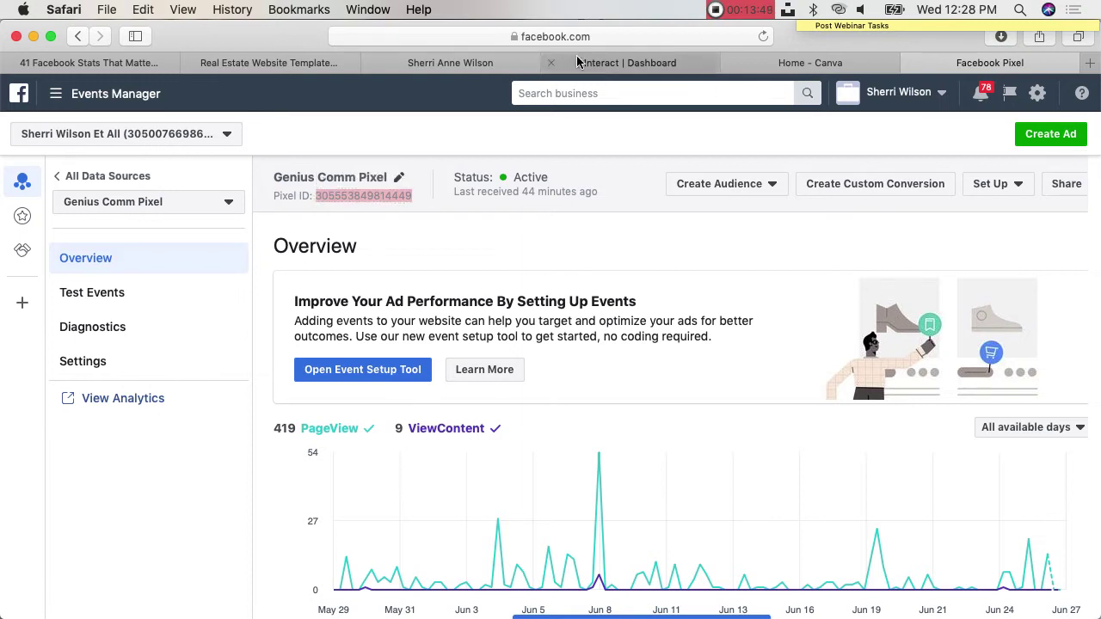
pyautogui.click(466, 63)
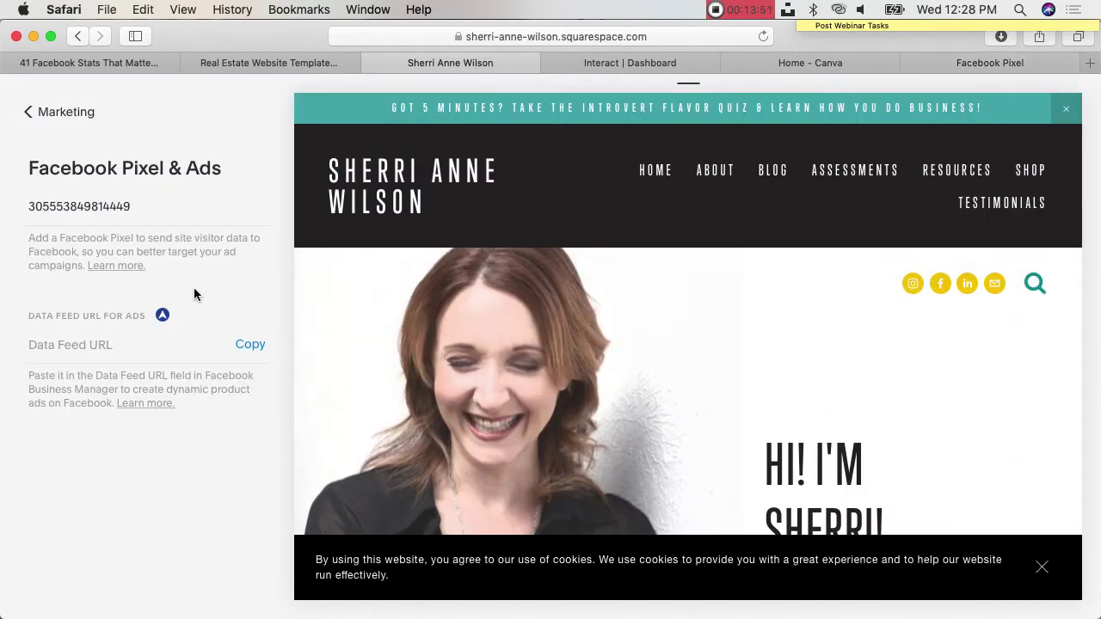
pyautogui.click(150, 202)
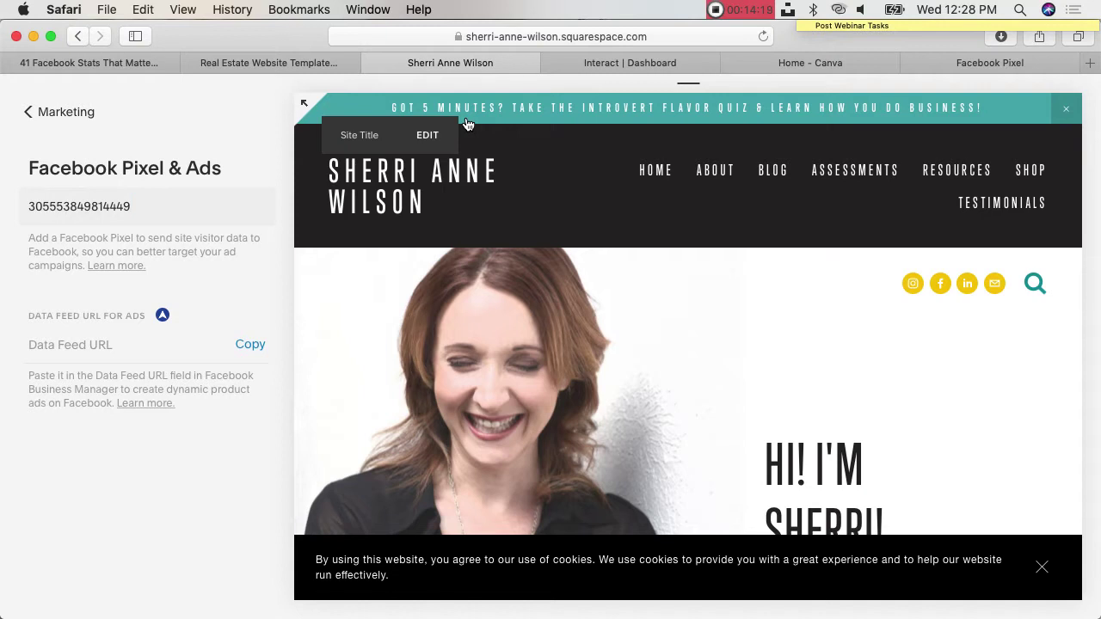
# Step: Switch to Chrome, open the Facebook Pixel Helper result from the Google search, and review the extension's Chrome Web Store page
pyautogui.click(927, 64)
pyautogui.scroll(-2, 658, 352)
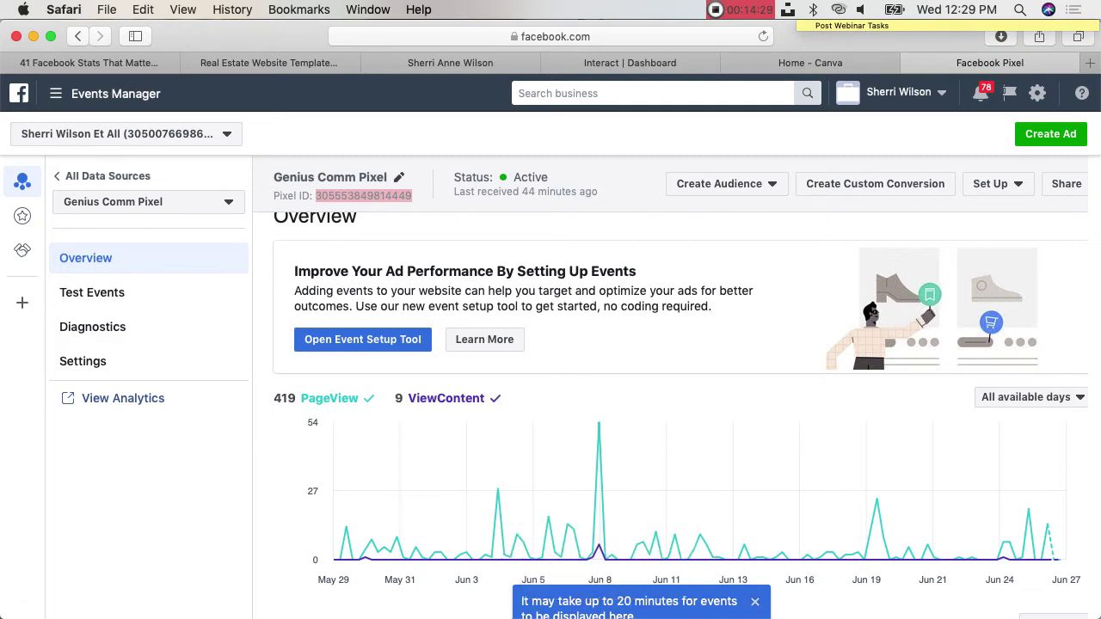
pyautogui.moveTo(817, 616)
pyautogui.click(782, 595)
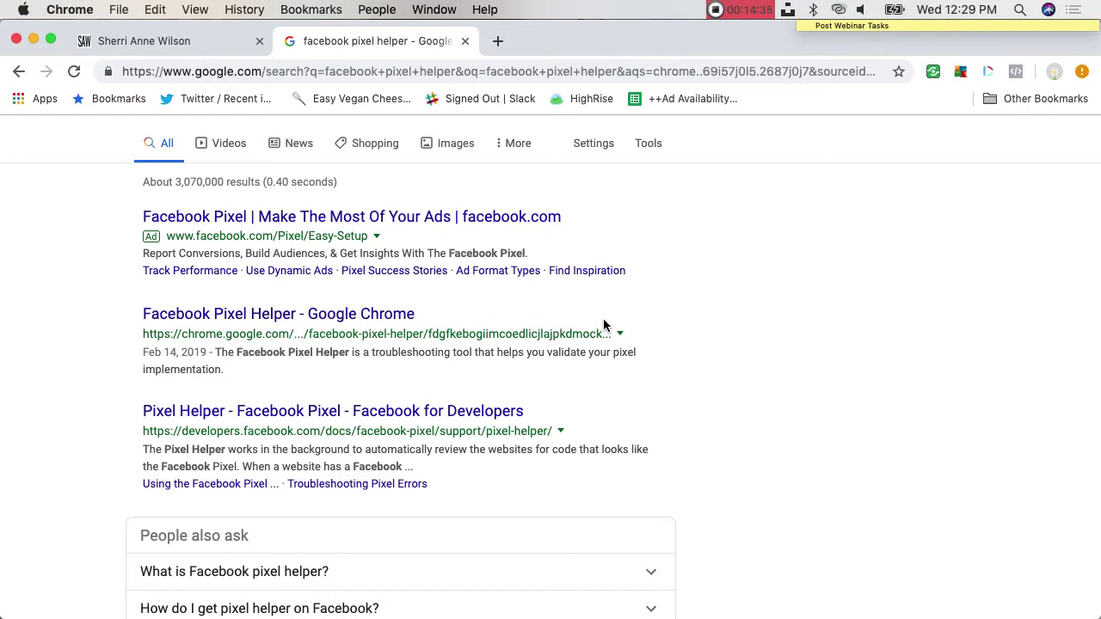
pyautogui.scroll(-2, 336, 346)
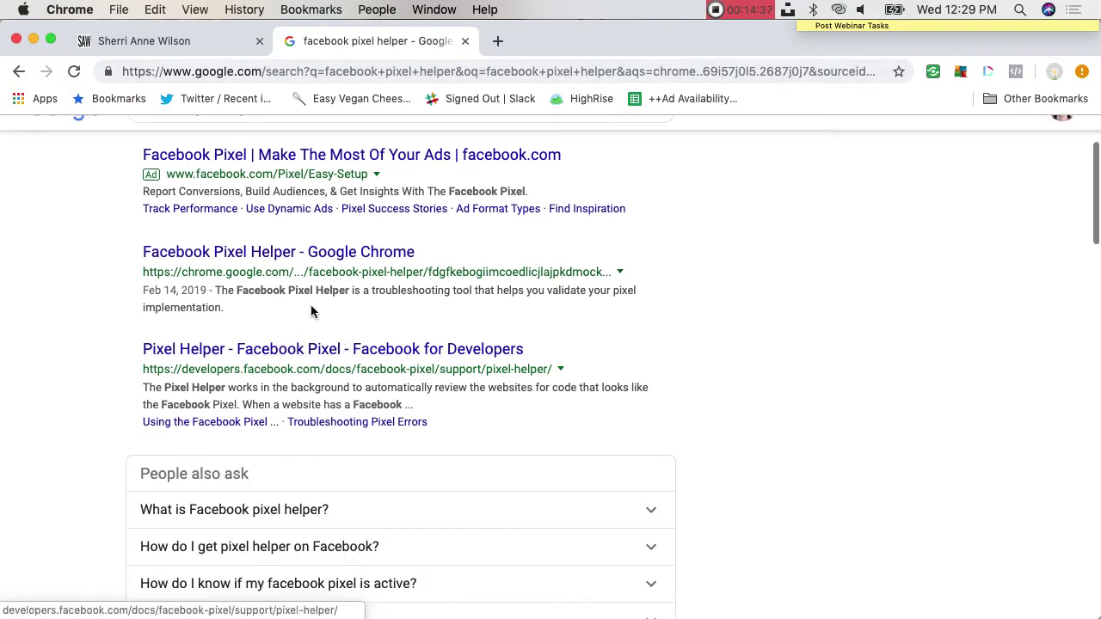
pyautogui.click(324, 253)
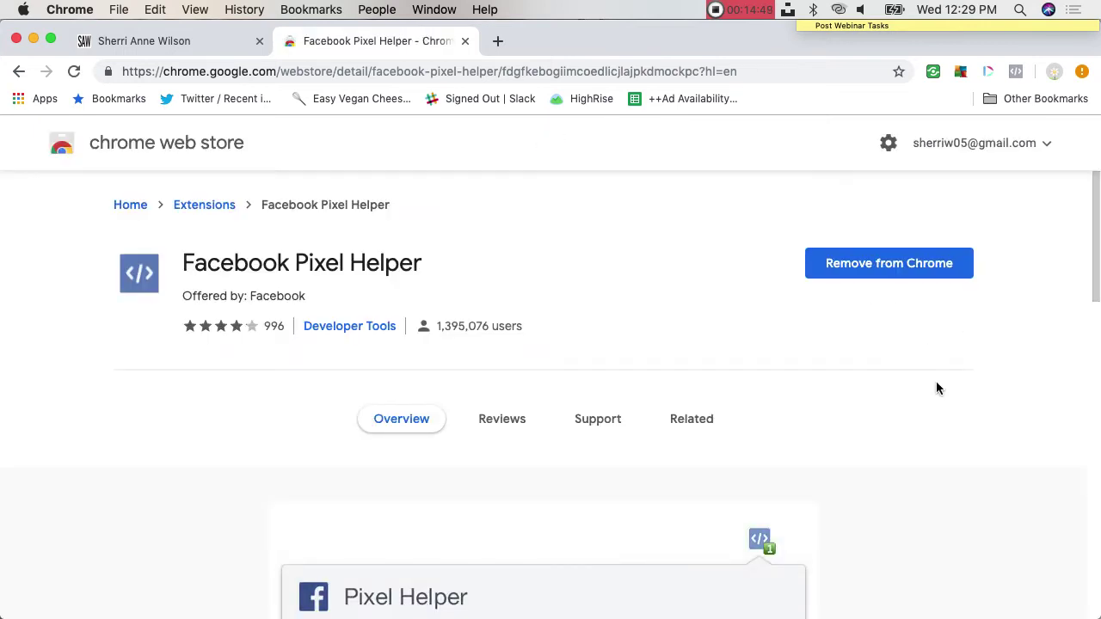
pyautogui.scroll(-2, 936, 387)
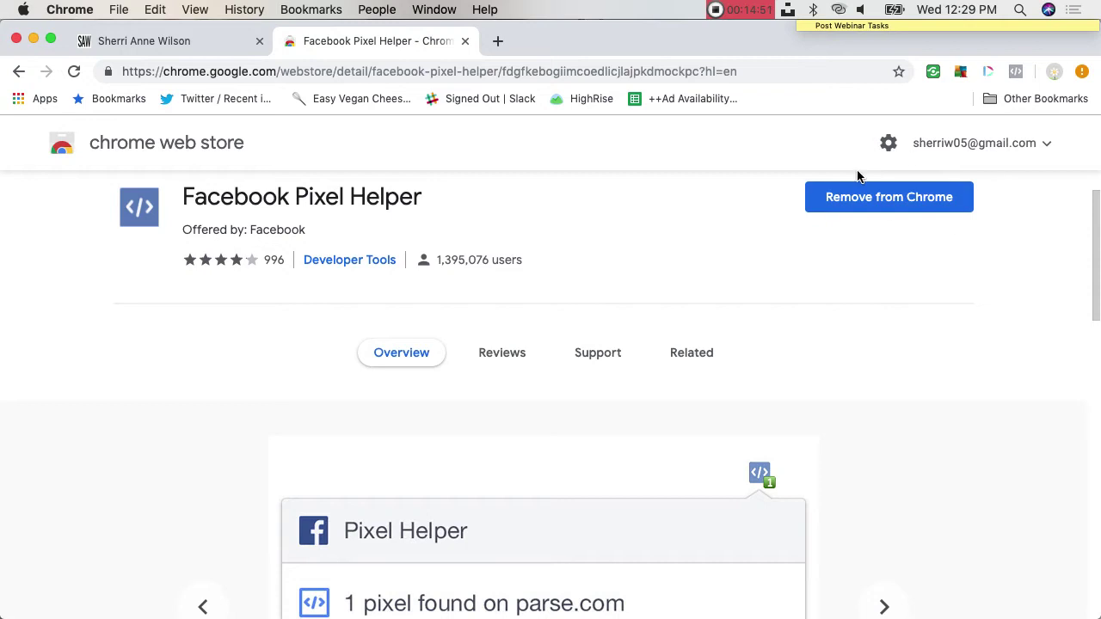
pyautogui.scroll(2, 899, 332)
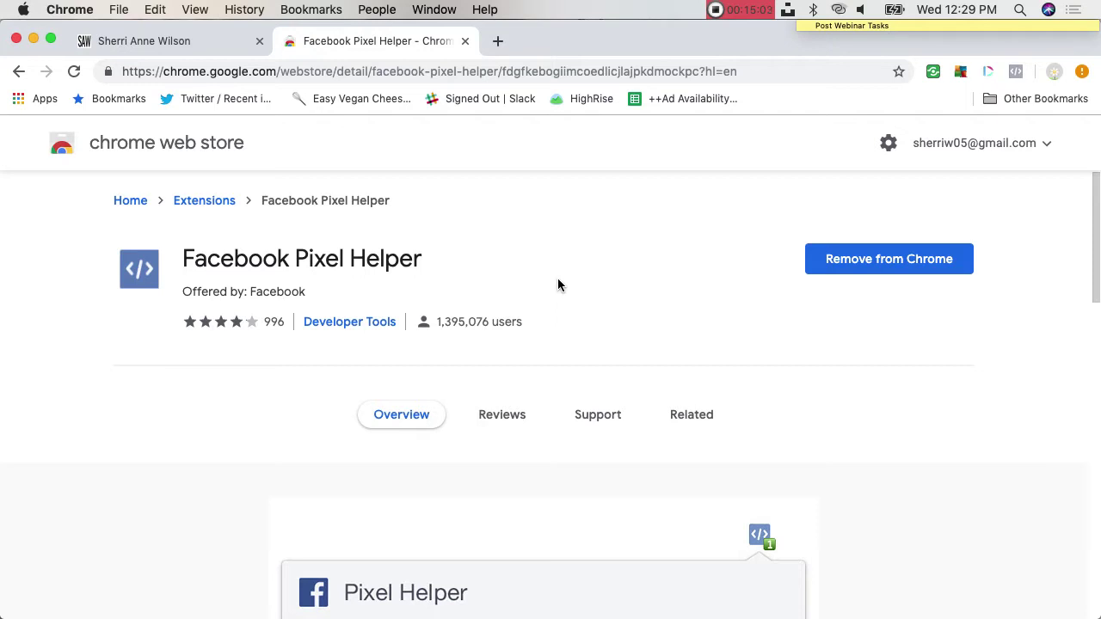
# Step: Return to the business's own website and inspect its installed pixel with the Facebook Pixel Helper
pyautogui.click(164, 41)
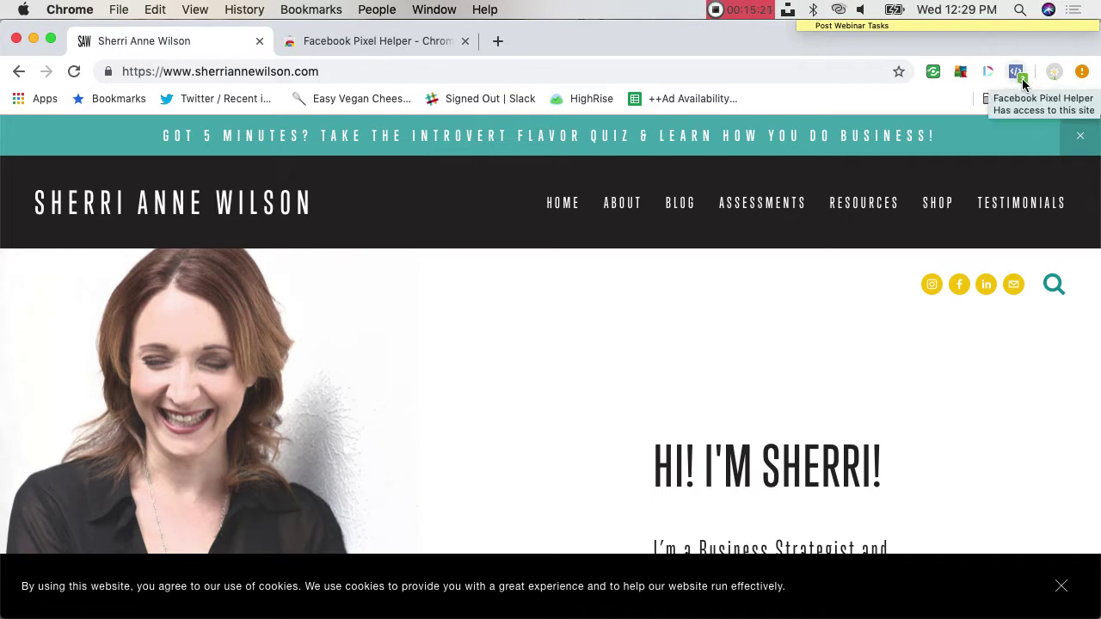
pyautogui.click(1018, 76)
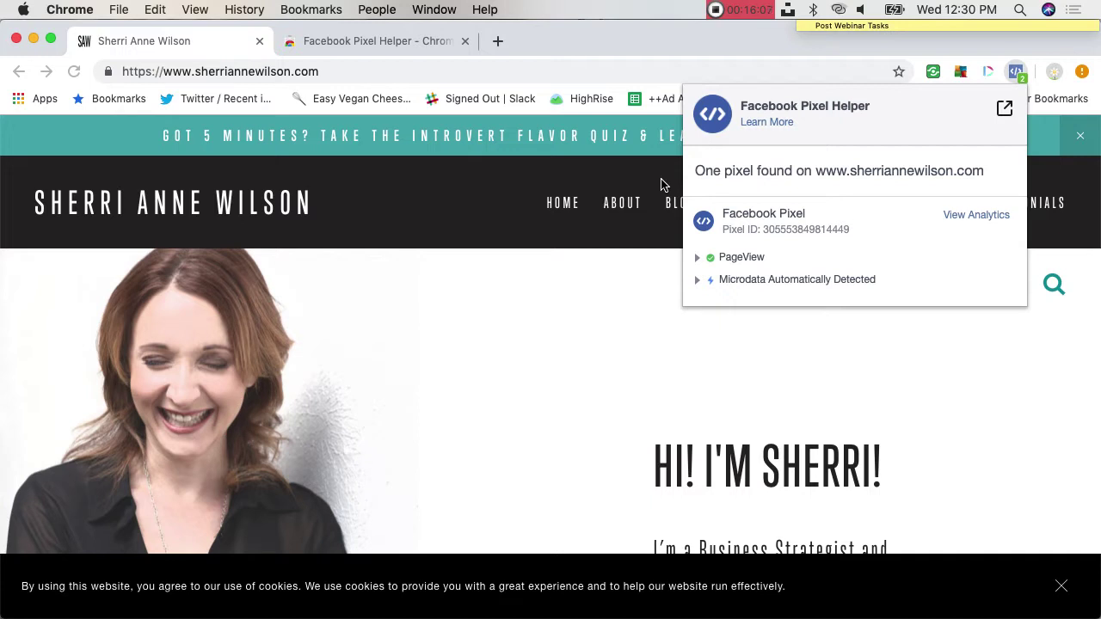
pyautogui.click(534, 74)
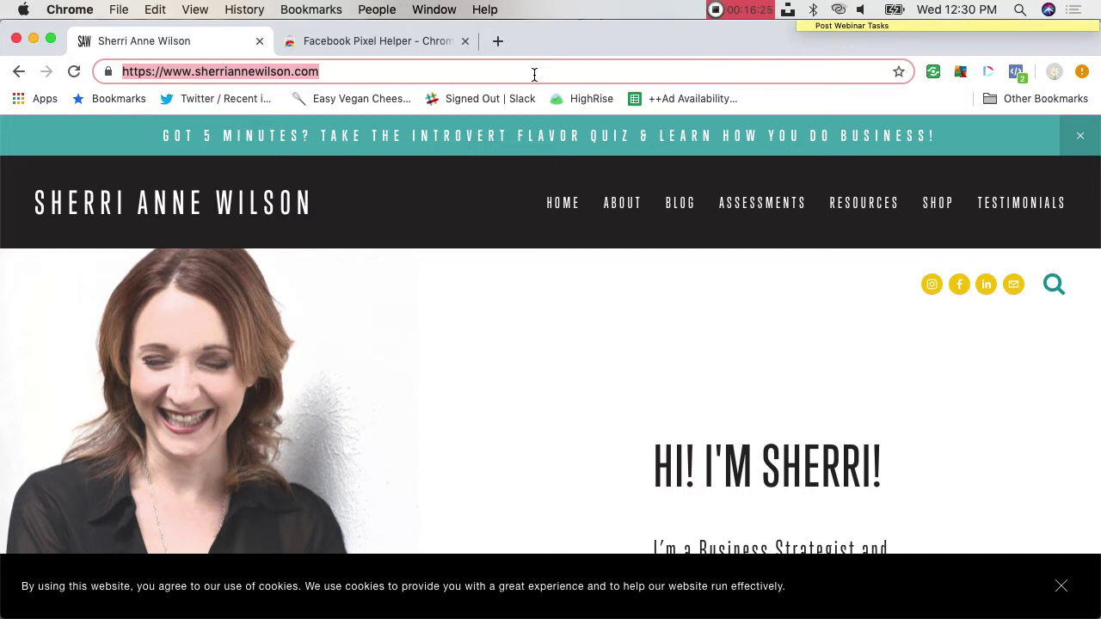
pyautogui.write('www.clovisrv.co')
pyautogui.press('Return')
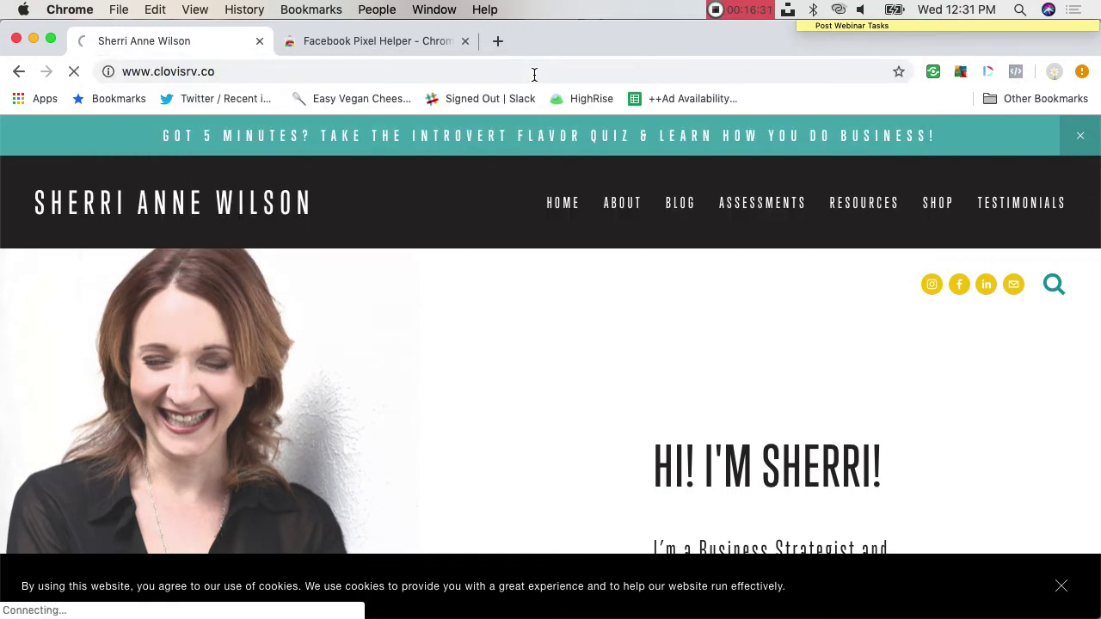
pyautogui.moveTo(1059, 217)
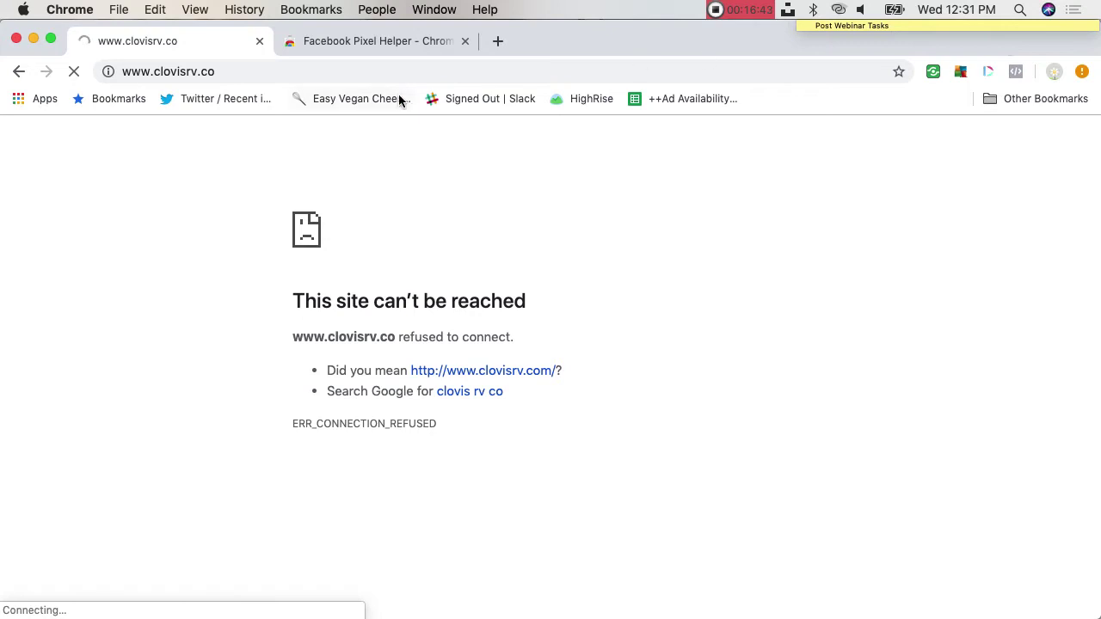
# Step: Load the Clovis RV Park website at clovisrvpark.co and check it for a pixel with the Facebook Pixel Helper
pyautogui.click(281, 72)
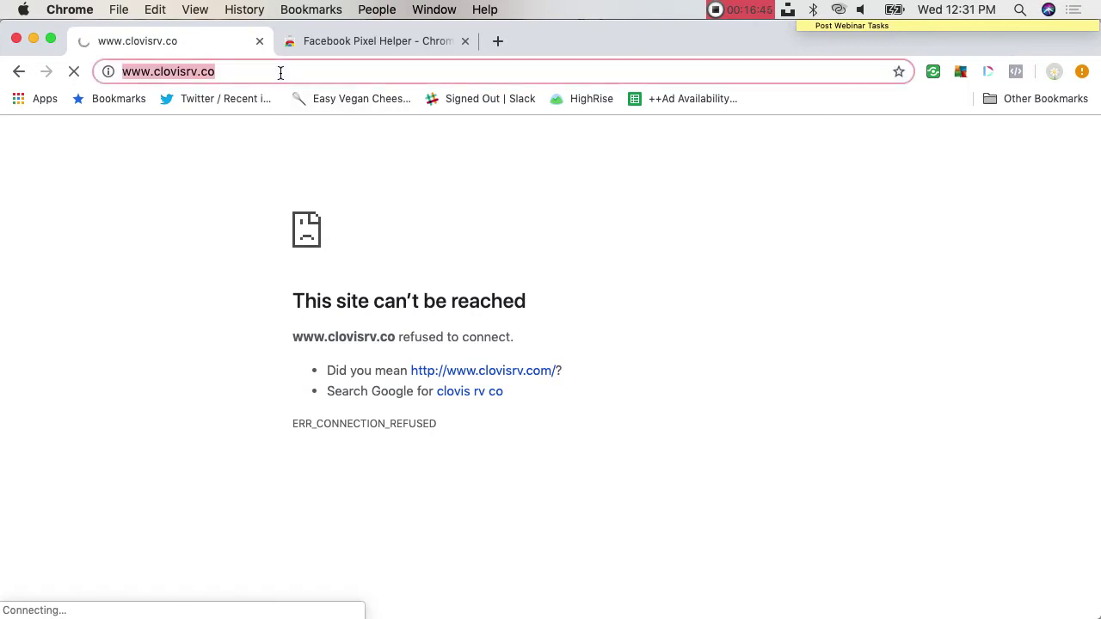
pyautogui.click(196, 71)
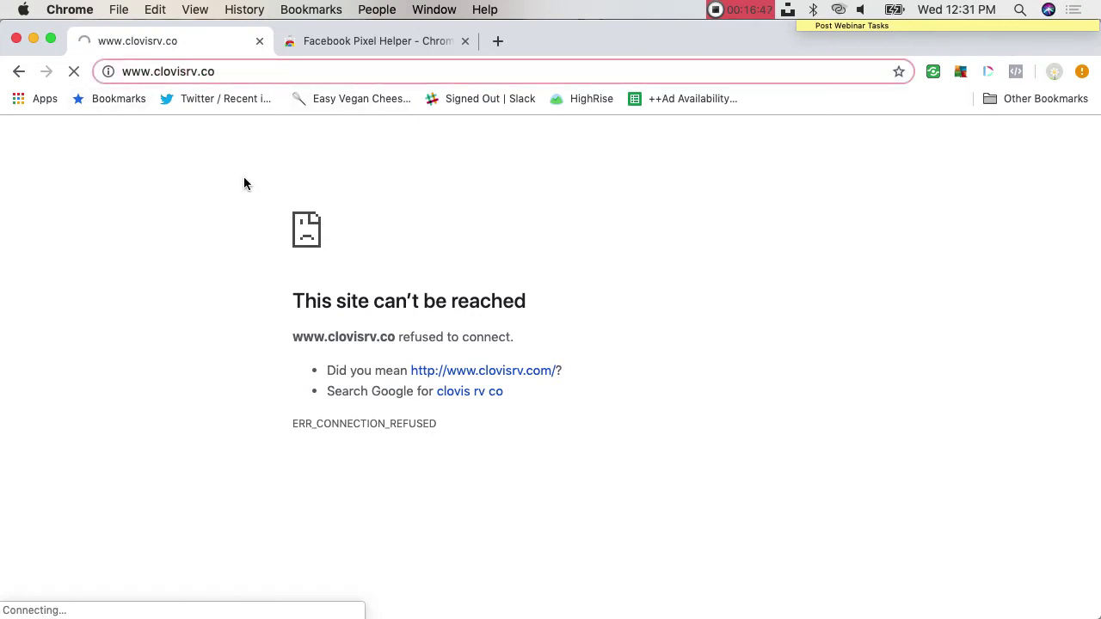
pyautogui.write('park')
pyautogui.press('Return')
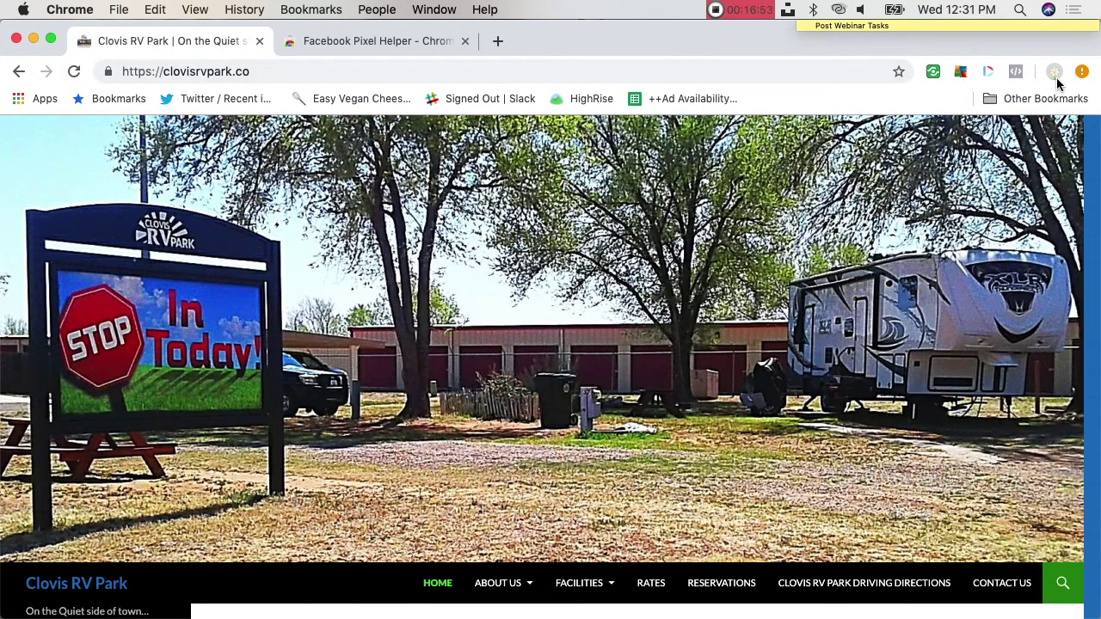
pyautogui.click(1015, 71)
pyautogui.click(1015, 71)
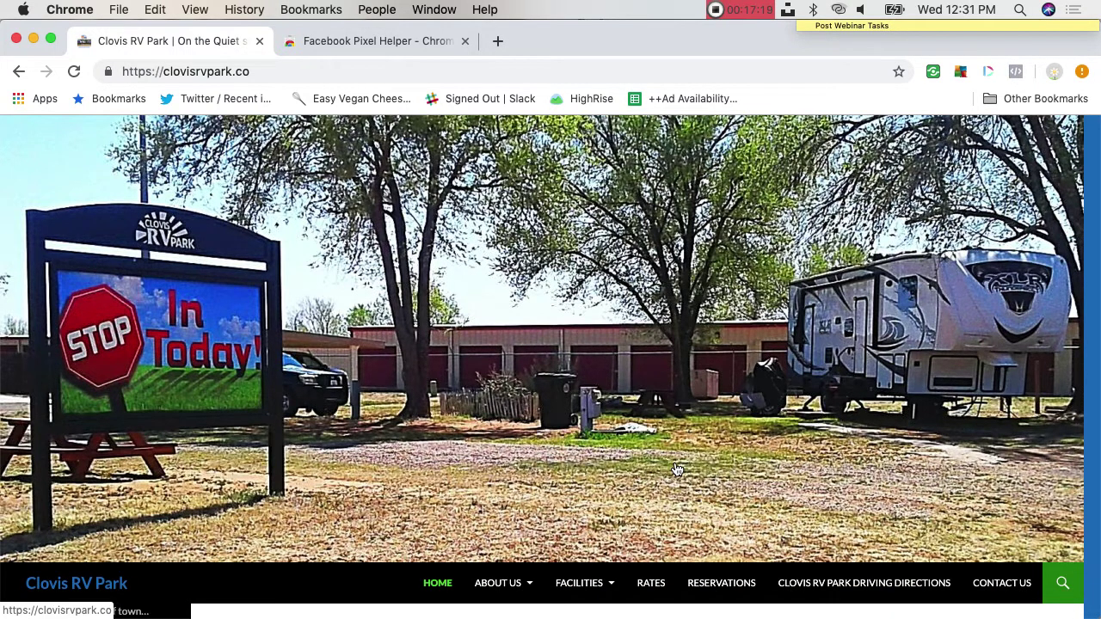
# Step: Switch to Keynote and play the FB ads presentation from the "Hands-on time!" slide
pyautogui.moveTo(306, 616)
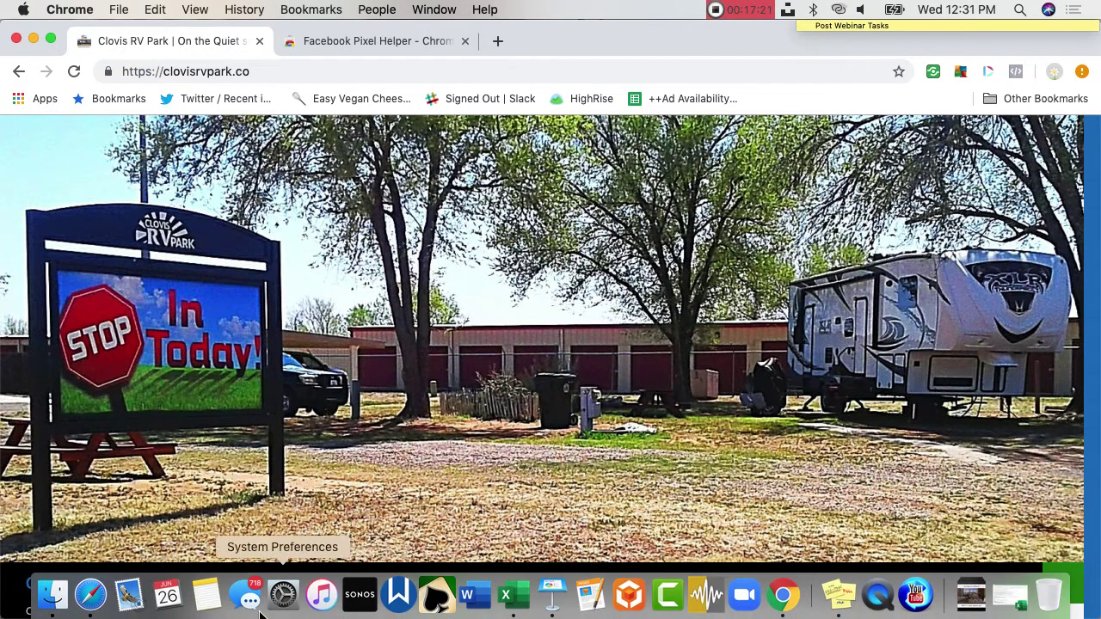
pyautogui.click(551, 595)
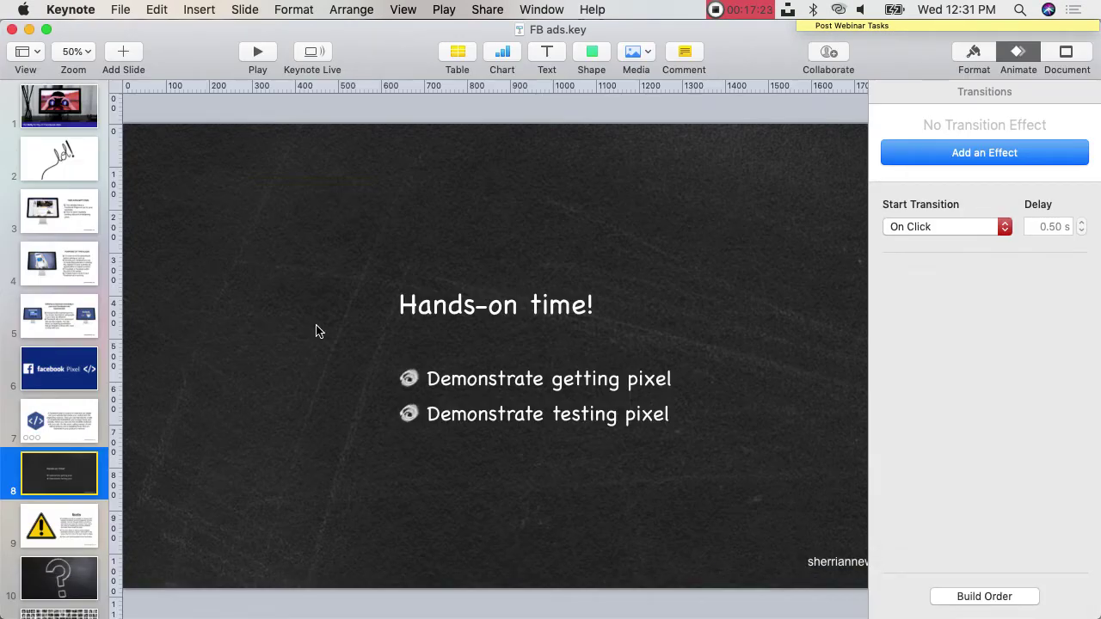
pyautogui.click(258, 52)
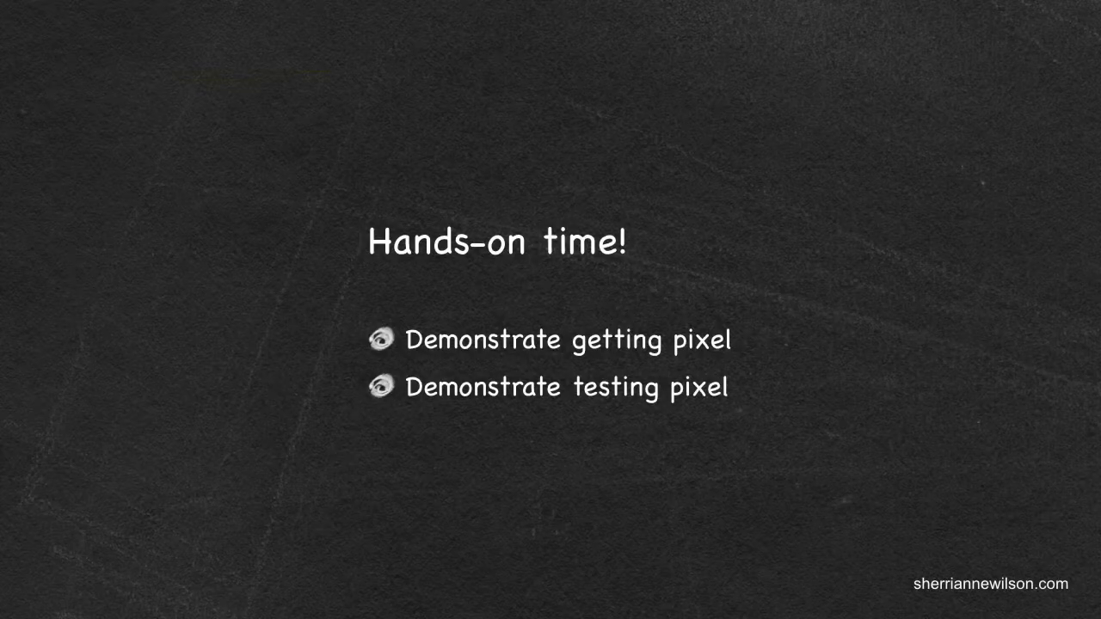
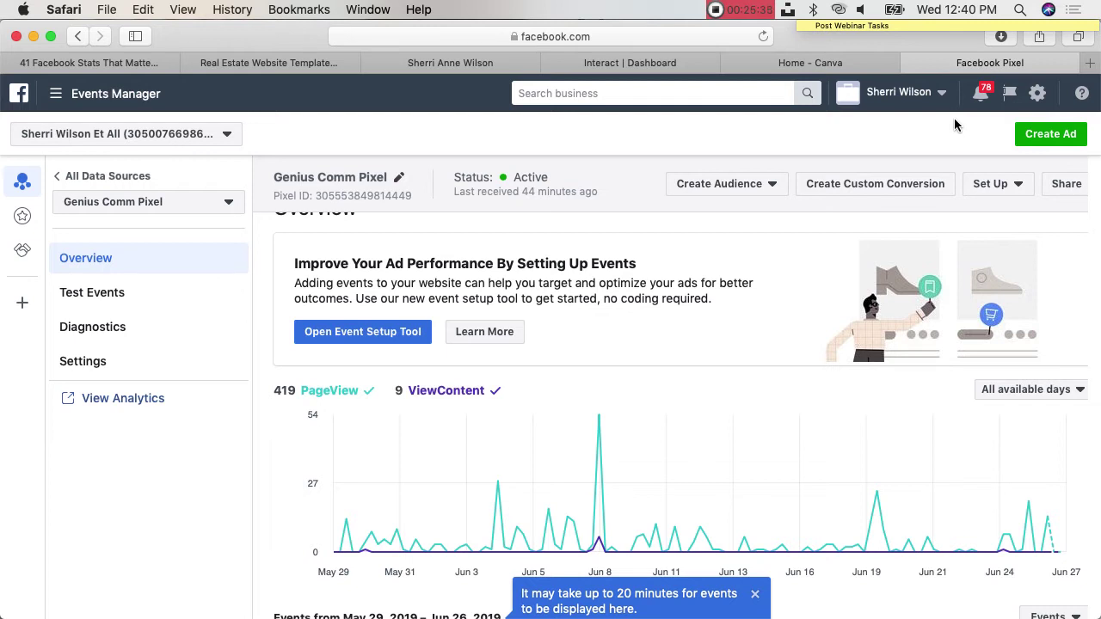
# Step: Load the Facebook news feed in place of Events Manager in Safari and expand the full list of shortcuts
pyautogui.click(742, 36)
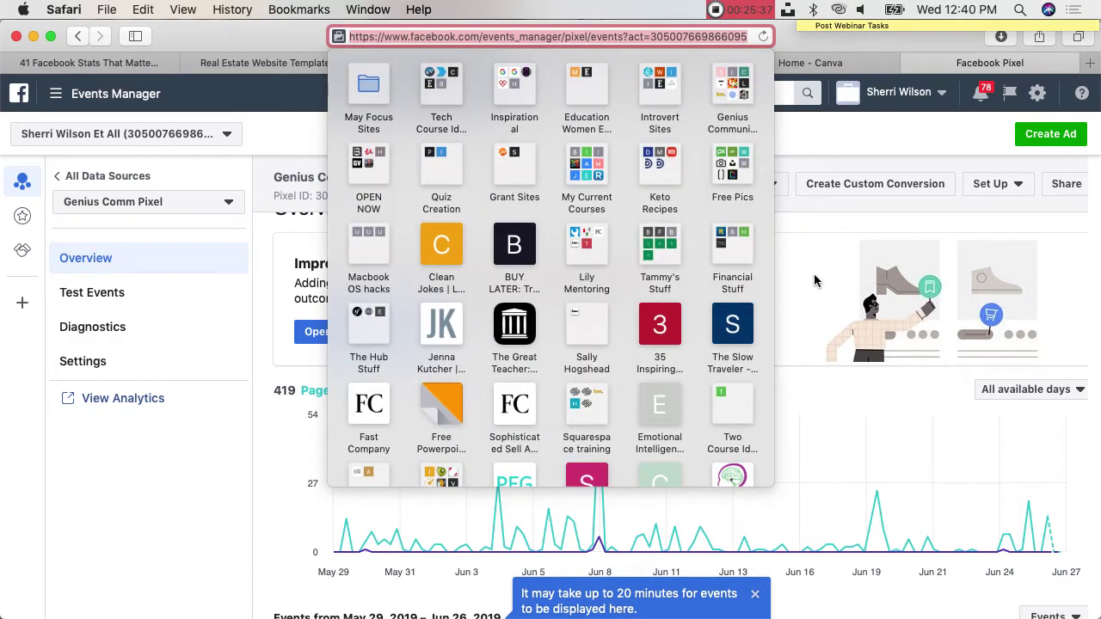
pyautogui.press('BackSpace')
pyautogui.write('face')
pyautogui.press('Return')
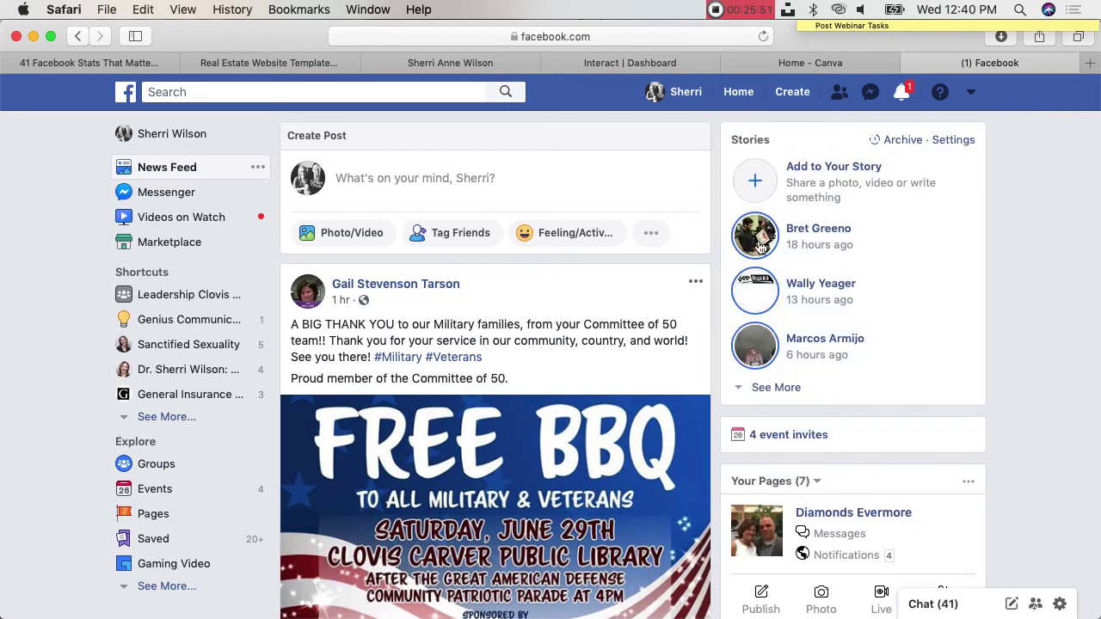
pyautogui.click(167, 417)
pyautogui.scroll(-3, 160, 542)
pyautogui.scroll(3, 159, 542)
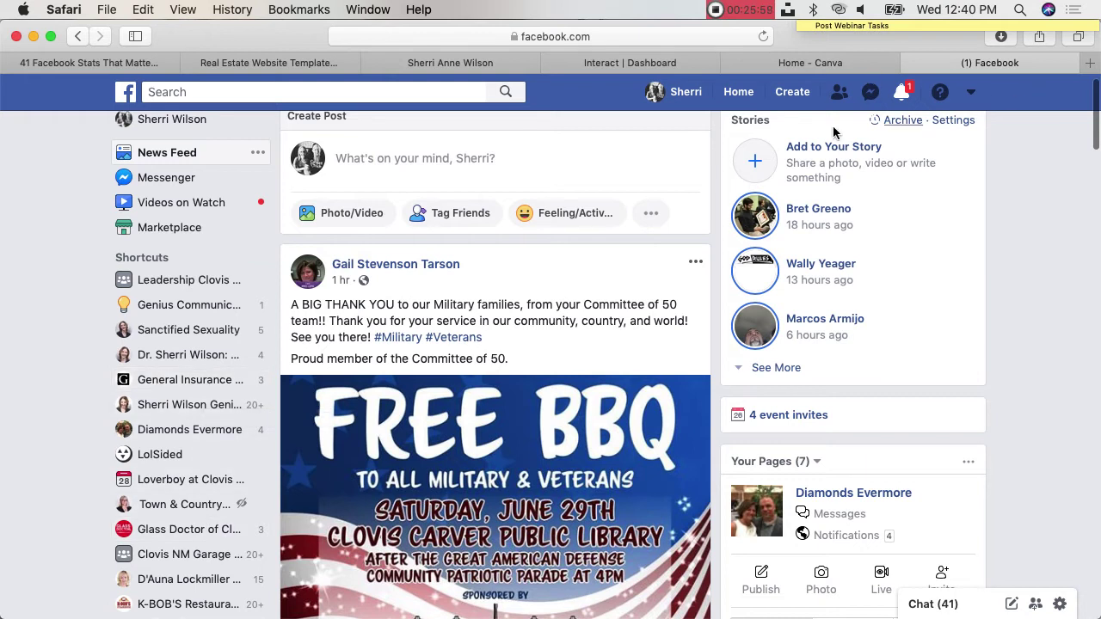
pyautogui.click(430, 96)
pyautogui.write('lighter')
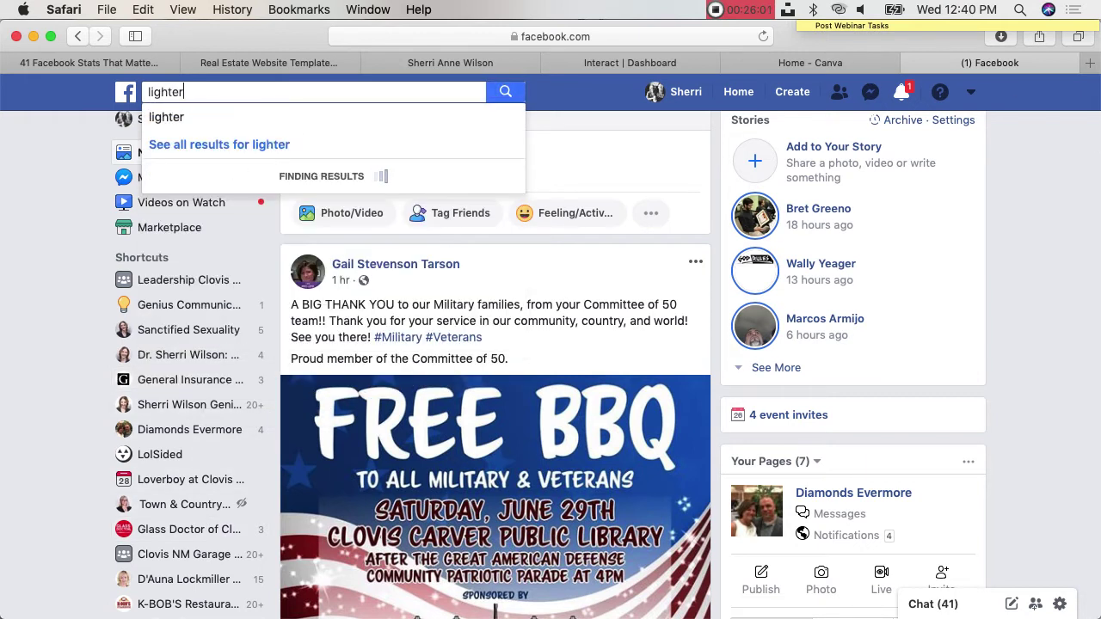
pyautogui.press('BackSpace')
pyautogui.press('BackSpace')
pyautogui.press('BackSpace')
pyautogui.press('BackSpace')
pyautogui.press('BackSpace')
pyautogui.press('BackSpace')
pyautogui.press('BackSpace')
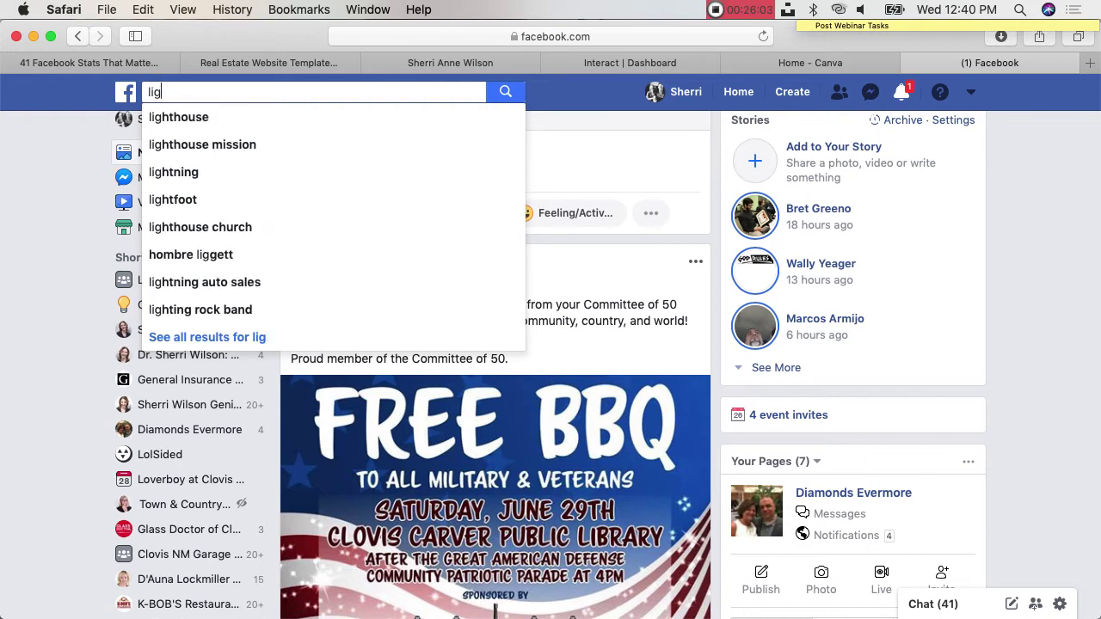
# Step: Search Facebook for "the lighter side of real estate" and open The Lighter Side of Real Estate page
pyautogui.write('the t')
pyautogui.press('BackSpace')
pyautogui.write('li')
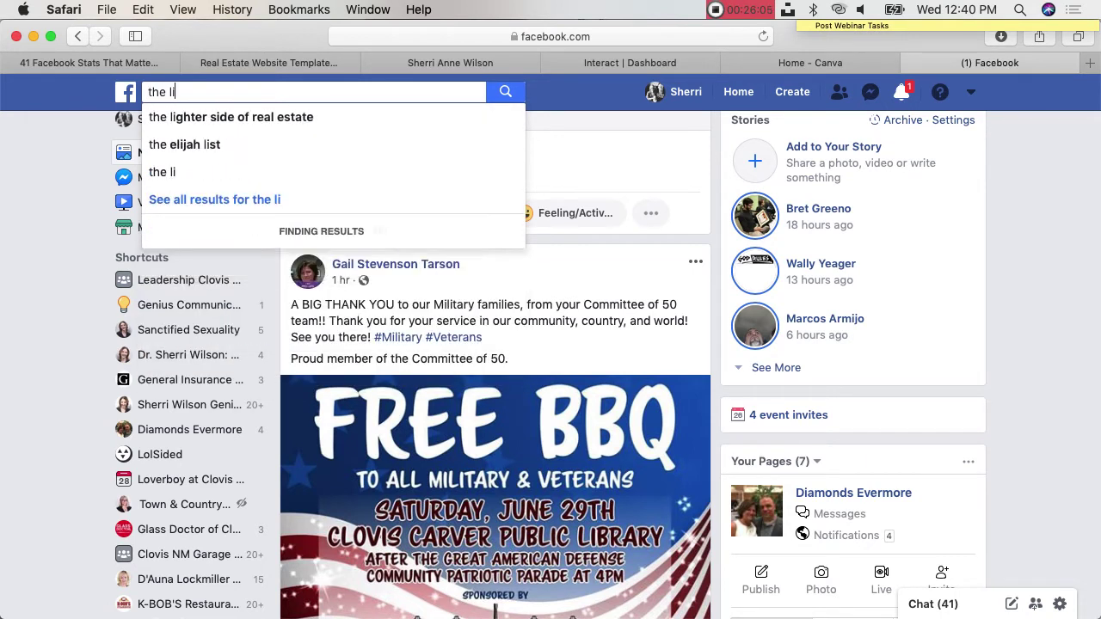
pyautogui.write('ghter side of real estate')
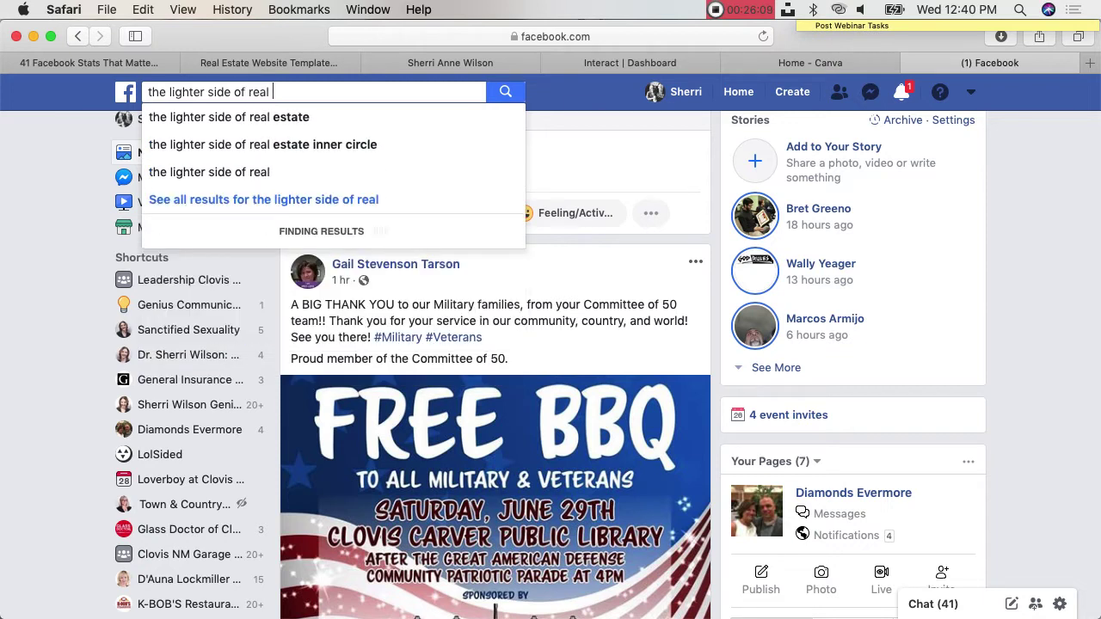
pyautogui.press('Return')
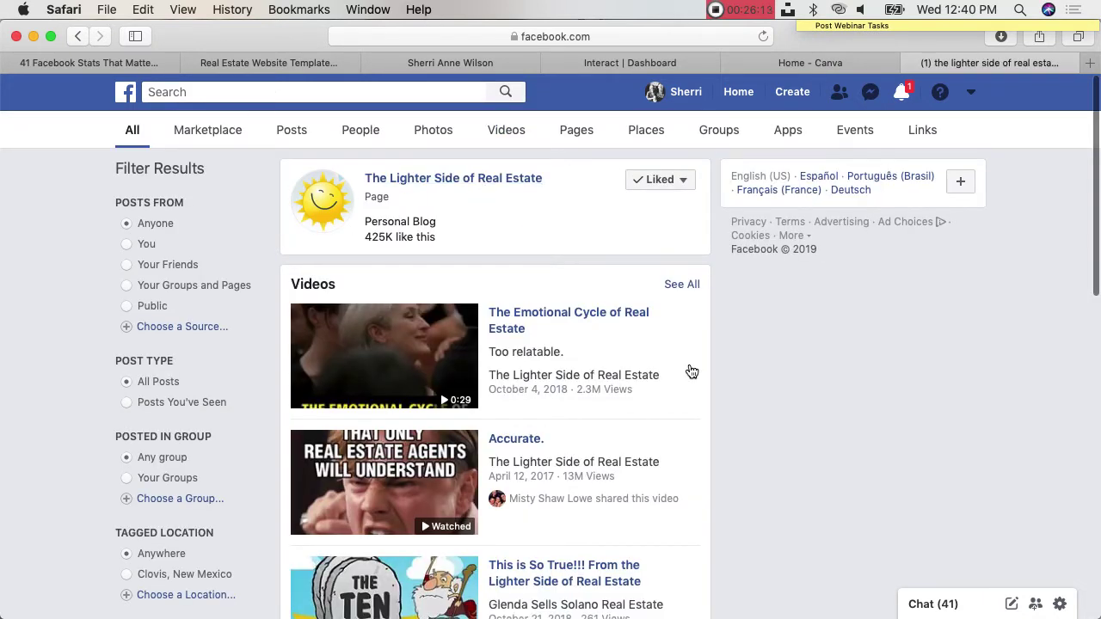
pyautogui.click(691, 371)
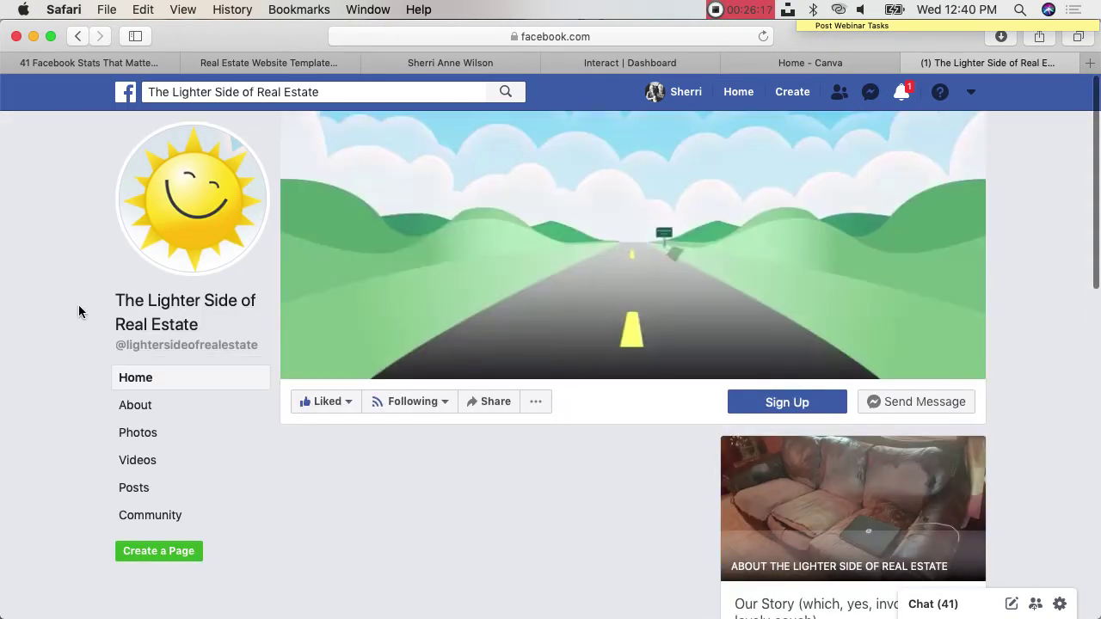
# Step: Find the "Instant mood enhancer." video post on The Lighter Side of Real Estate page and play it
pyautogui.scroll(-3, 865, 506)
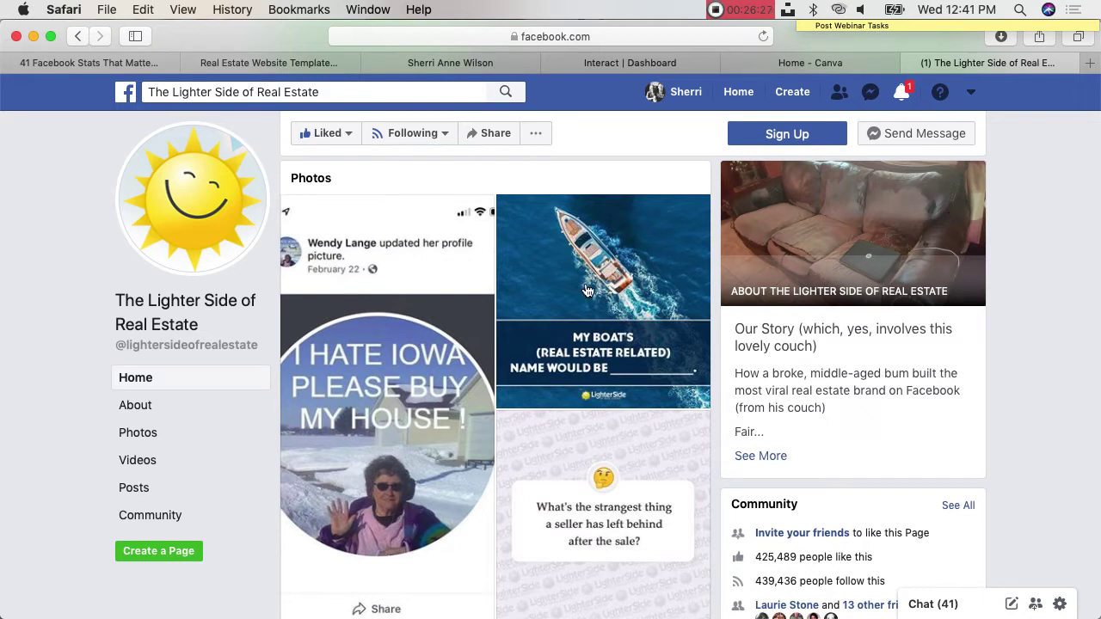
pyautogui.scroll(3, 576, 306)
pyautogui.scroll(-15, 576, 306)
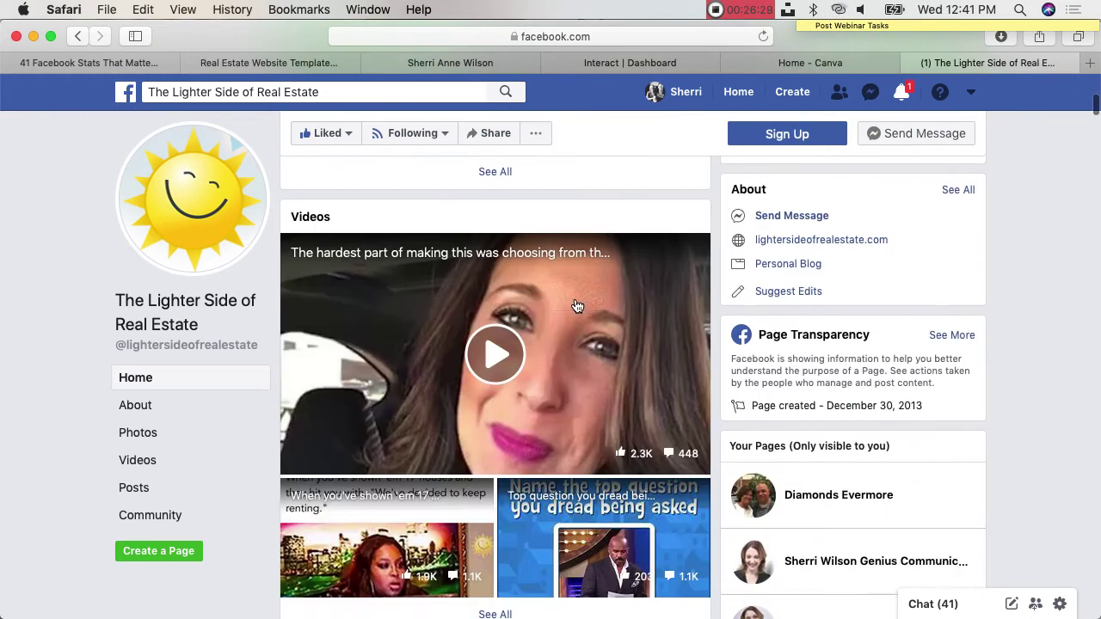
pyautogui.scroll(-2, 577, 306)
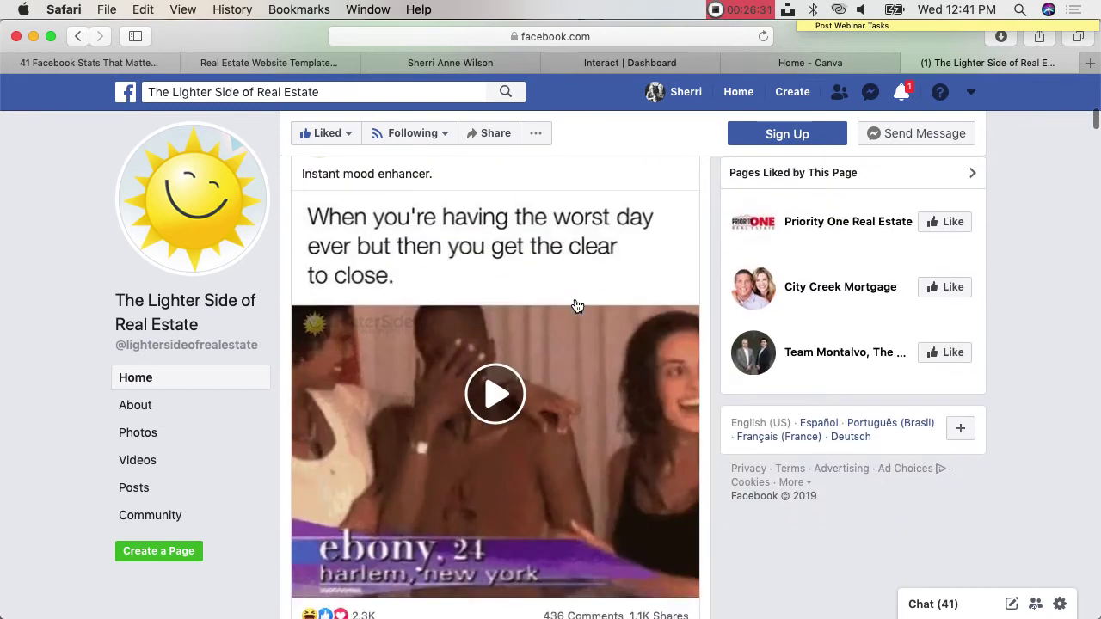
pyautogui.scroll(1, 576, 306)
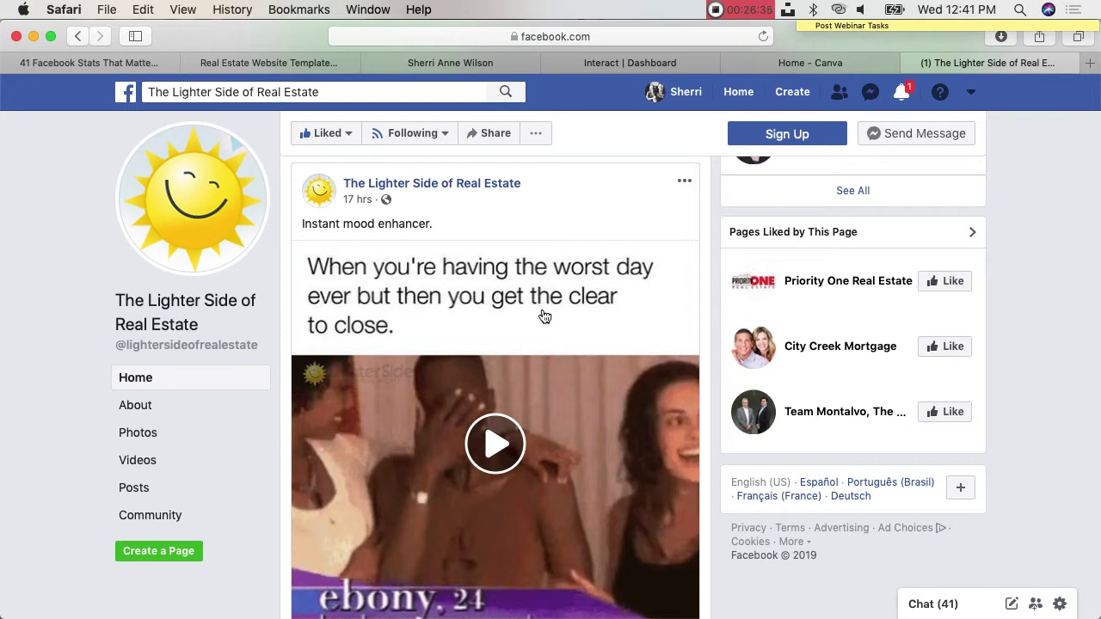
pyautogui.scroll(-1, 543, 316)
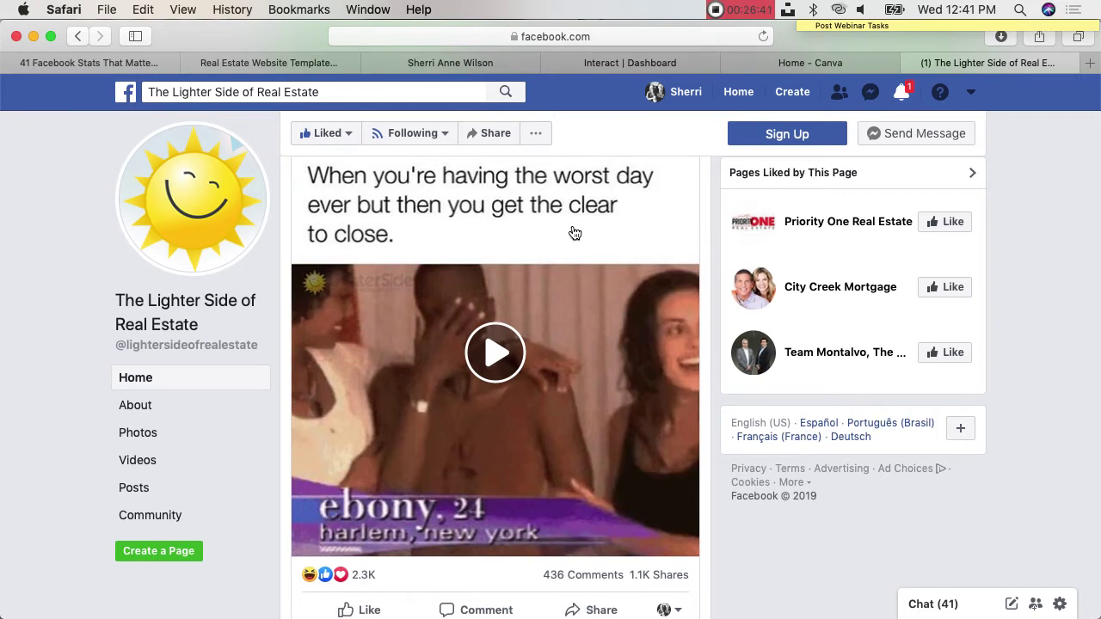
pyautogui.scroll(-1, 608, 226)
pyautogui.scroll(-1, 608, 226)
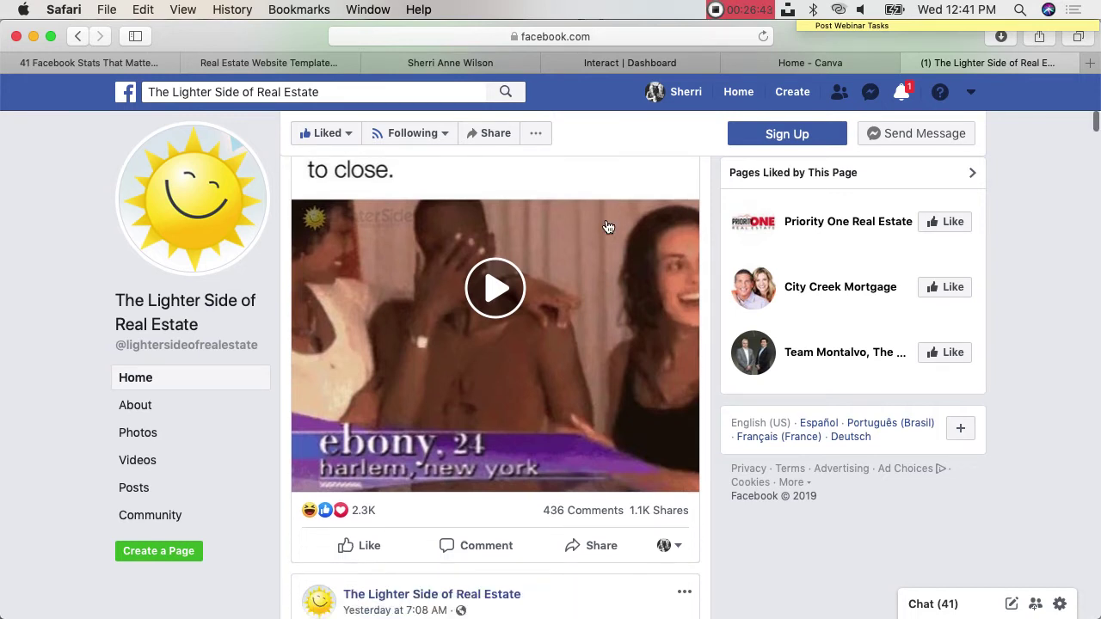
pyautogui.click(503, 308)
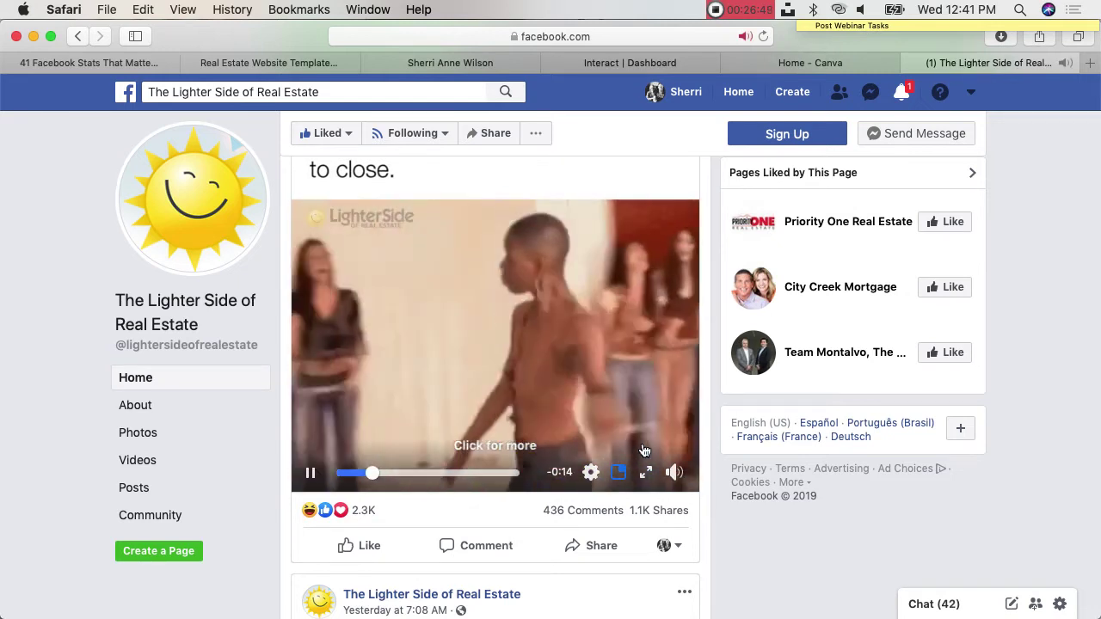
# Step: Look through the posts on The Lighter Side of Real Estate page down to the Father's Day dad joke article
pyautogui.scroll(-5, 636, 413)
pyautogui.scroll(1, 625, 417)
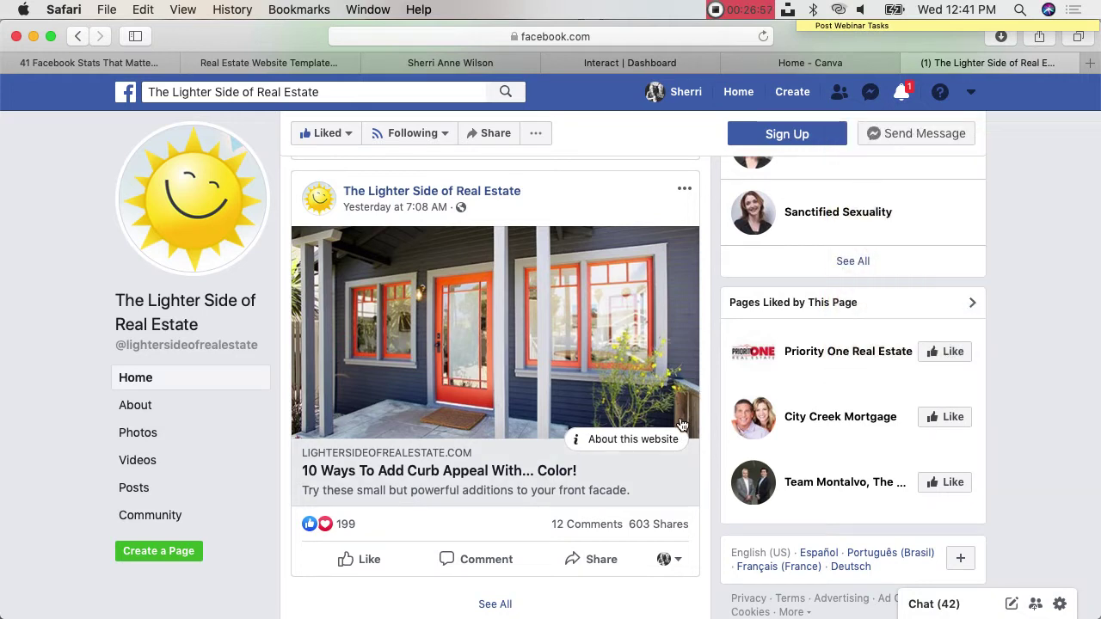
pyautogui.scroll(-7, 680, 424)
pyautogui.scroll(2, 682, 425)
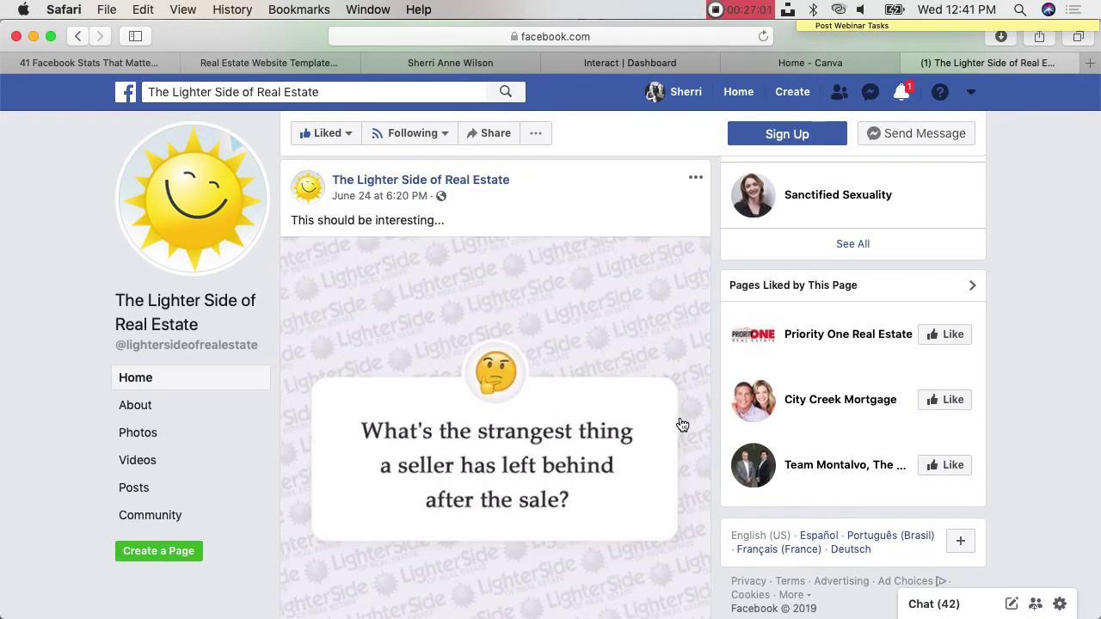
pyautogui.scroll(-2, 598, 450)
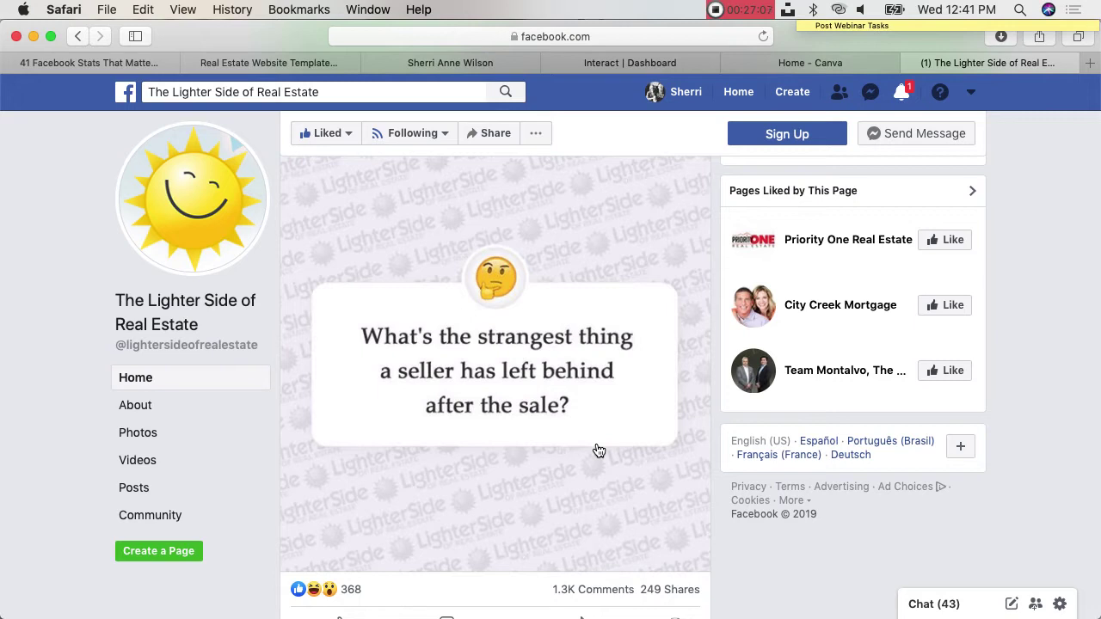
pyautogui.scroll(-10, 599, 450)
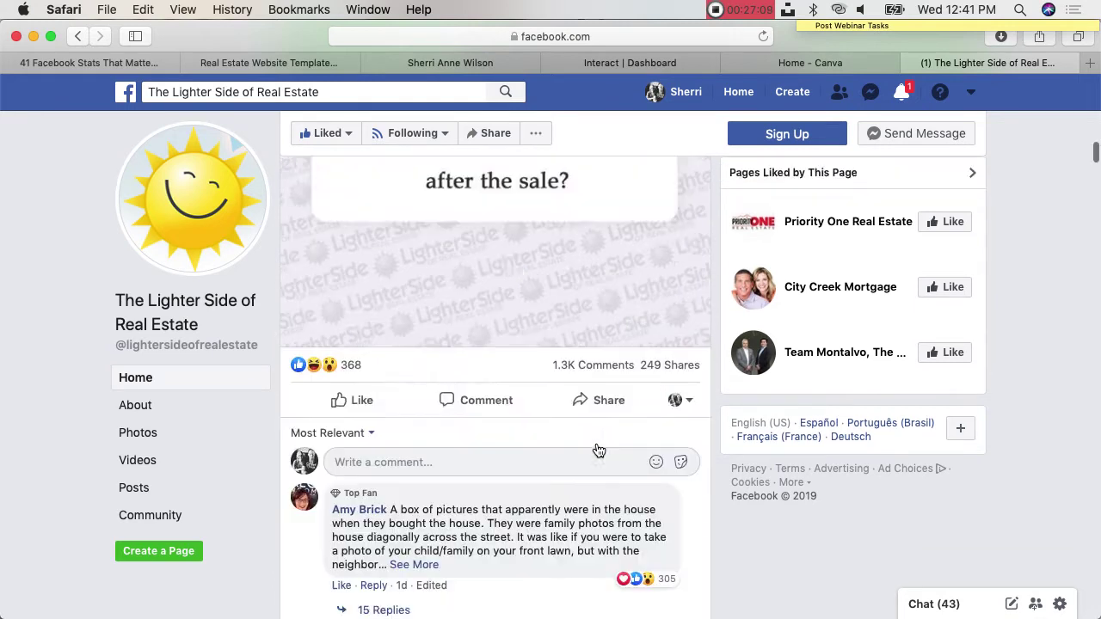
pyautogui.scroll(-10, 599, 449)
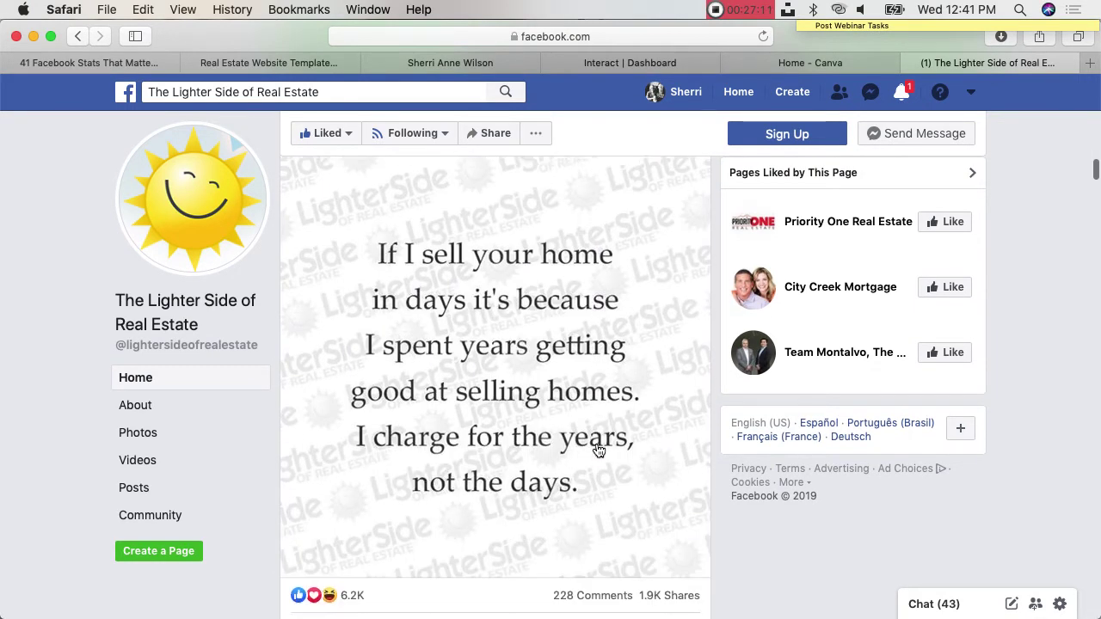
pyautogui.scroll(3, 598, 449)
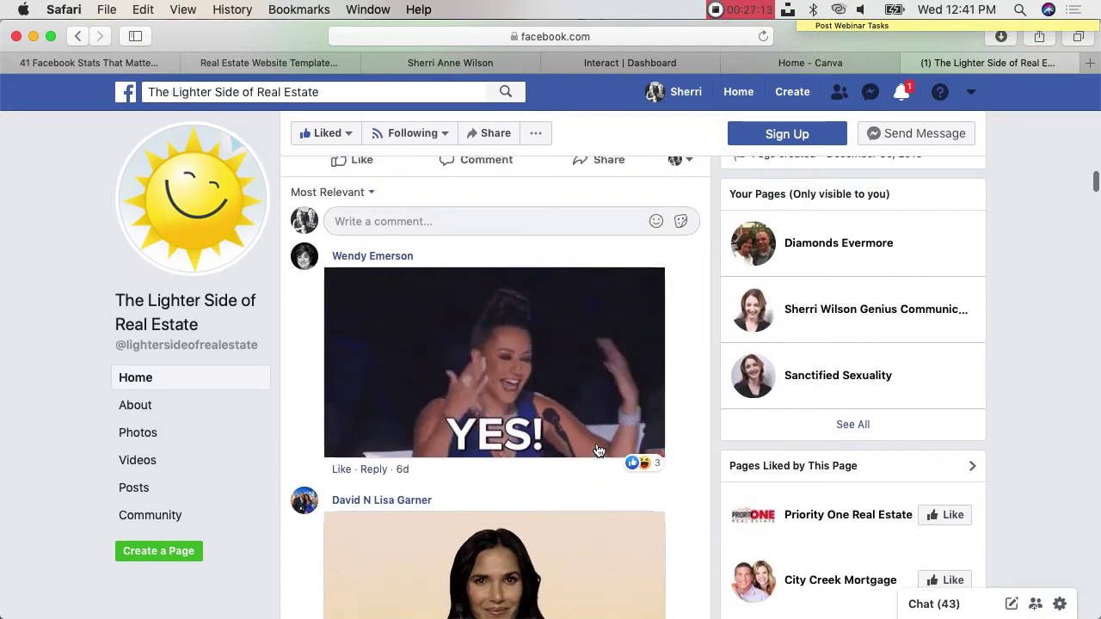
pyautogui.scroll(-8, 599, 450)
pyautogui.scroll(-3, 636, 450)
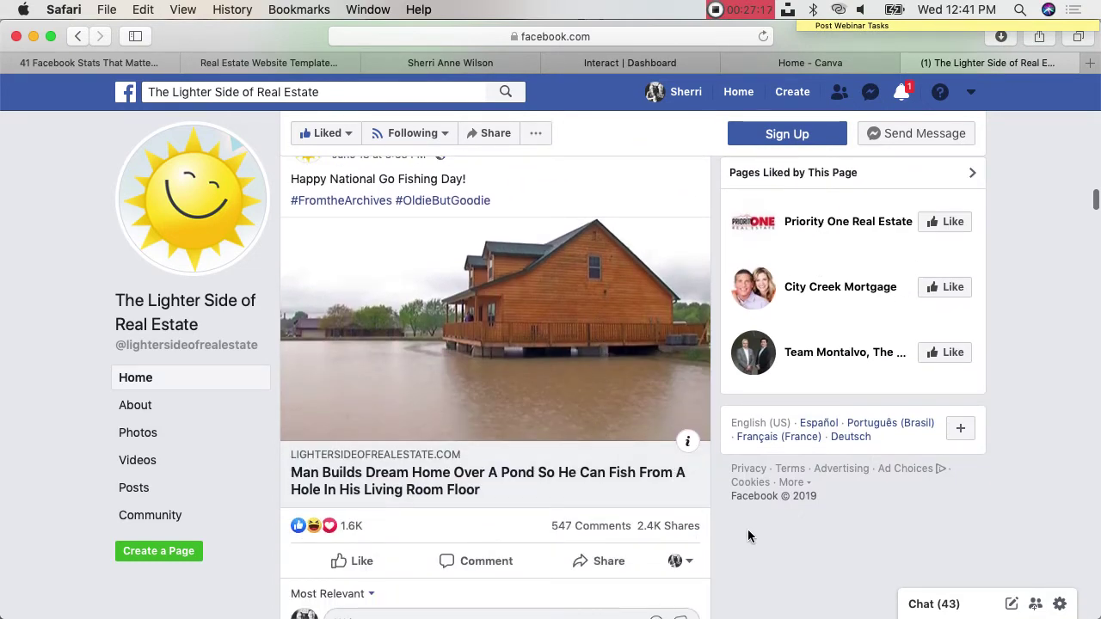
pyautogui.scroll(-1, 747, 528)
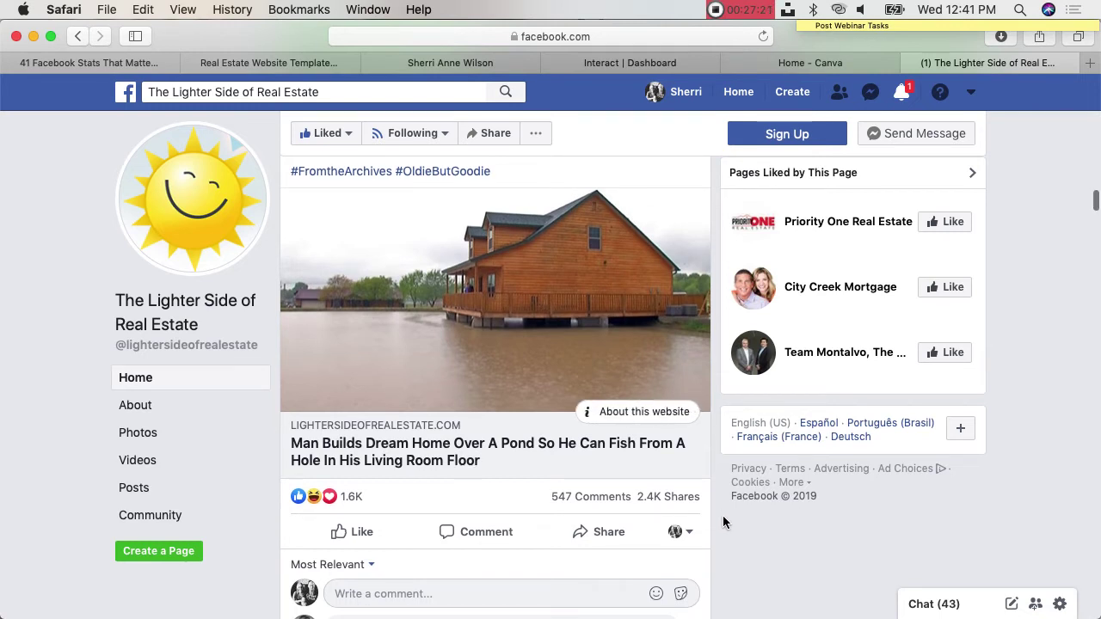
pyautogui.scroll(-8, 722, 515)
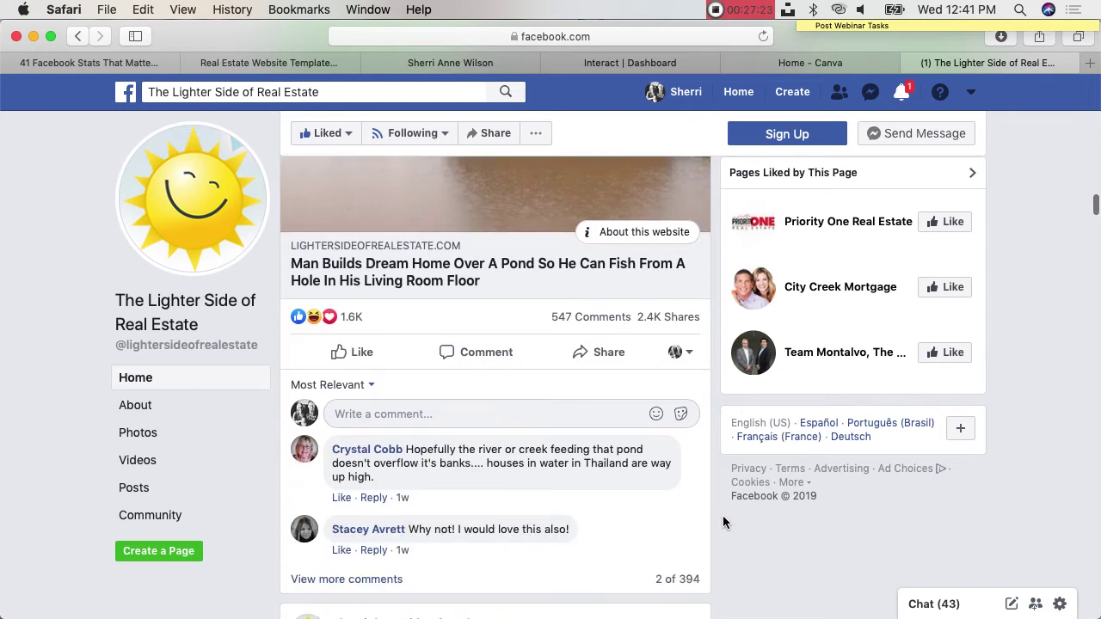
pyautogui.scroll(-10, 723, 515)
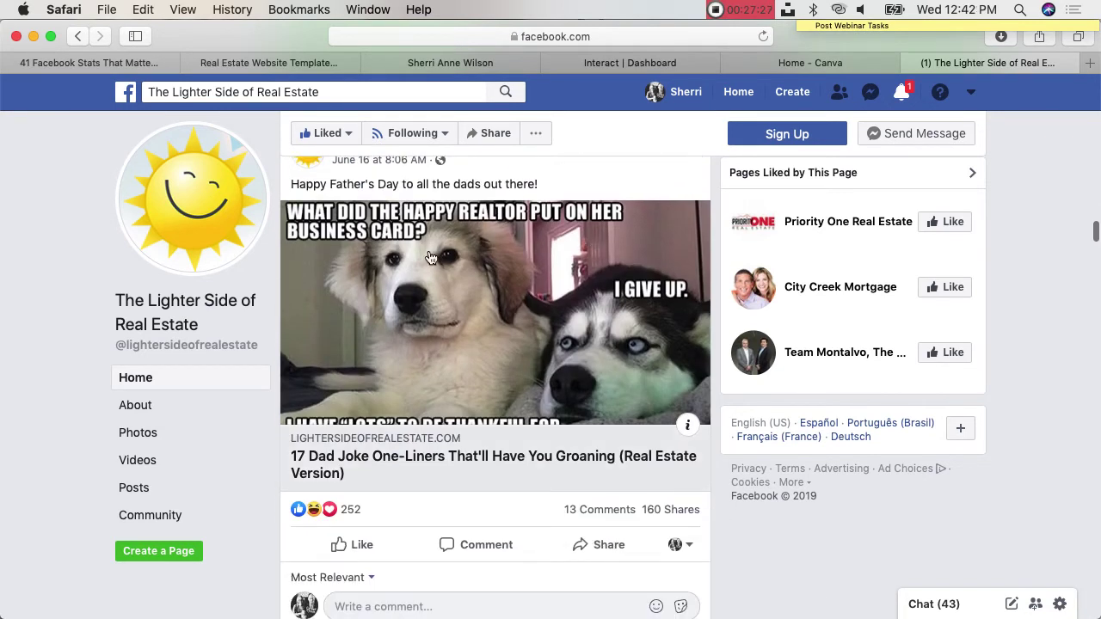
# Step: Open the "17 Dad Joke One-Liners That'll Have You Groaning (Real Estate Version)" article, look through it, and close it to return to the Facebook page
pyautogui.click(576, 379)
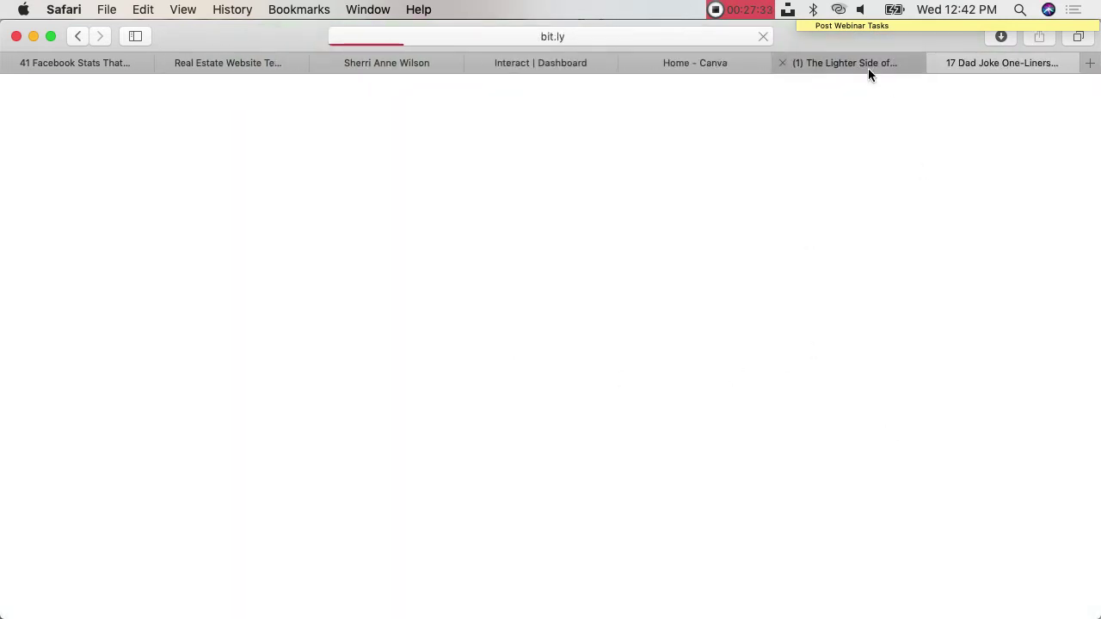
pyautogui.scroll(-10, 673, 495)
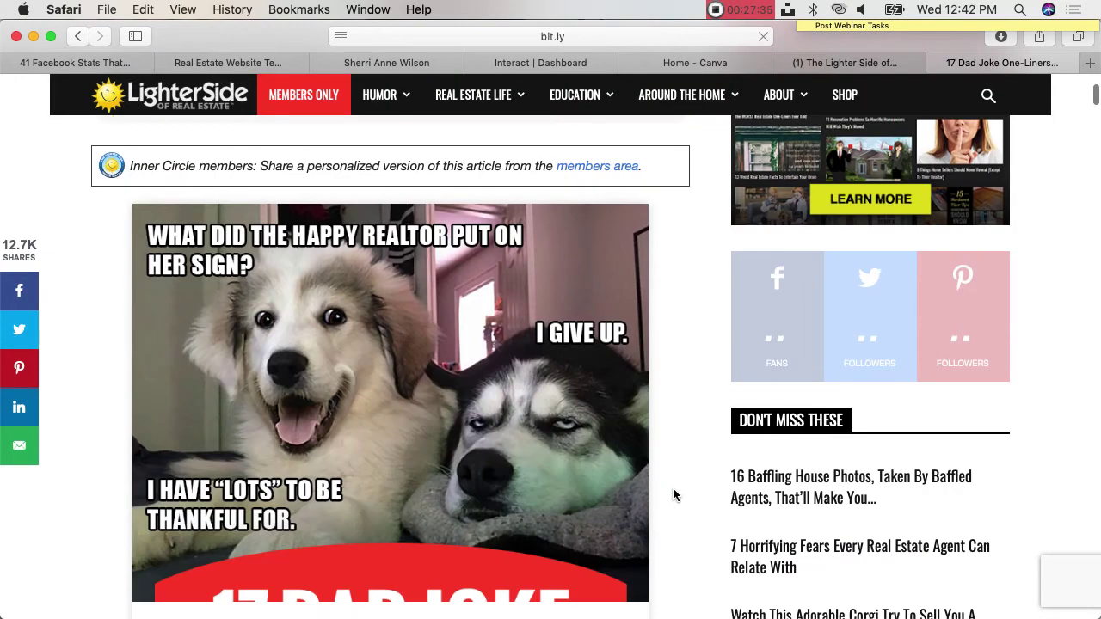
pyautogui.scroll(-10, 673, 488)
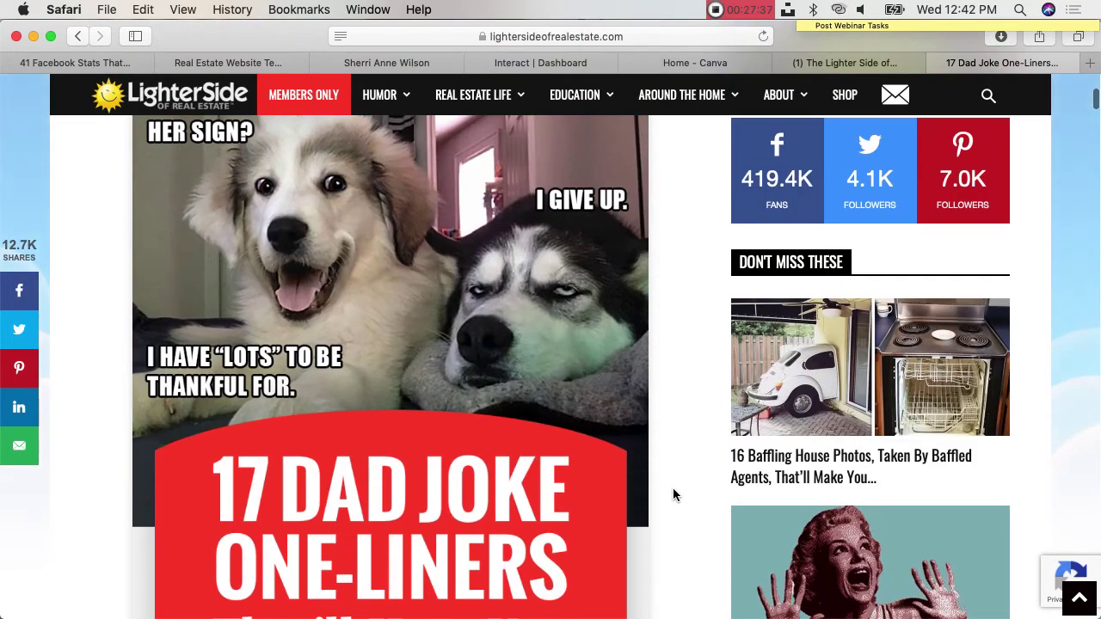
pyautogui.scroll(-15, 672, 494)
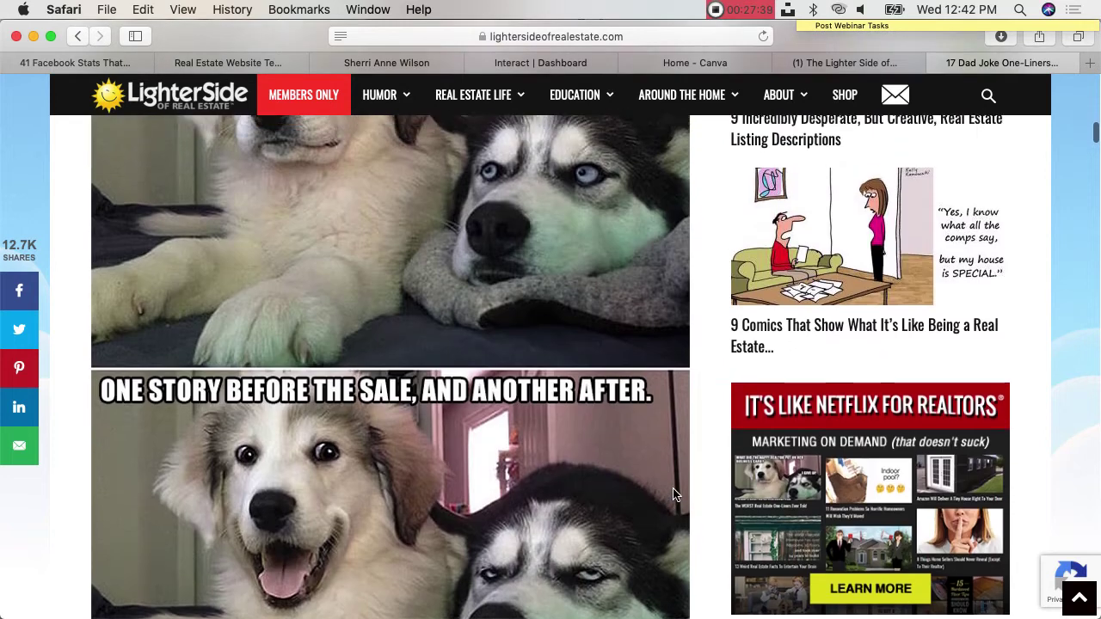
pyautogui.scroll(-12, 674, 495)
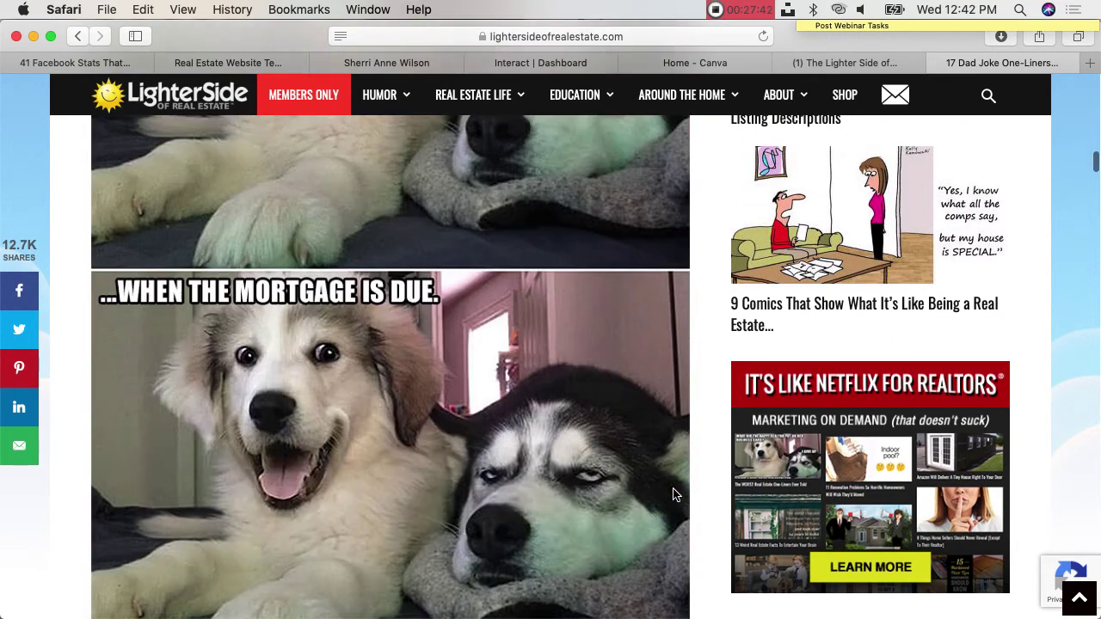
pyautogui.scroll(-8, 674, 495)
pyautogui.scroll(4, 675, 492)
pyautogui.click(934, 63)
pyautogui.scroll(-10, 555, 457)
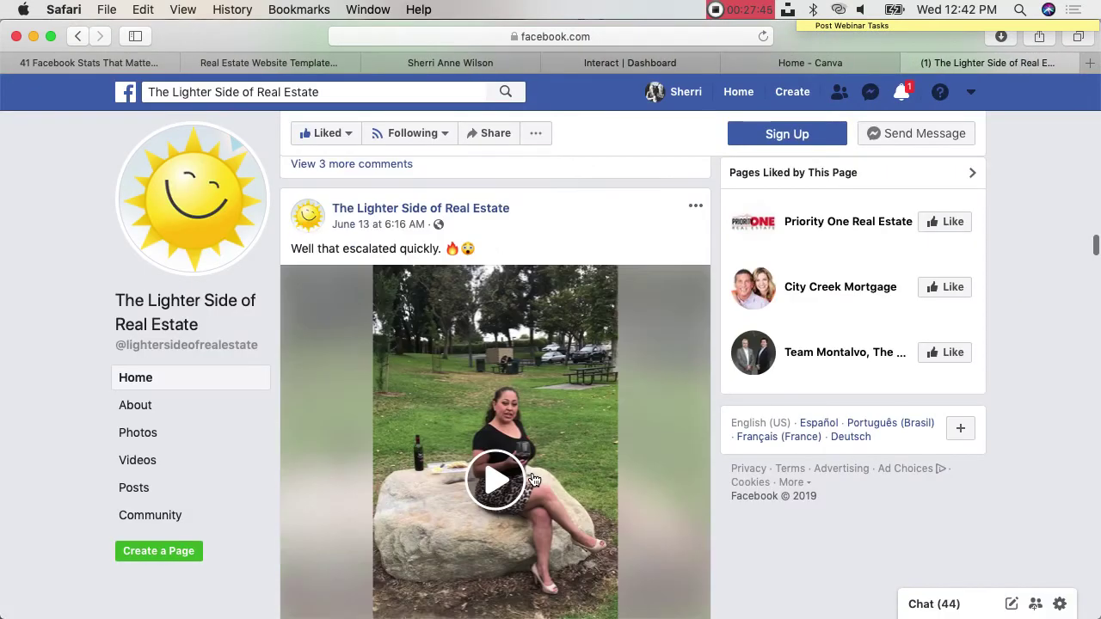
pyautogui.scroll(4, 531, 481)
# Step: Open Google in a new Safari tab and search for "real estate memes"
pyautogui.click(1089, 63)
pyautogui.write('go')
pyautogui.press('Return')
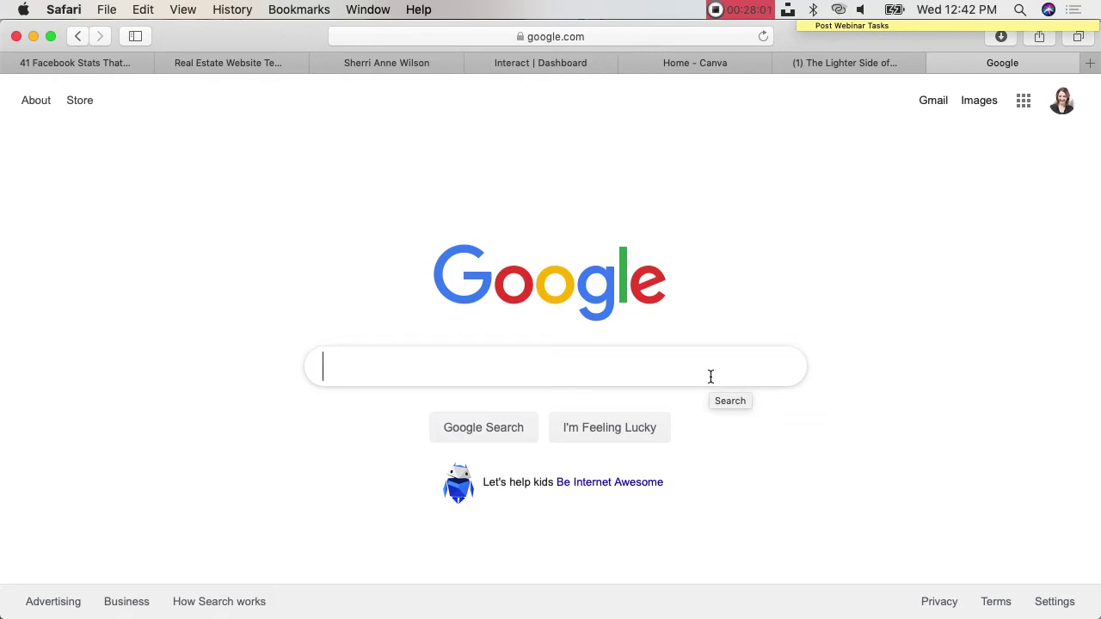
pyautogui.click(710, 376)
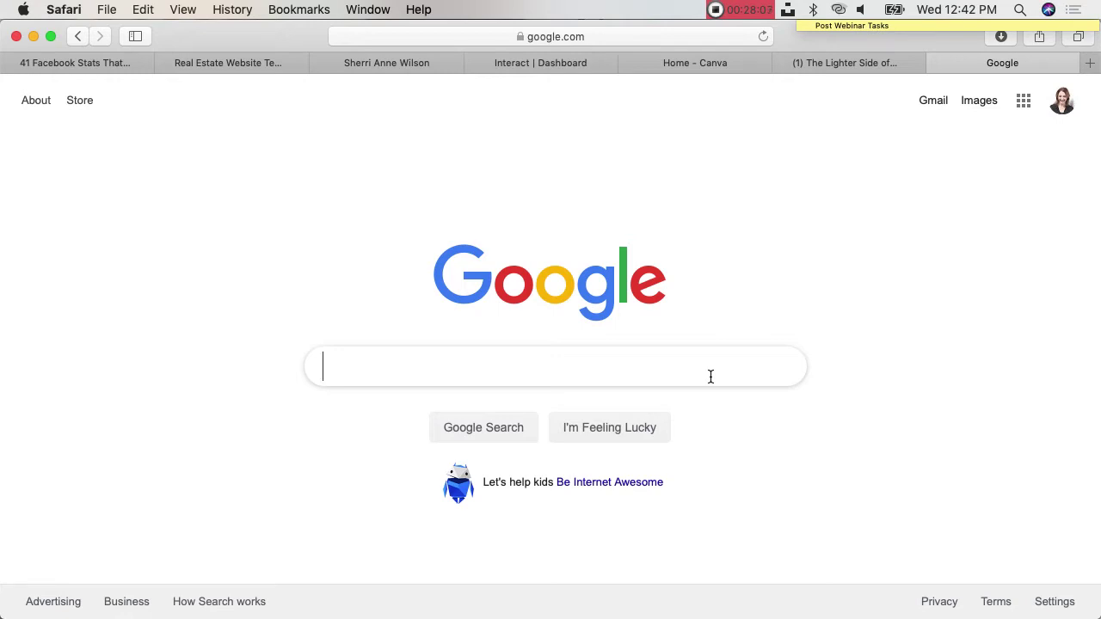
pyautogui.write('real estate ')
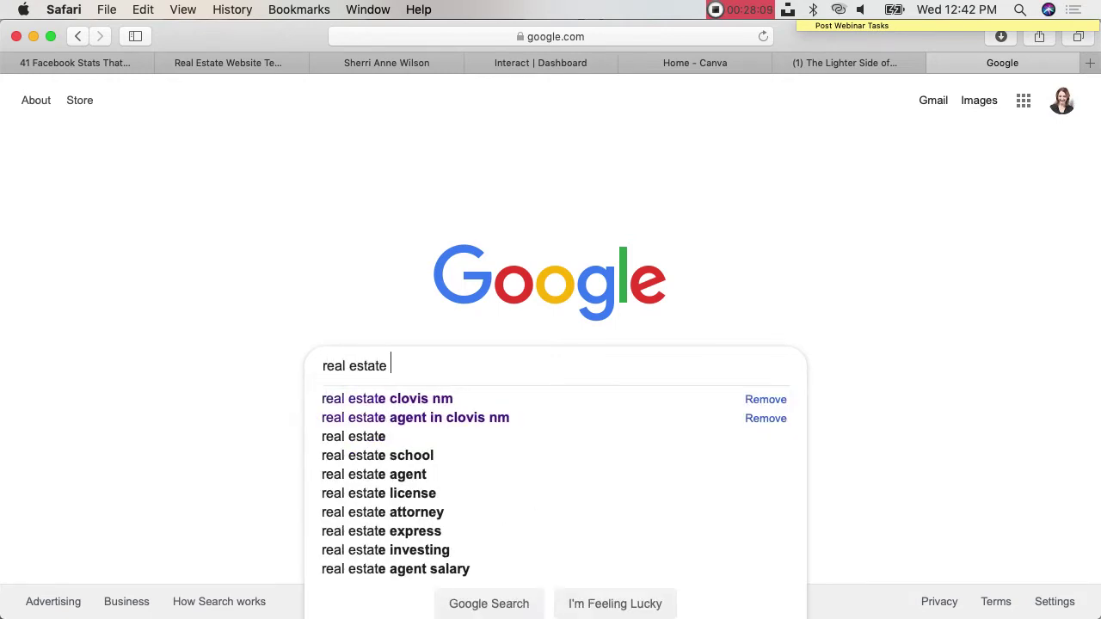
pyautogui.write('memes')
pyautogui.press('Return')
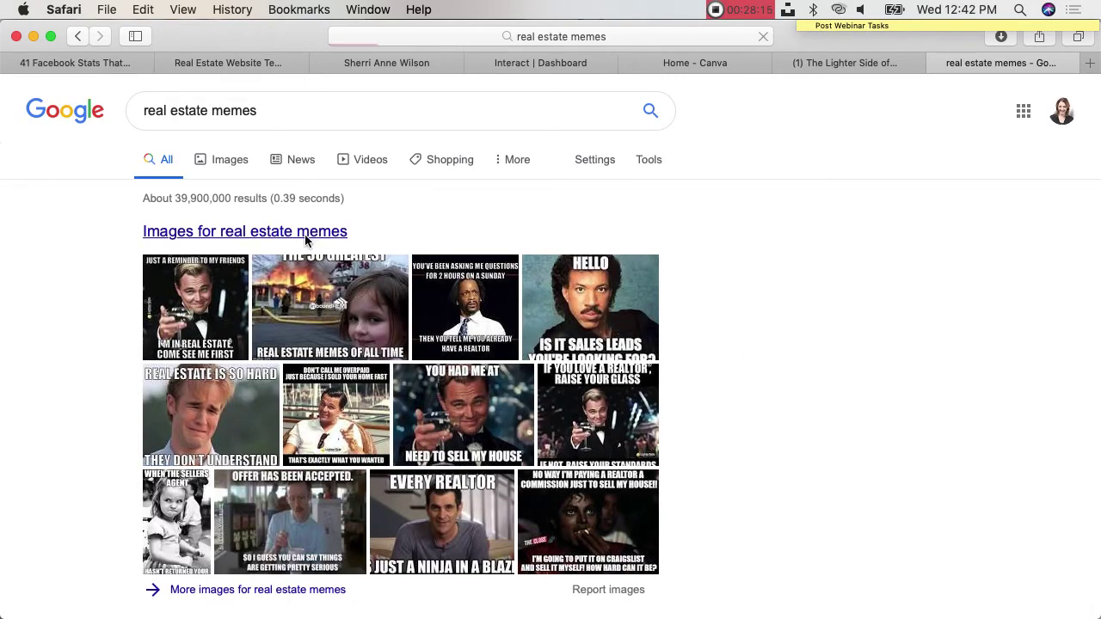
# Step: Show the image results for real estate memes, preview the "Hello, is it sales leads you're looking for?" meme, and close its preview
pyautogui.click(339, 233)
pyautogui.scroll(-2, 681, 238)
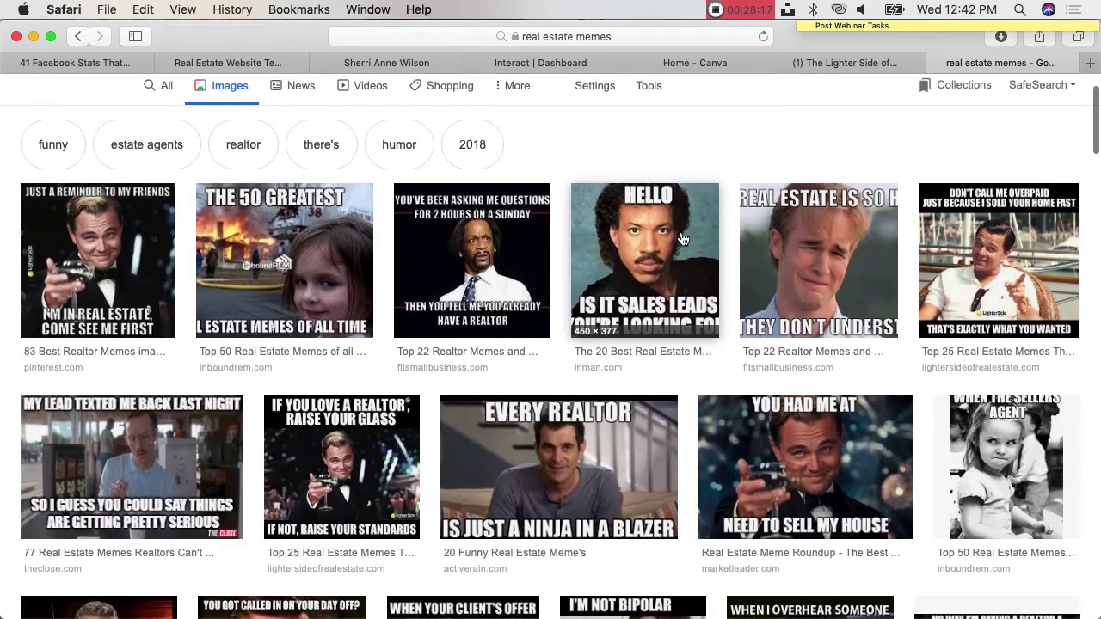
pyautogui.click(681, 238)
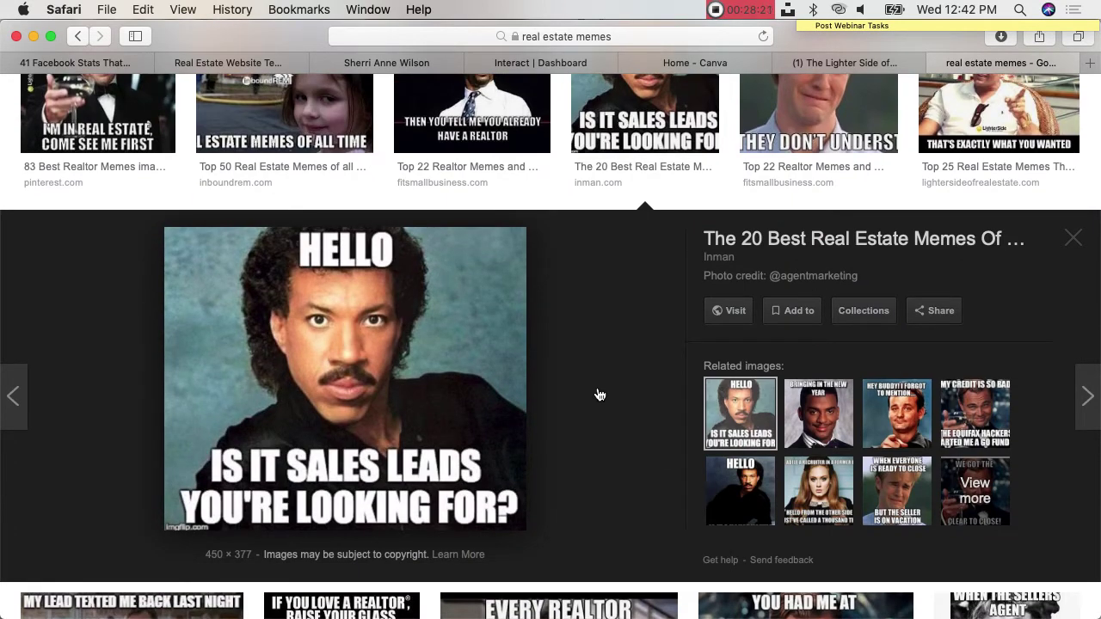
pyautogui.click(1074, 244)
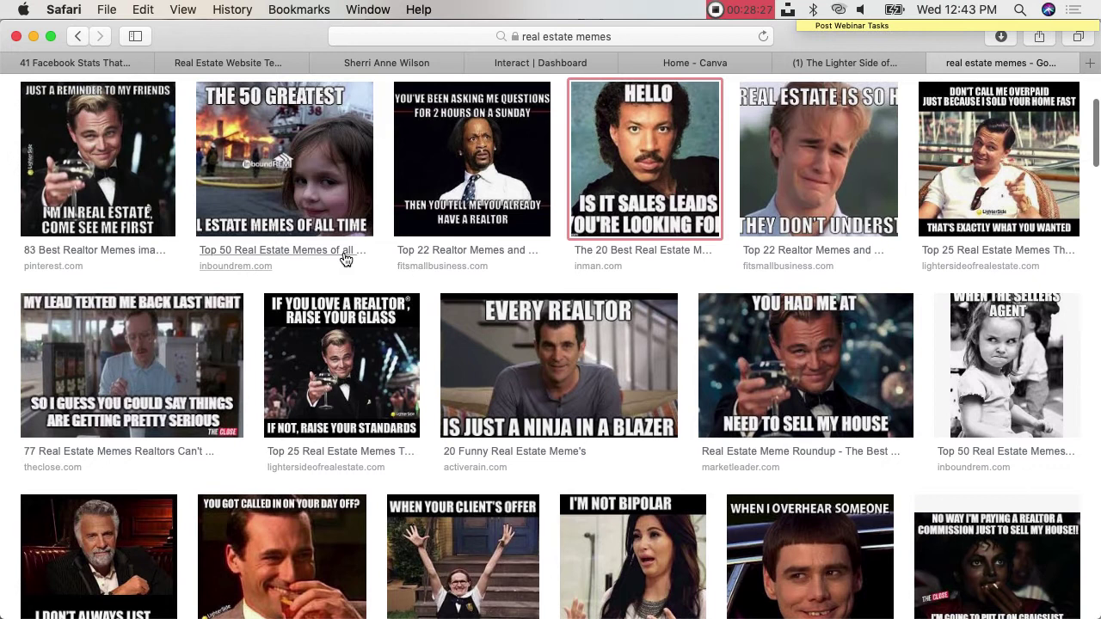
# Step: Preview the "When I overhear someone talking about real estate" meme, followed by the "My face before telling my client the offer was accepted" meme
pyautogui.scroll(-3, 361, 259)
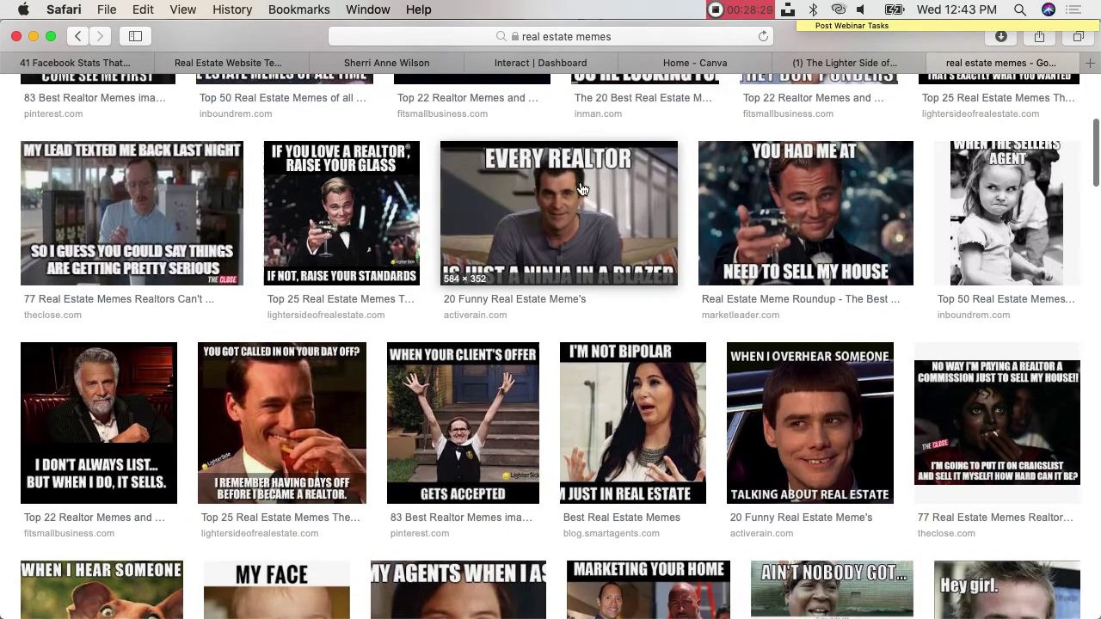
pyautogui.scroll(-4, 799, 322)
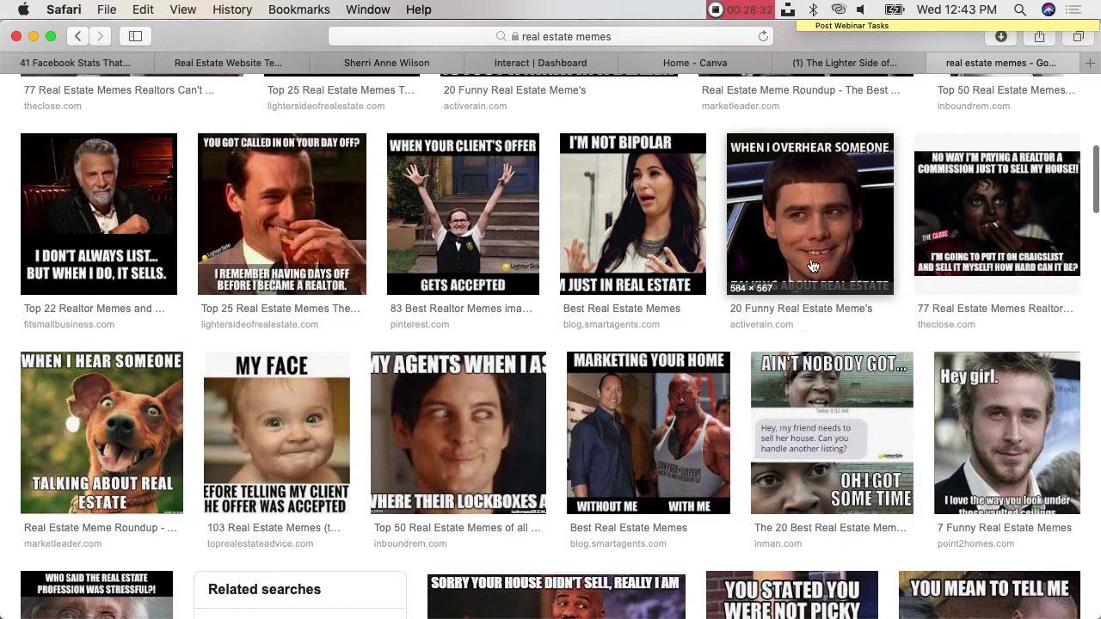
pyautogui.click(813, 266)
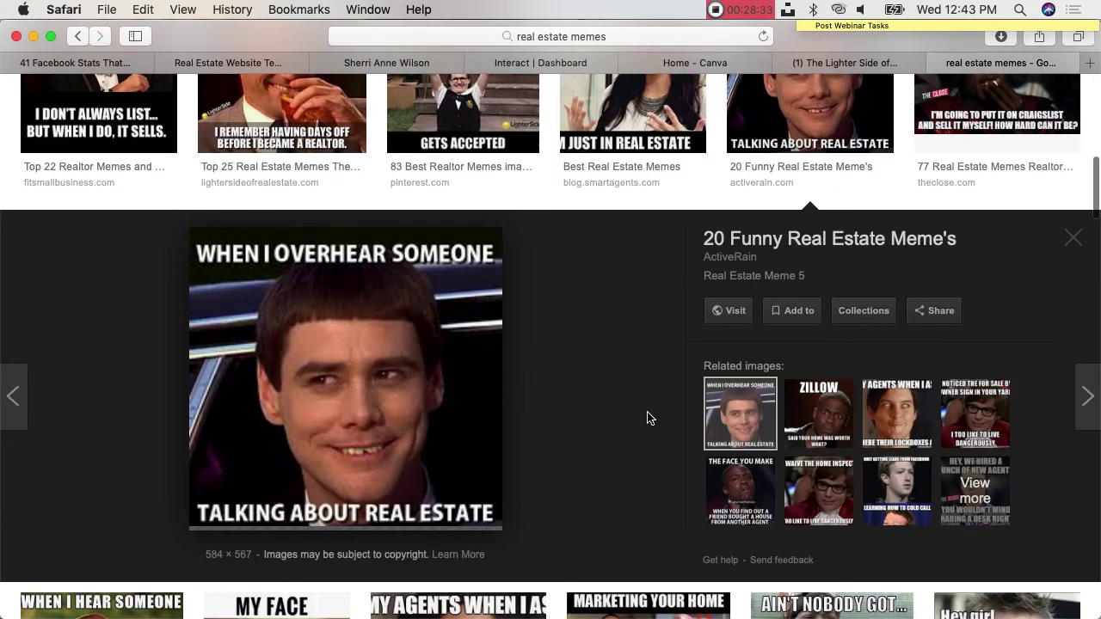
pyautogui.click(1073, 239)
pyautogui.scroll(-2, 835, 307)
pyautogui.click(290, 238)
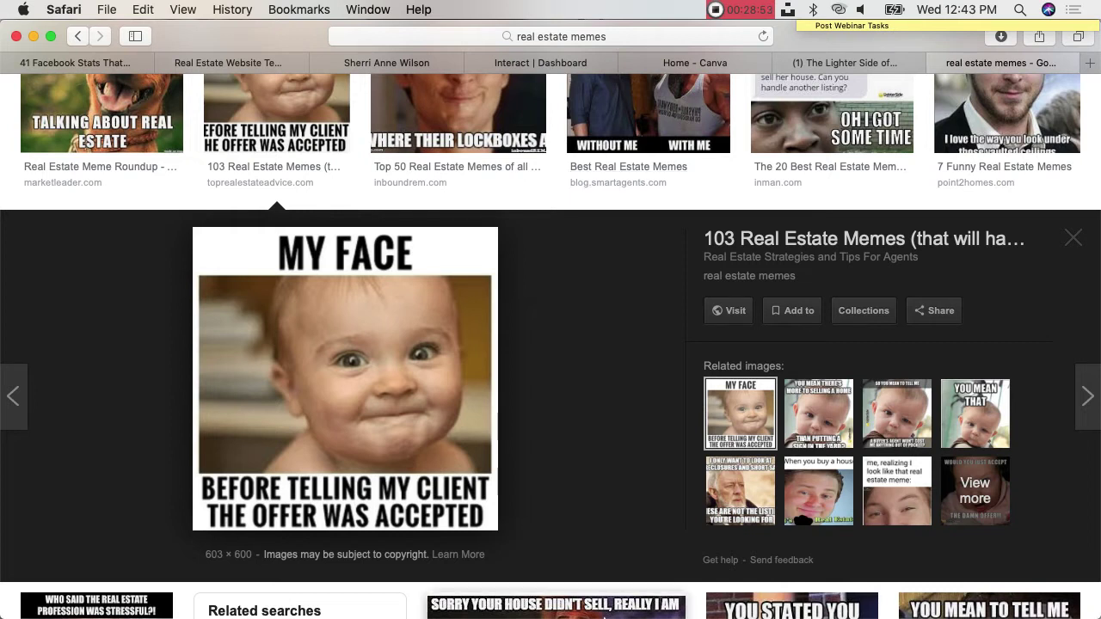
# Step: Switch to Keynote to check the "Hands-on time!" slide in the FB ads presentation, and return to Safari
pyautogui.moveTo(632, 616)
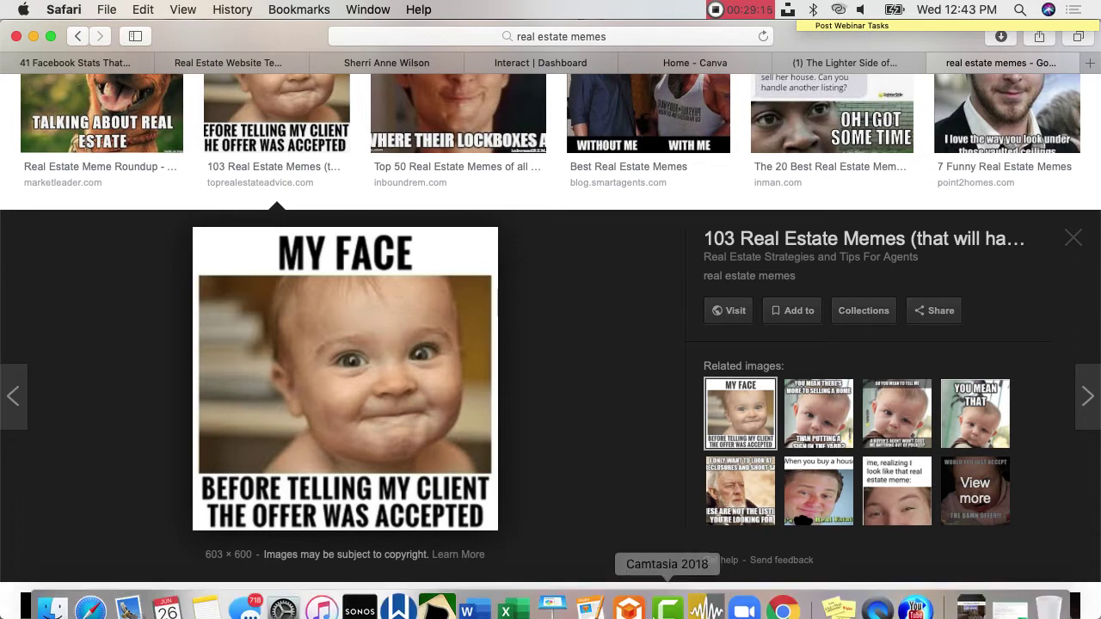
pyautogui.click(554, 595)
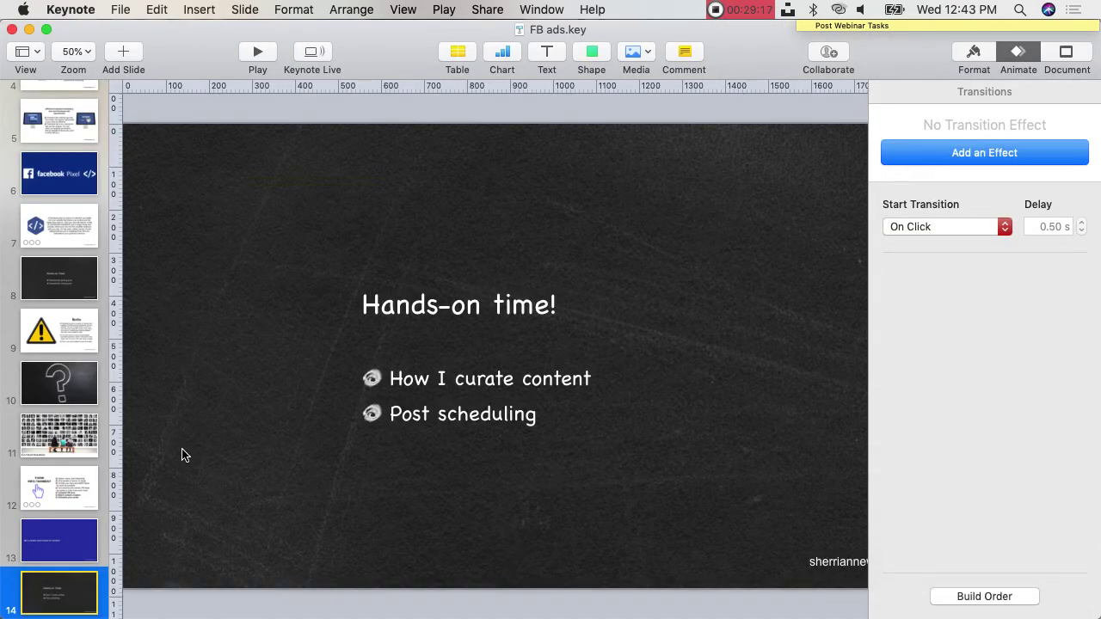
pyautogui.click(92, 598)
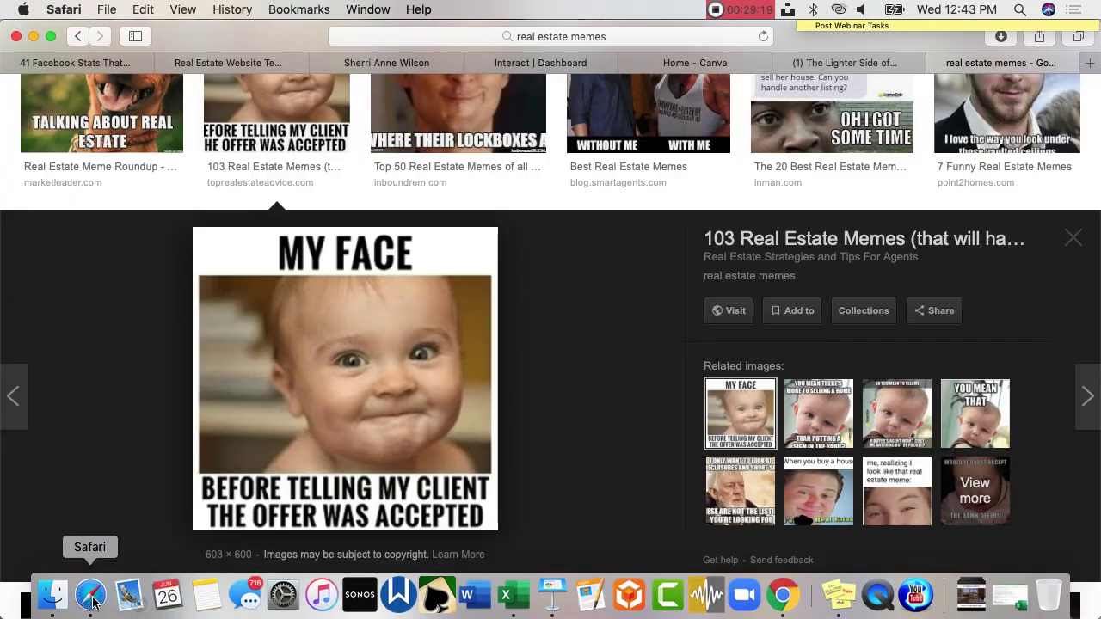
# Step: Close the meme preview along with the real estate memes and The Lighter Side of Real Estate tabs
pyautogui.click(1072, 239)
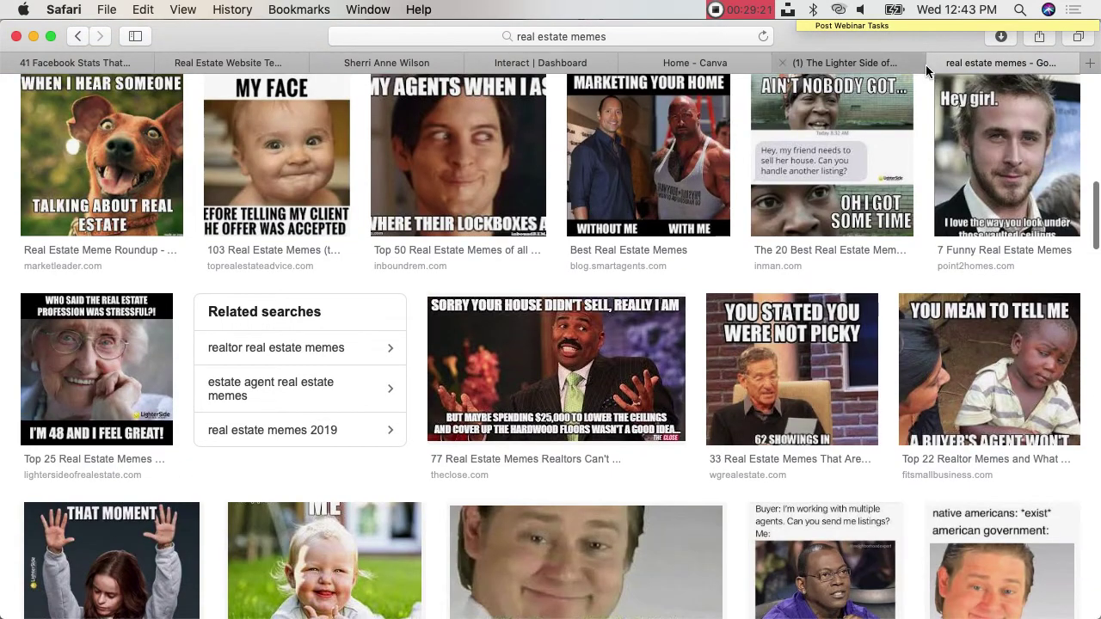
pyautogui.click(934, 63)
pyautogui.press('super+w')
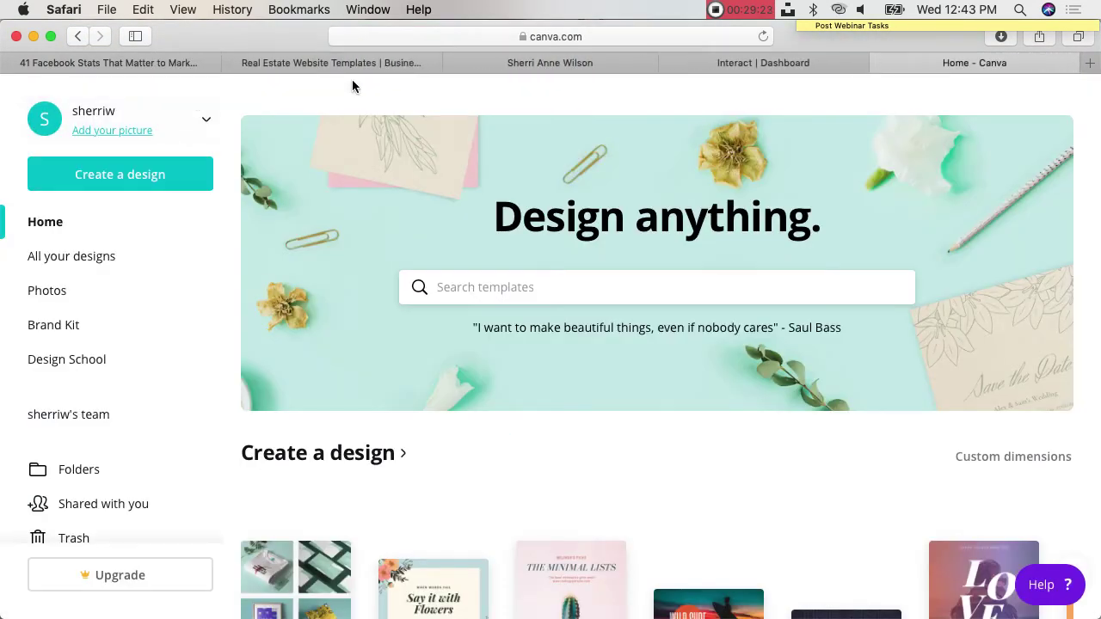
# Step: Load facebook.com in a new Safari tab and expand the full list of shortcuts beside the news feed
pyautogui.click(544, 63)
pyautogui.click(931, 63)
pyautogui.click(1089, 63)
pyautogui.write('facebook.com')
pyautogui.press('Return')
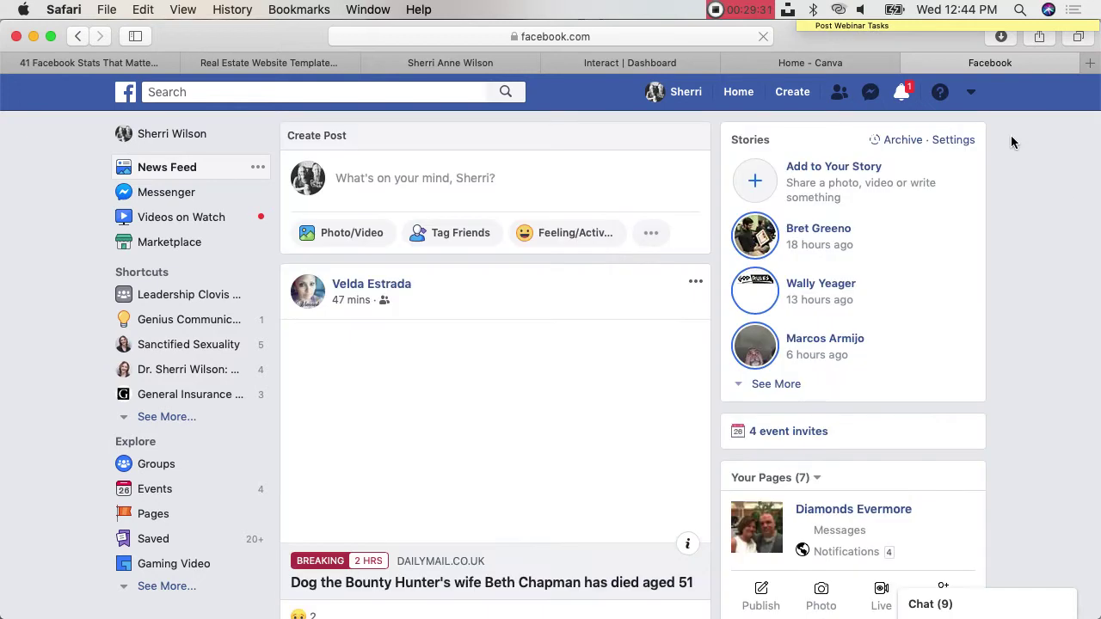
pyautogui.click(167, 417)
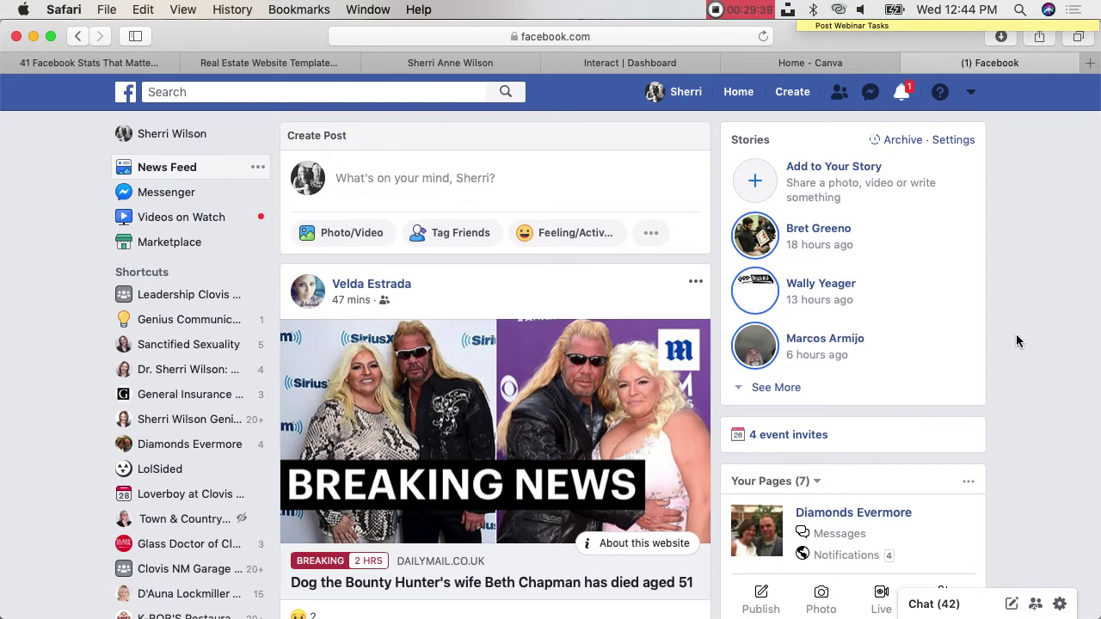
pyautogui.scroll(-4, 992, 344)
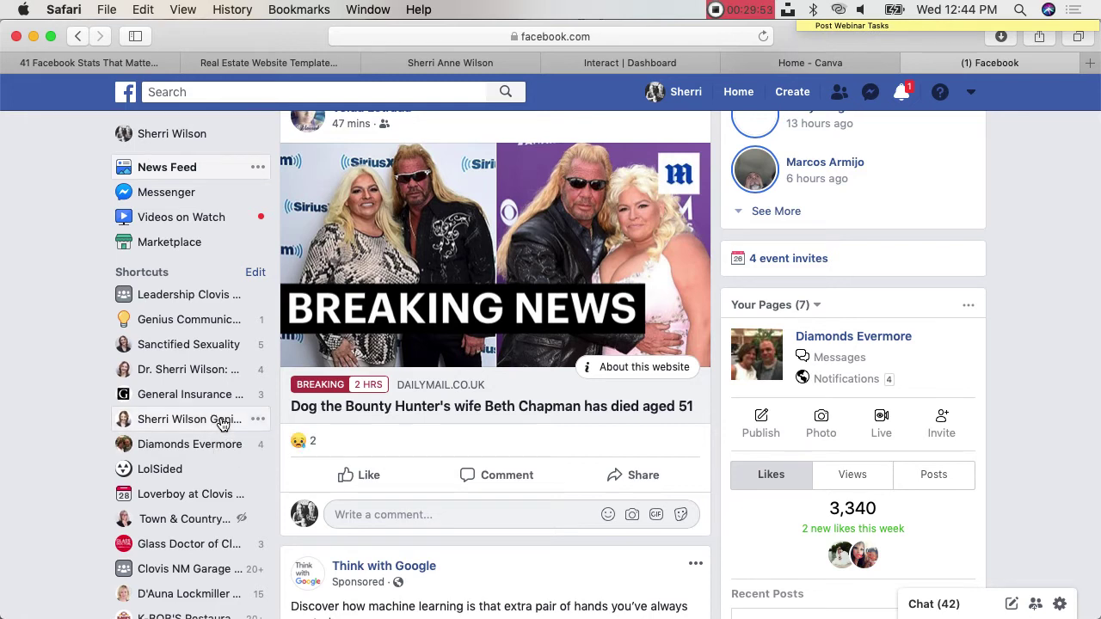
# Step: Load the presenter's business website in a new Safari tab
pyautogui.scroll(-3, 78, 478)
pyautogui.scroll(4, 78, 479)
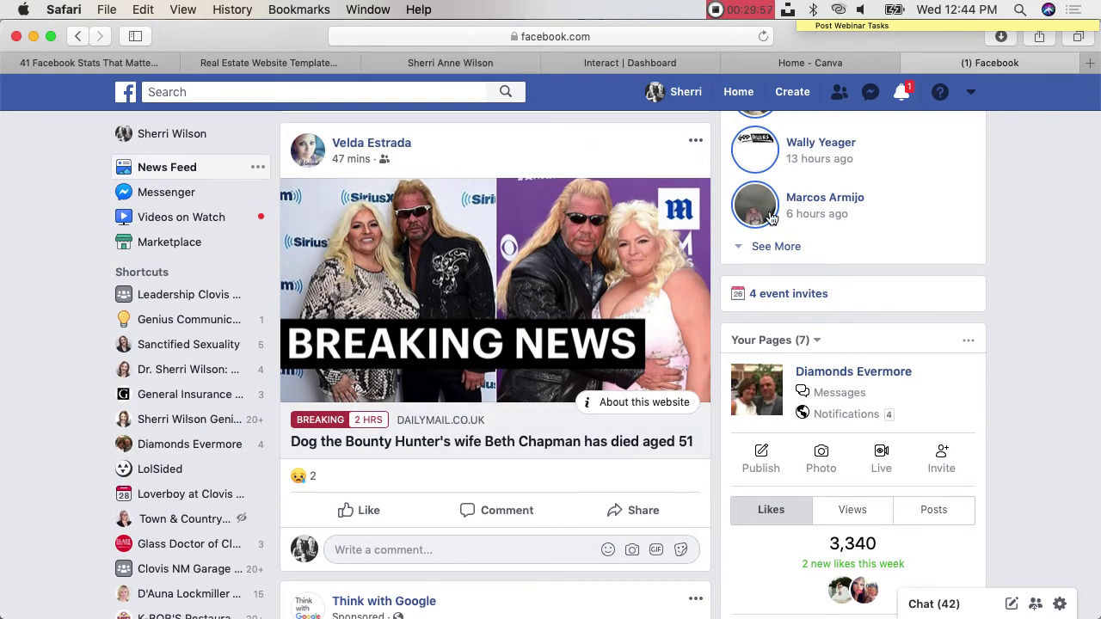
pyautogui.click(1090, 62)
pyautogui.write('sherri')
pyautogui.press('Return')
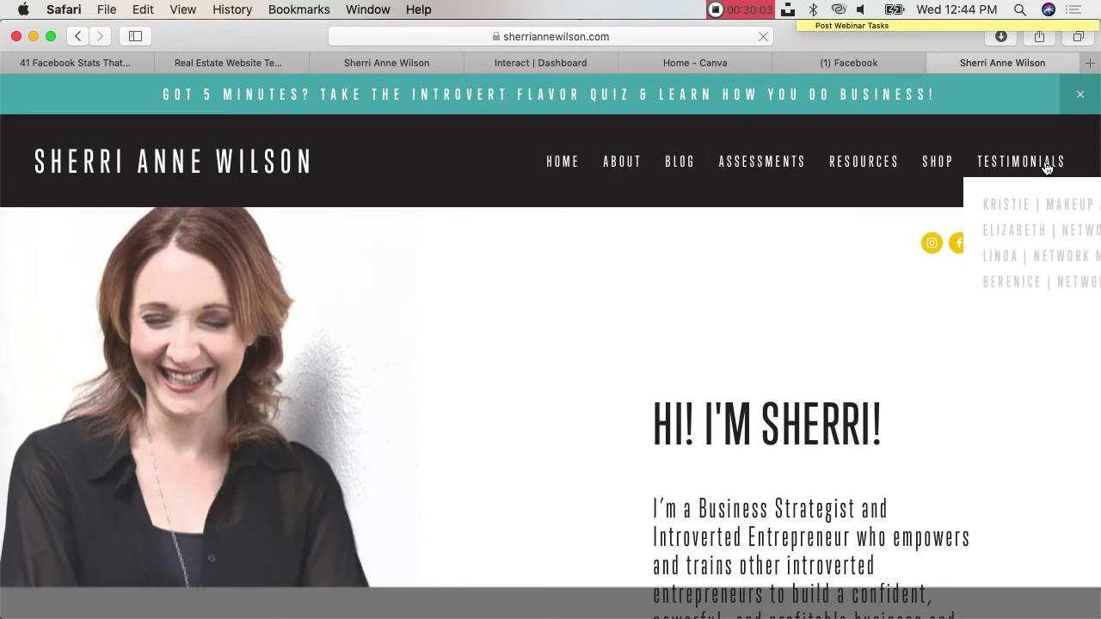
pyautogui.moveTo(857, 174)
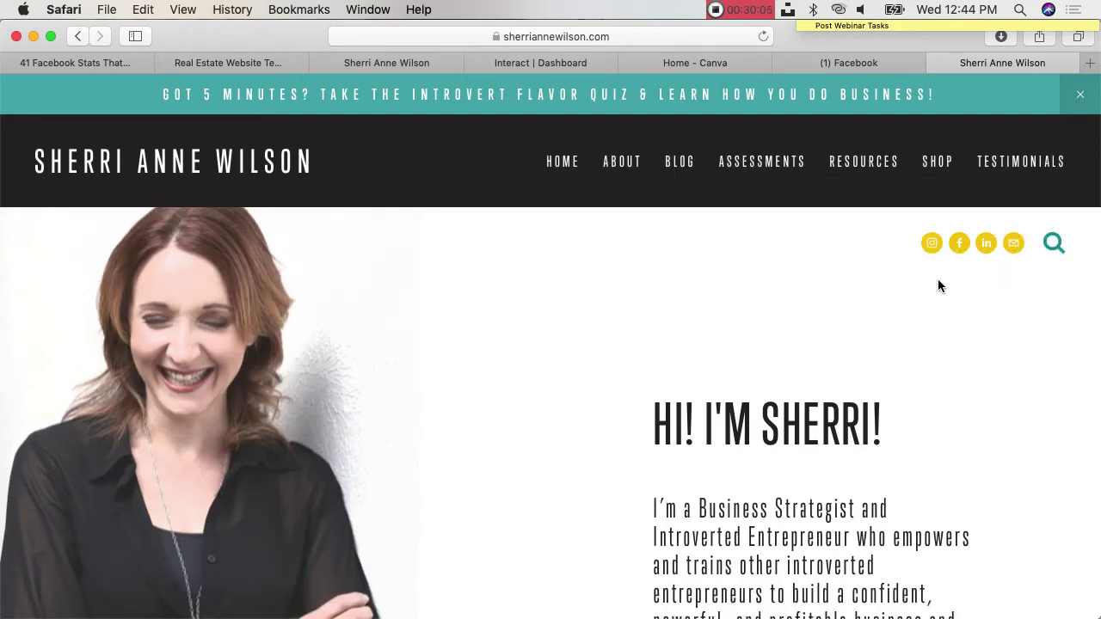
# Step: Open the Facebook business page linked from the website and close the Facebook news feed tab
pyautogui.click(961, 247)
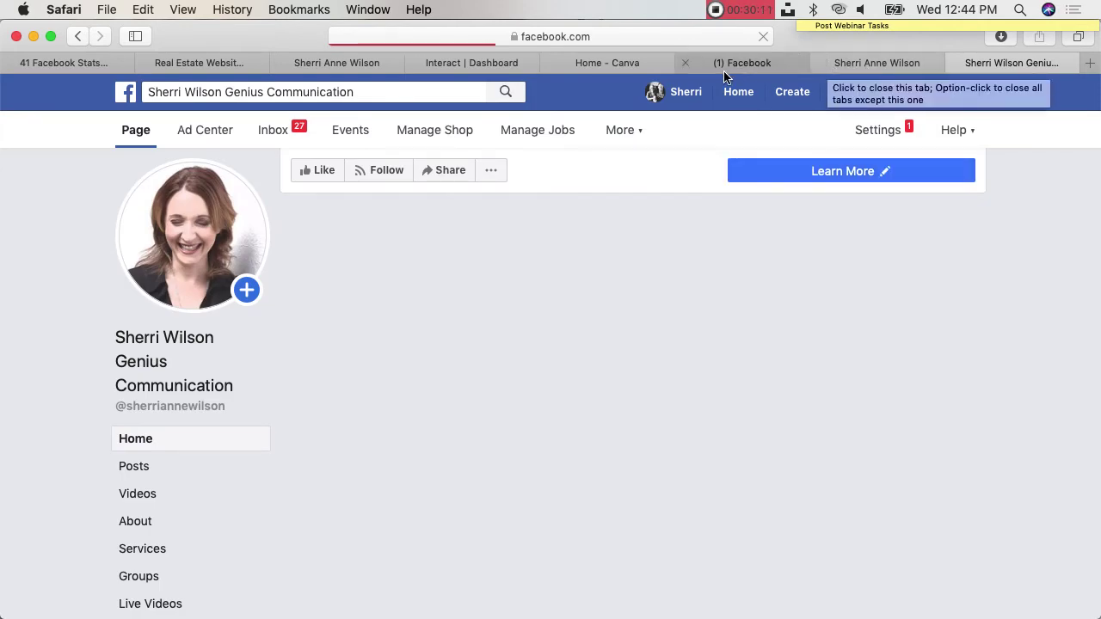
pyautogui.click(685, 62)
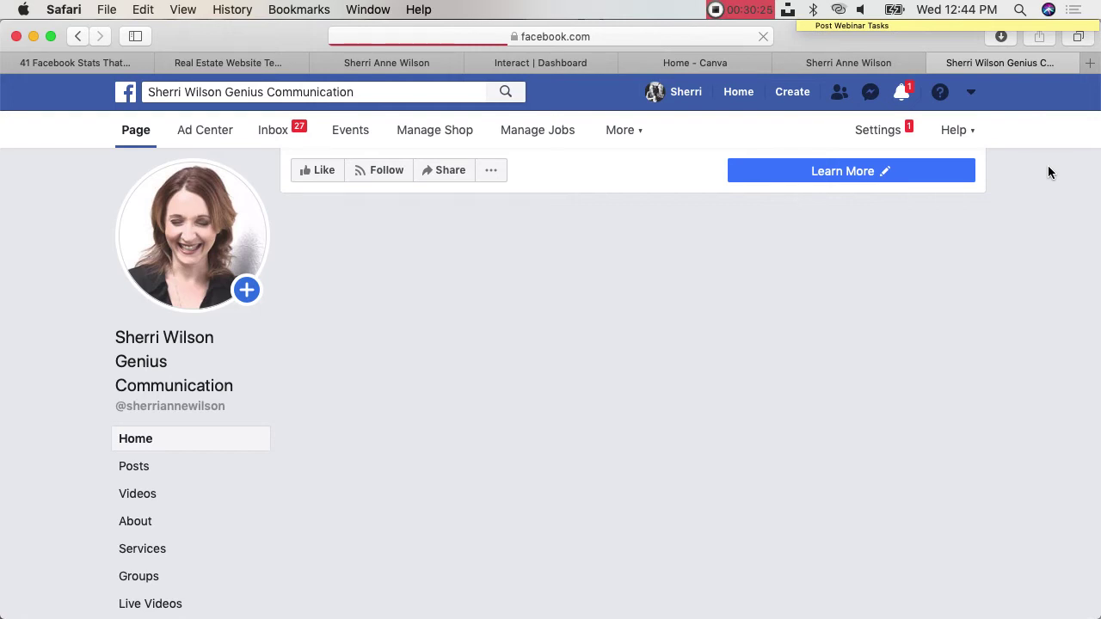
pyautogui.scroll(-4, 1025, 258)
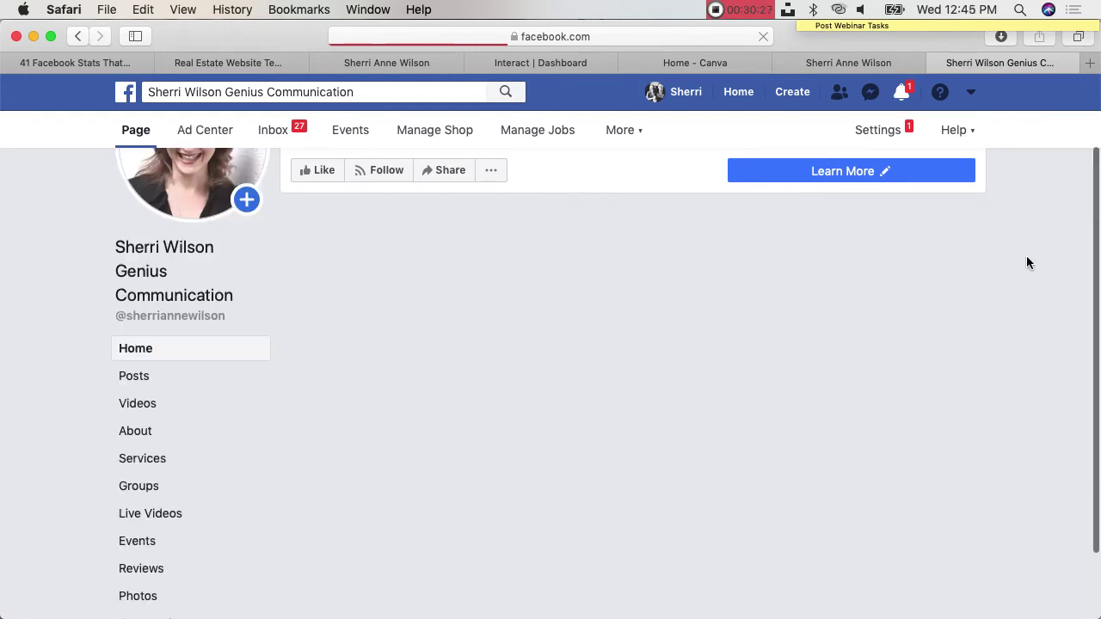
pyautogui.scroll(3, 1026, 262)
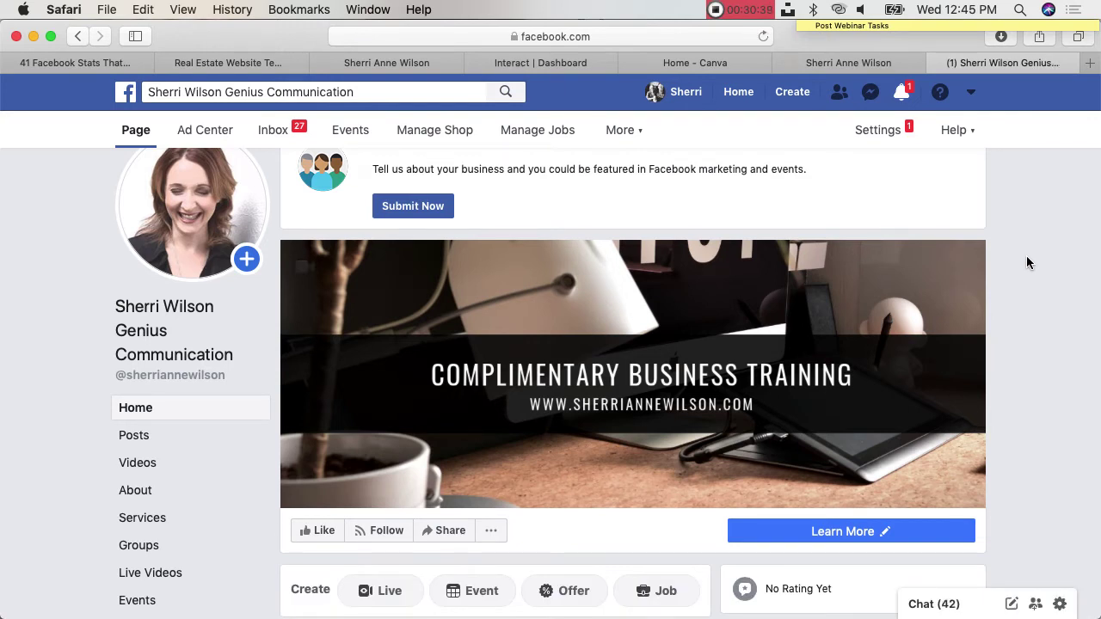
# Step: Look over the business page and its post composer, and open the Scheduled Posts list in Publishing Tools
pyautogui.scroll(-10, 1026, 263)
pyautogui.scroll(3, 1026, 258)
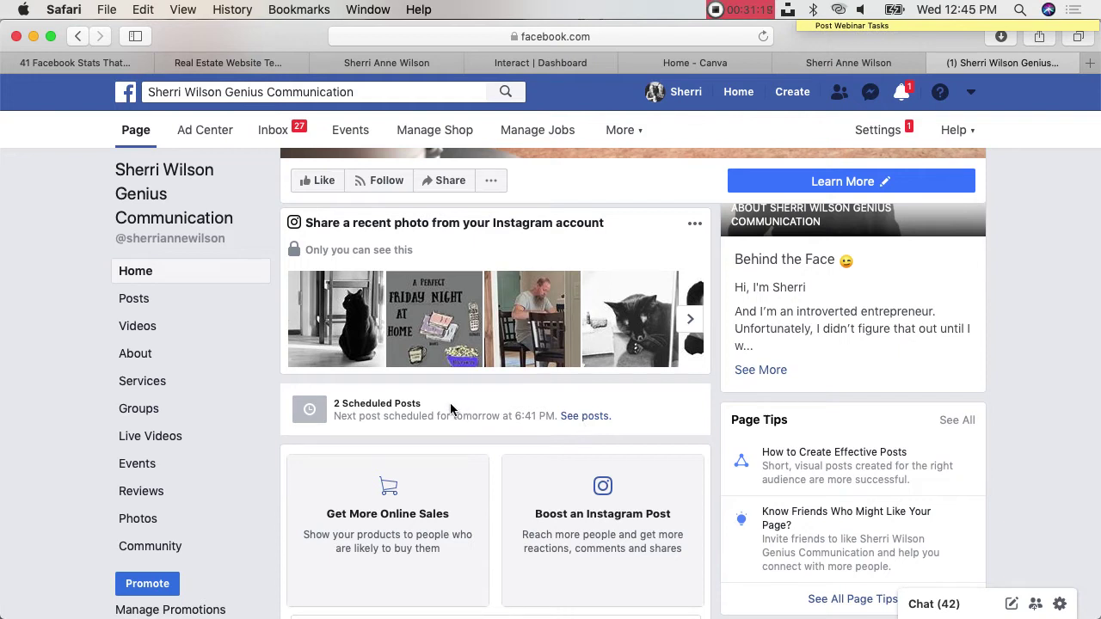
pyautogui.scroll(5, 469, 411)
pyautogui.scroll(-4, 516, 421)
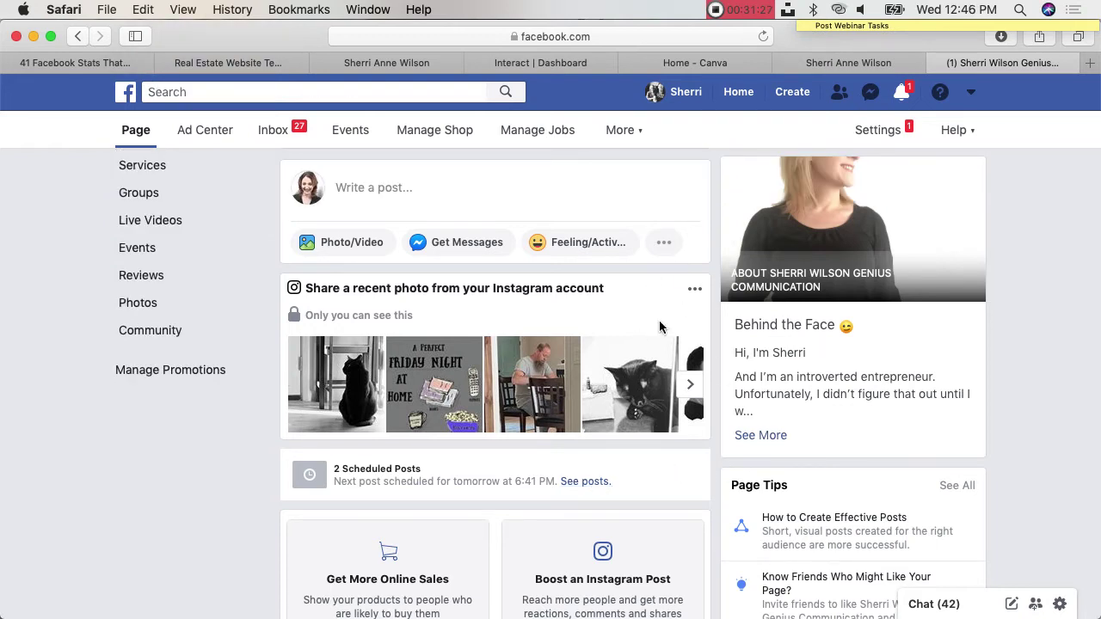
pyautogui.scroll(3, 482, 334)
pyautogui.click(453, 317)
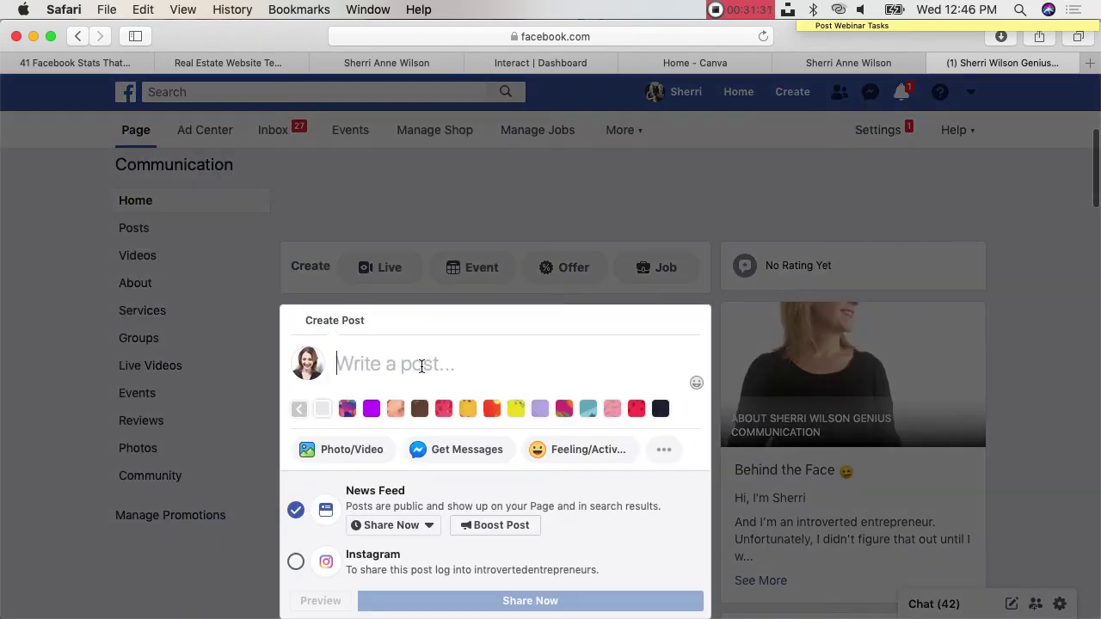
pyautogui.scroll(-2, 555, 363)
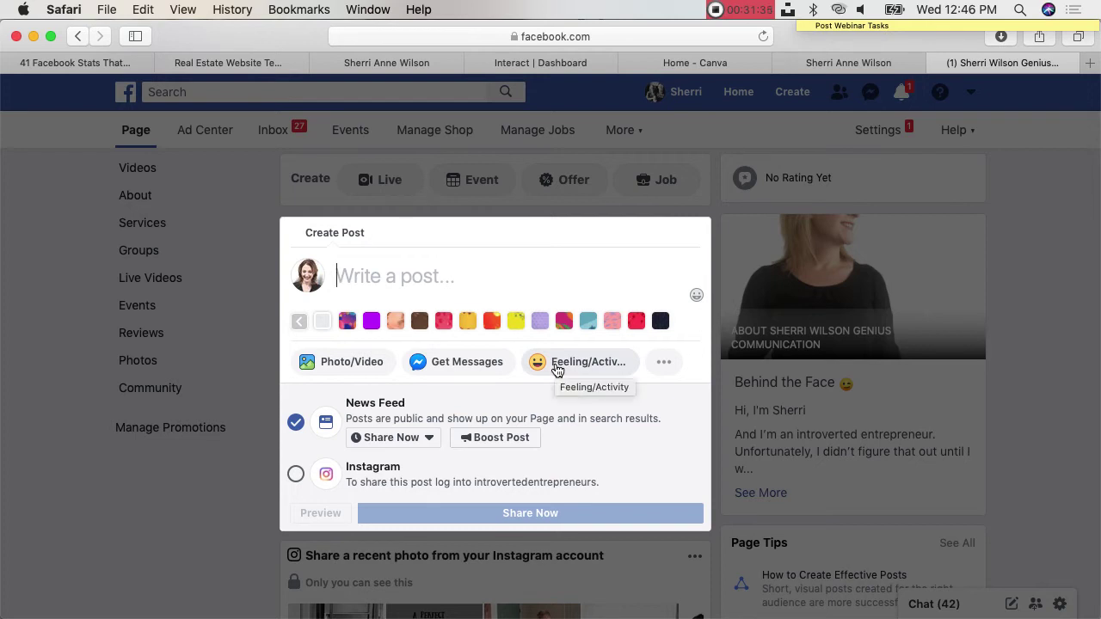
pyautogui.write('This is a sample post.')
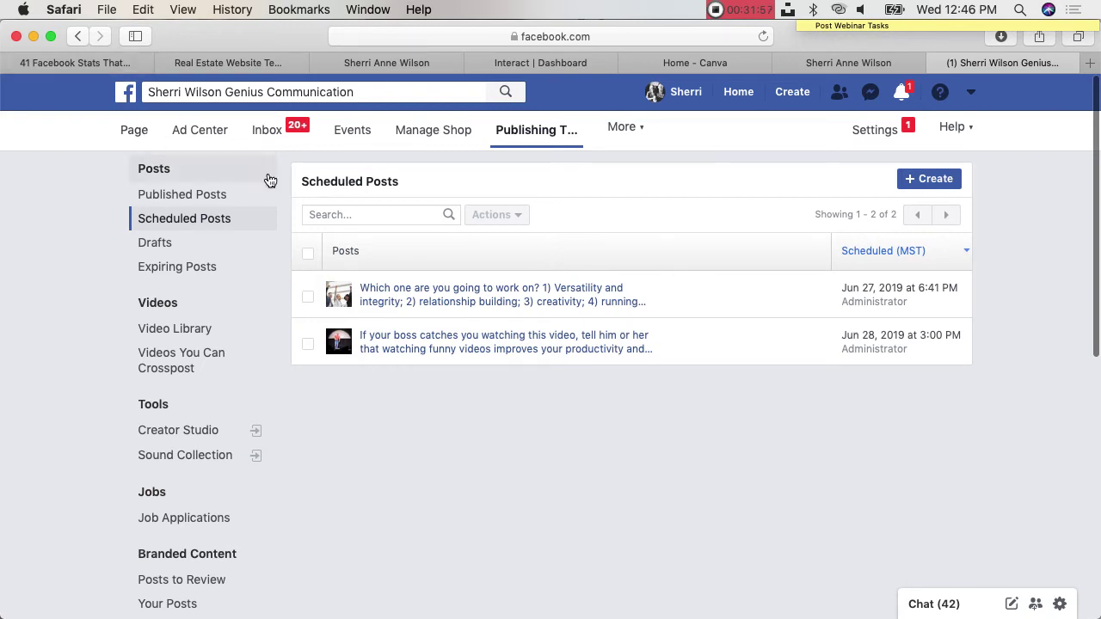
# Step: Create a new post from the Scheduled Posts list with the text "This is a sample post."
pyautogui.click(937, 185)
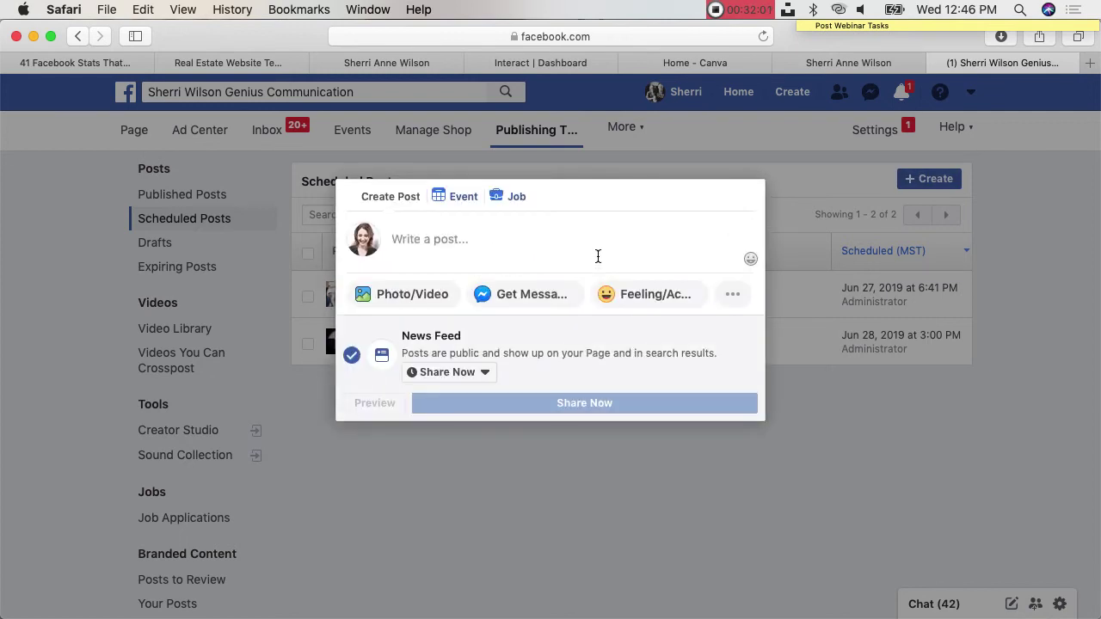
pyautogui.click(524, 239)
pyautogui.write('This is a sample post.')
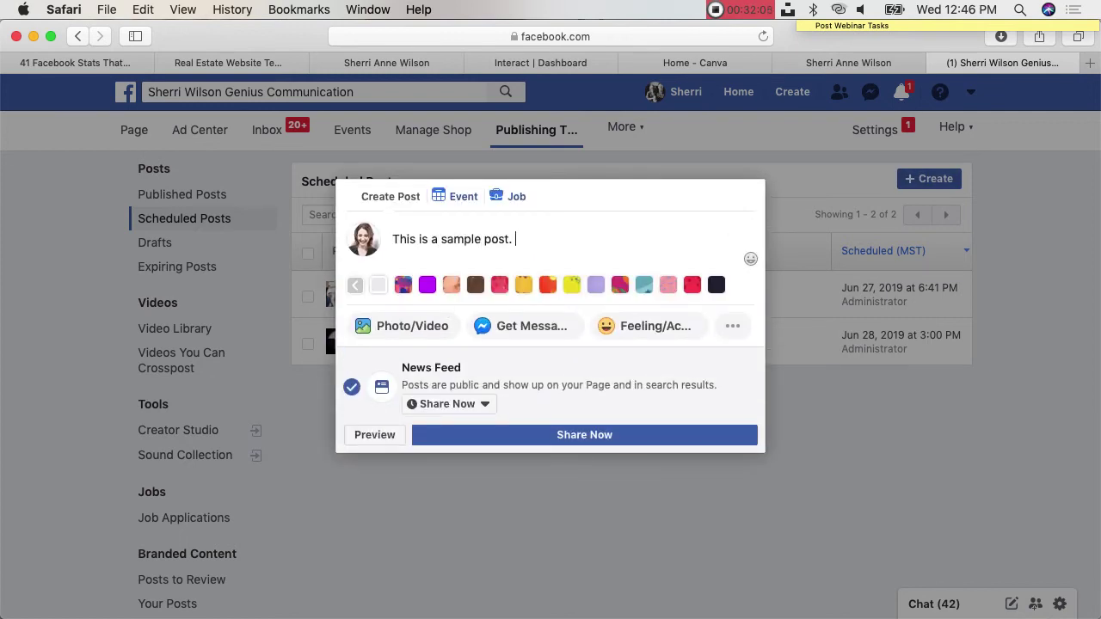
# Step: Attach the image "What's your favorite burger?!-3.png" from the Downloads folder to the sample post
pyautogui.click(384, 327)
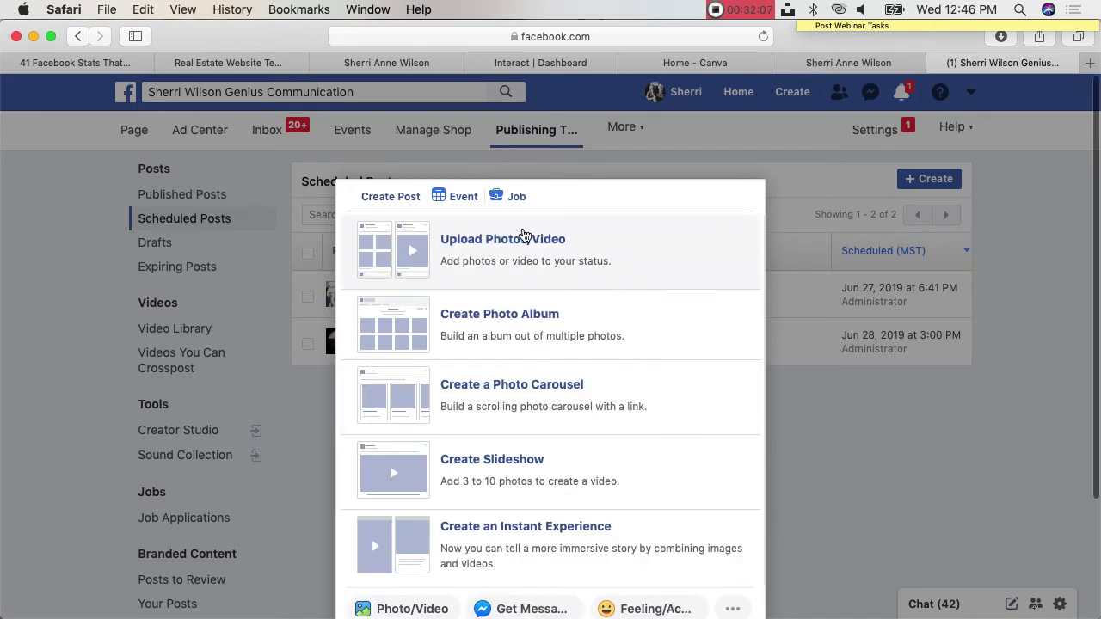
pyautogui.click(504, 246)
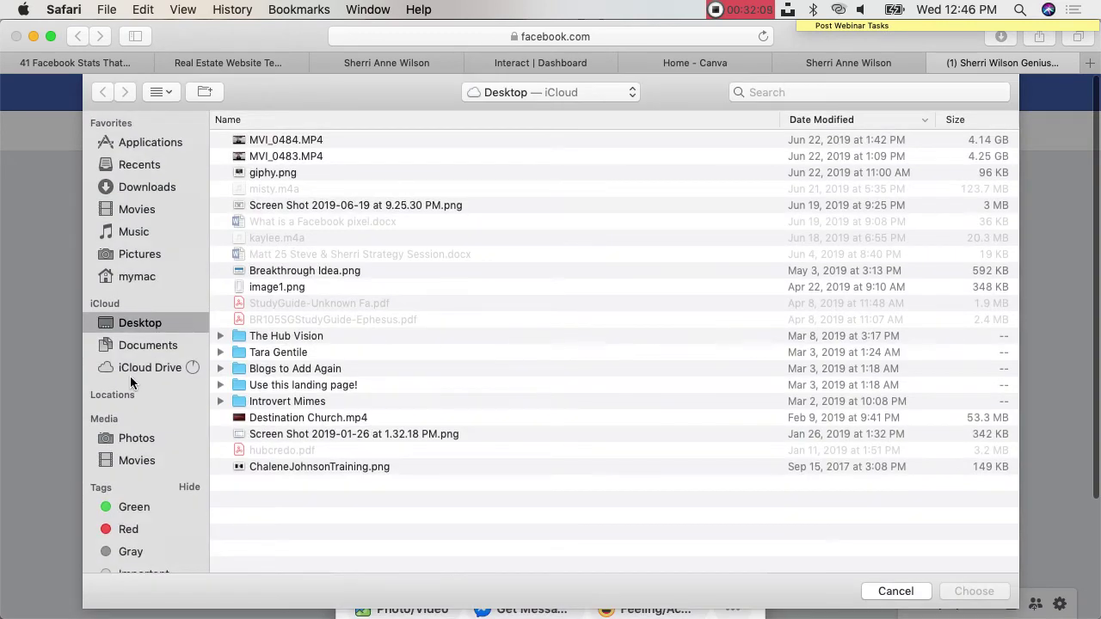
pyautogui.click(152, 185)
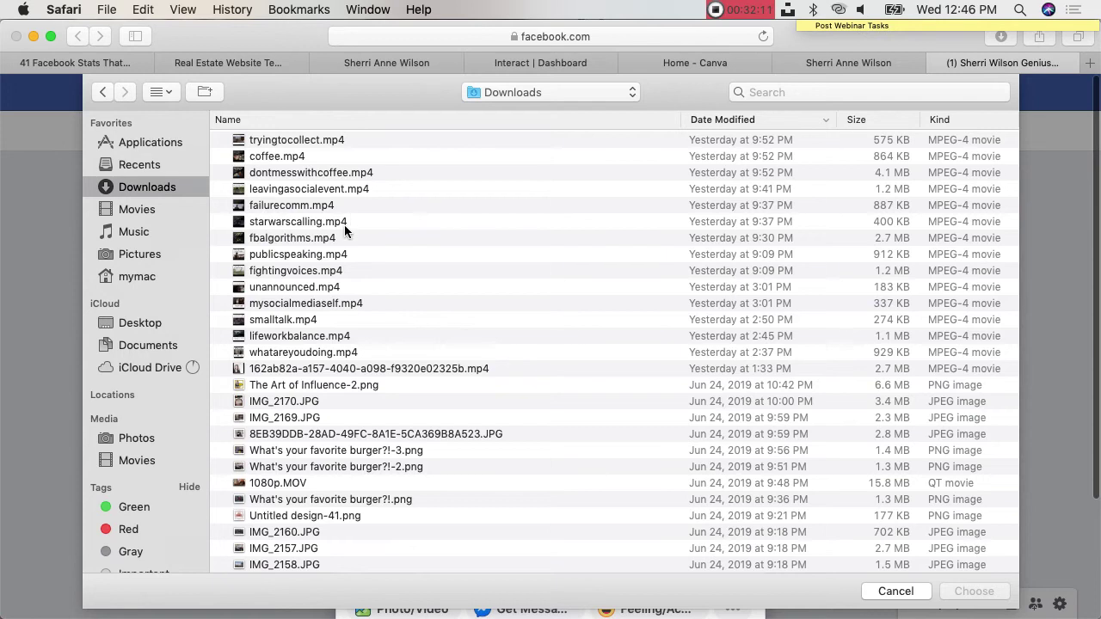
pyautogui.click(289, 142)
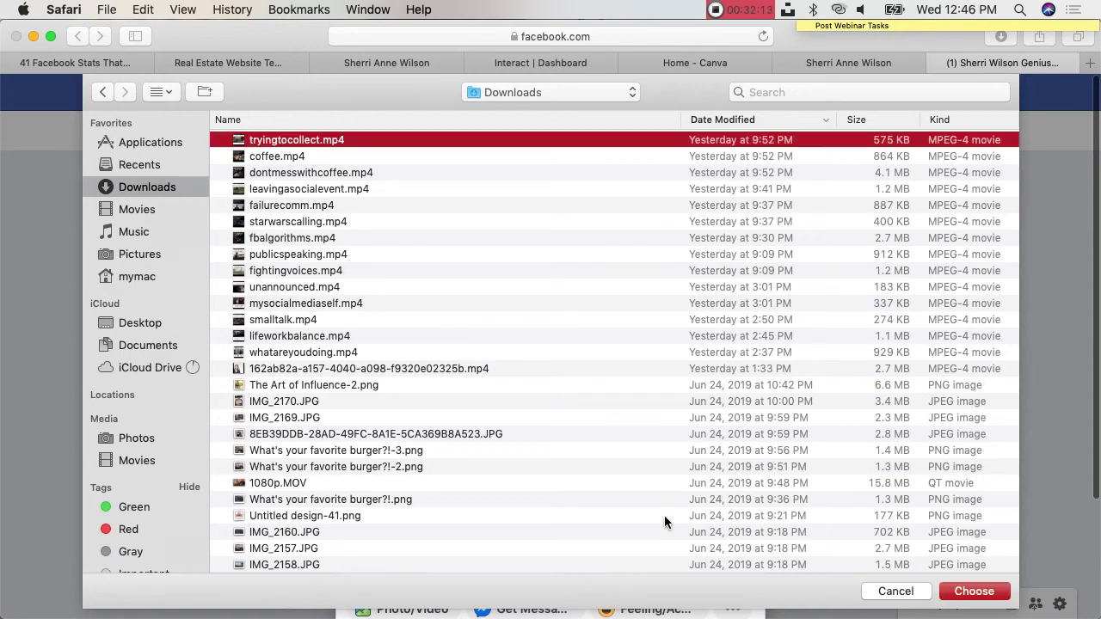
pyautogui.scroll(-5, 308, 430)
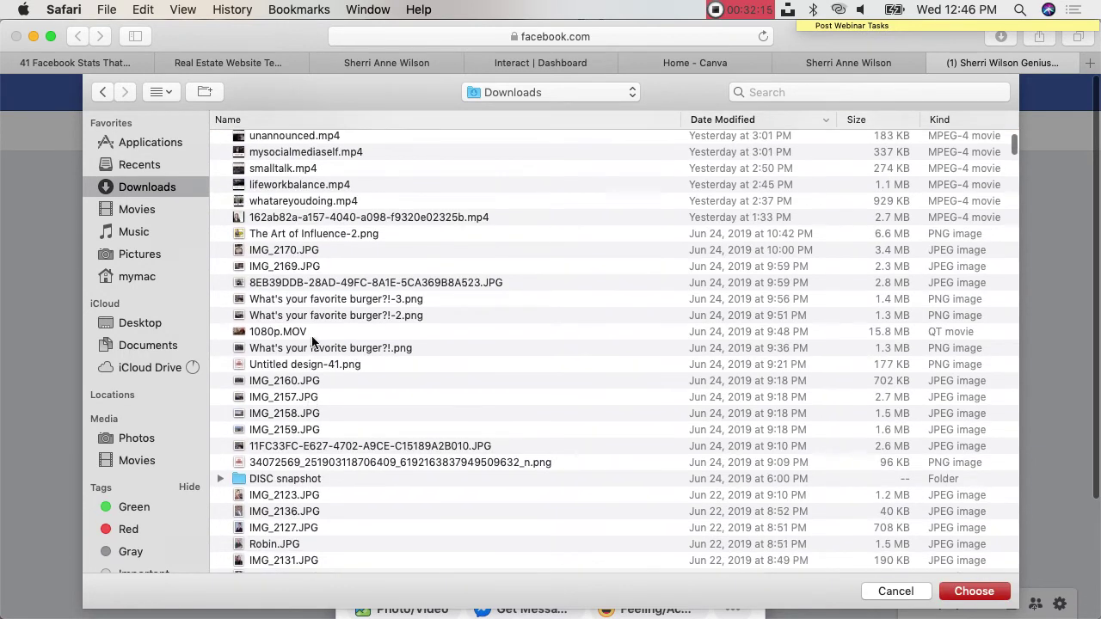
pyautogui.click(276, 298)
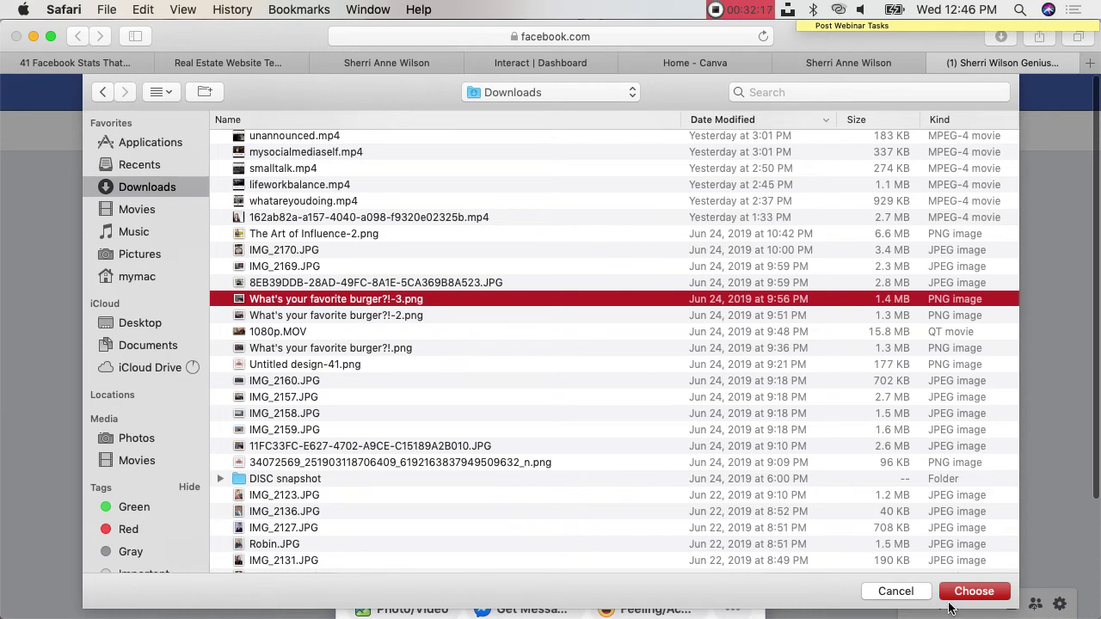
pyautogui.click(986, 594)
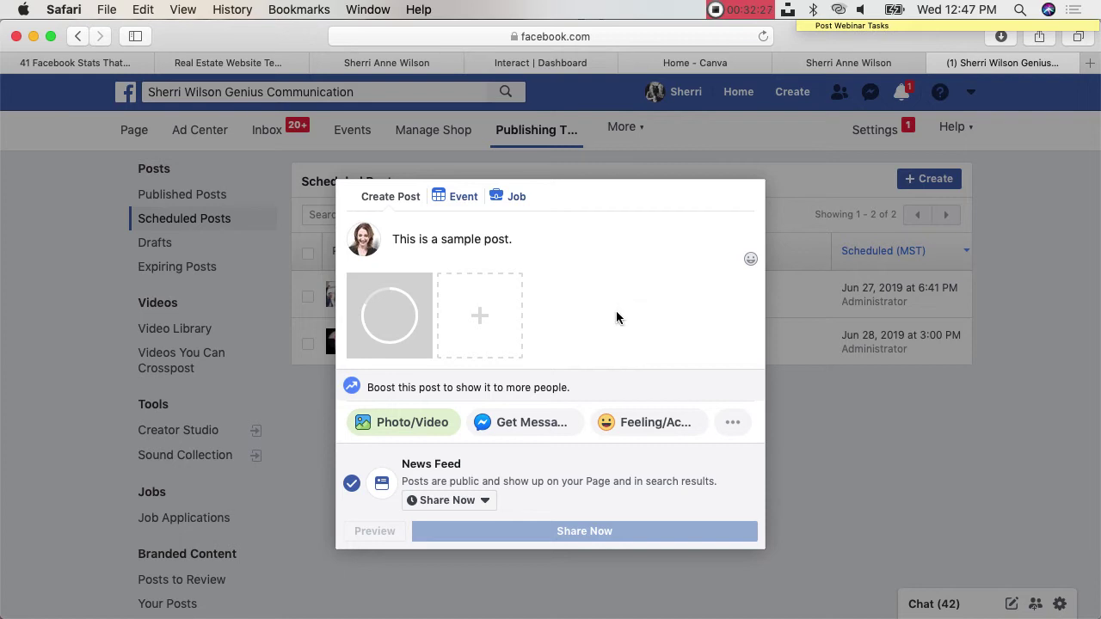
pyautogui.moveTo(402, 324)
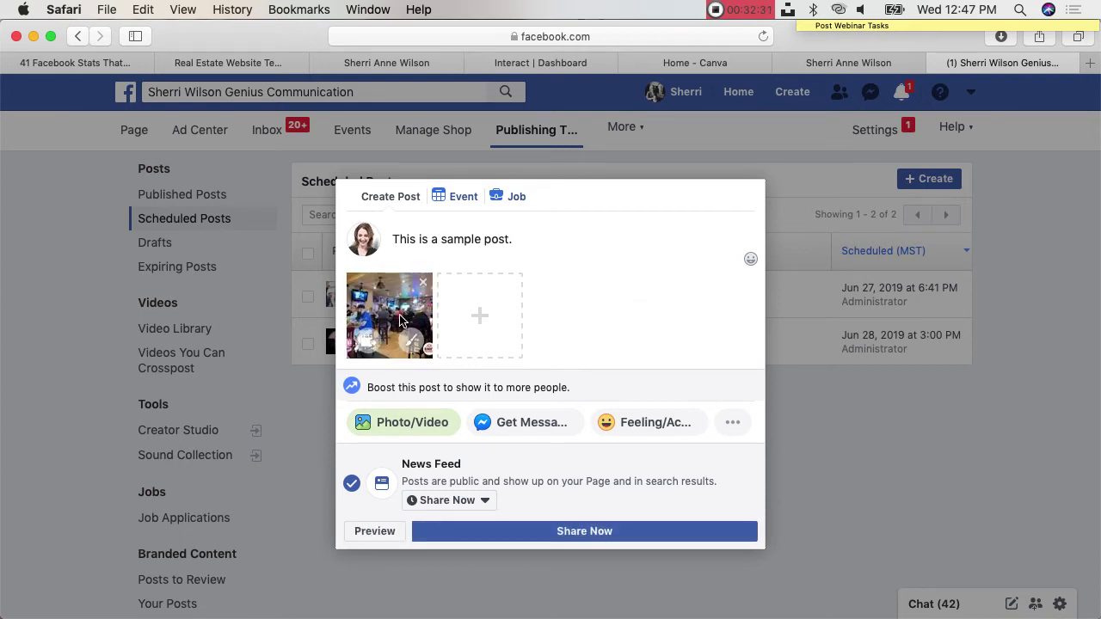
# Step: Try out scheduling the sample post with a publication date of 6/29/2019, and cancel the schedule settings
pyautogui.click(488, 503)
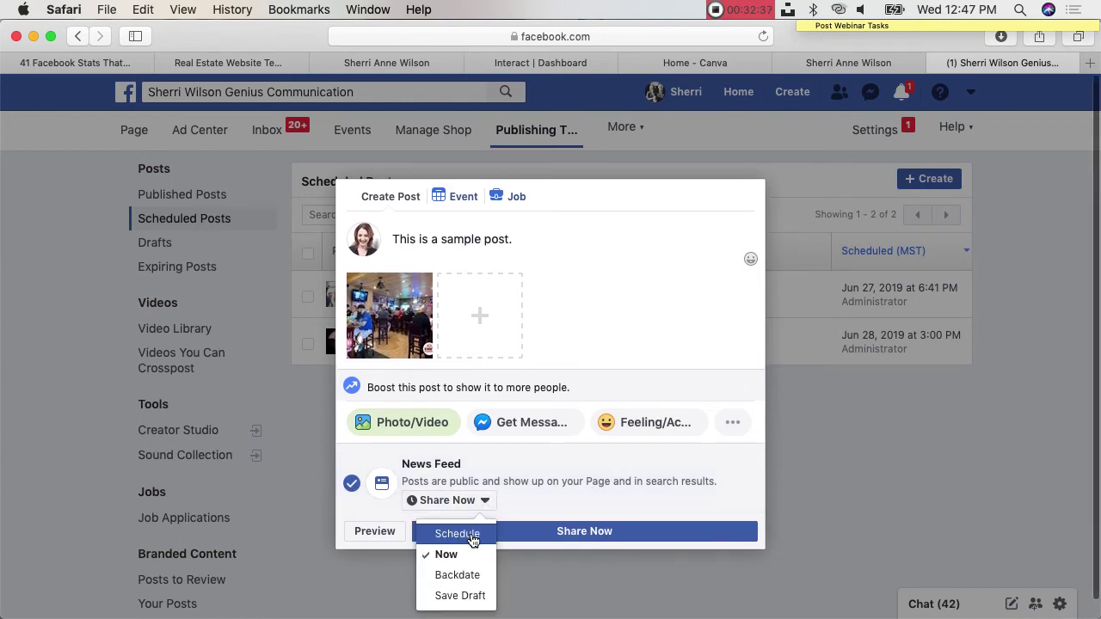
pyautogui.click(472, 539)
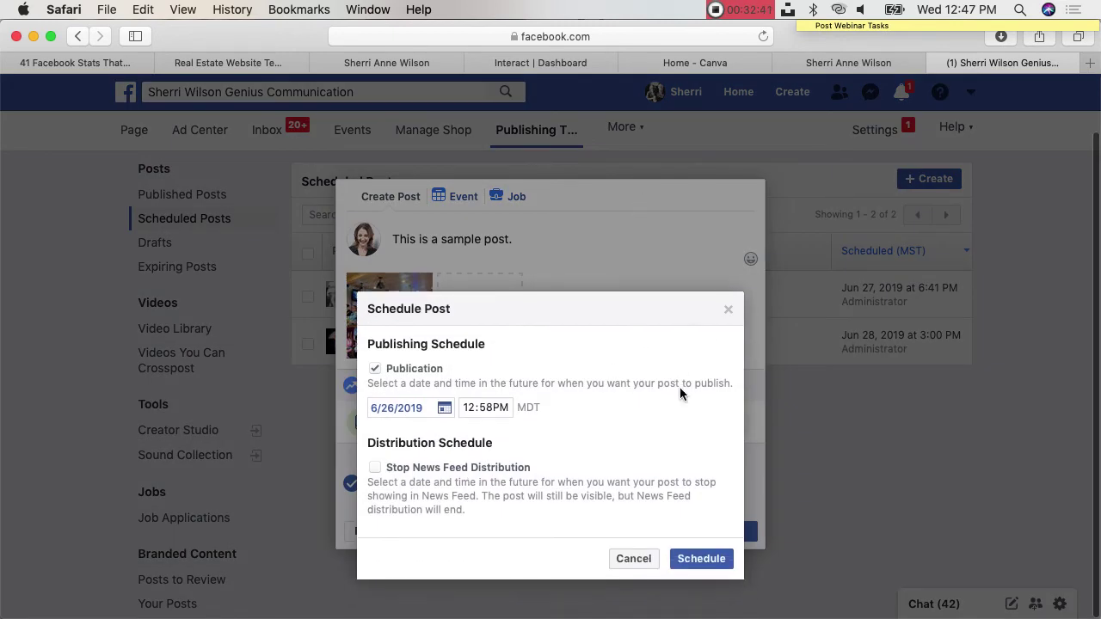
pyautogui.click(445, 415)
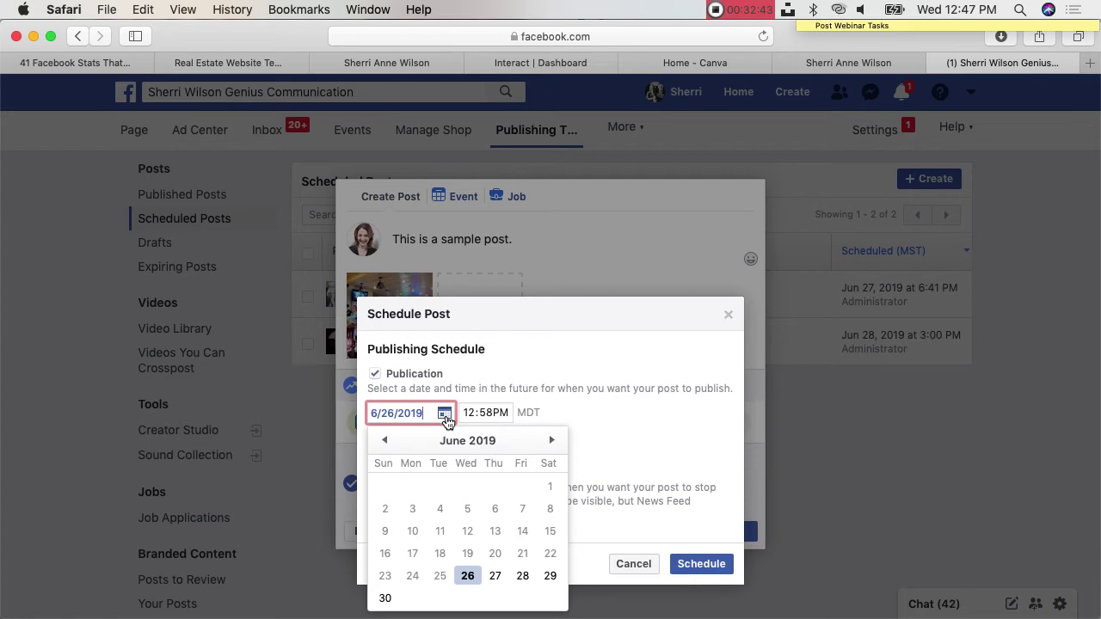
pyautogui.click(550, 577)
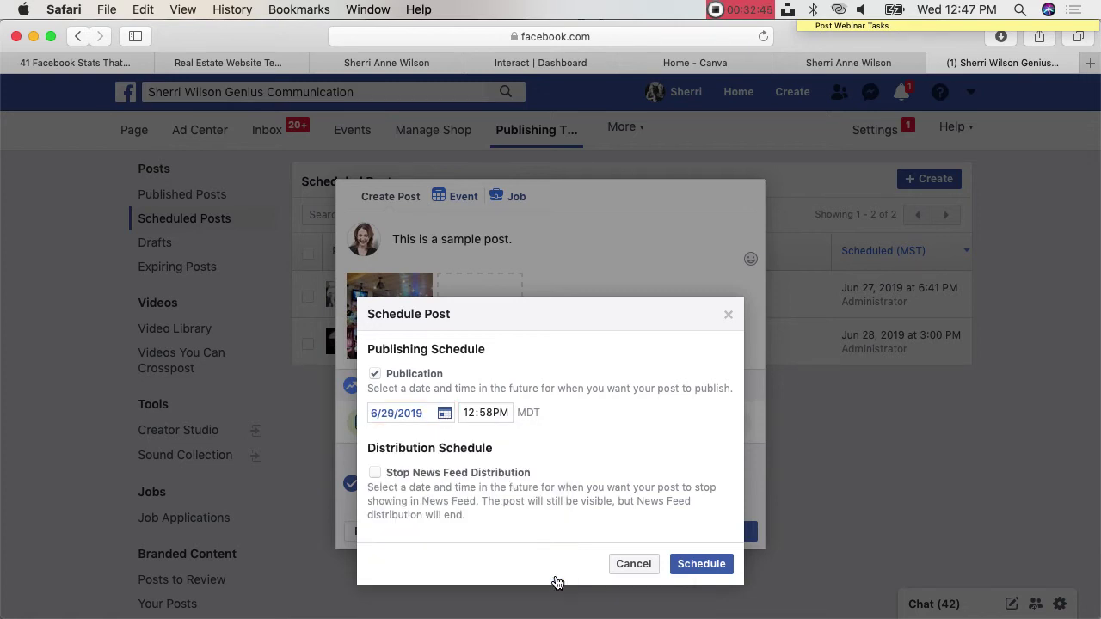
pyautogui.click(470, 414)
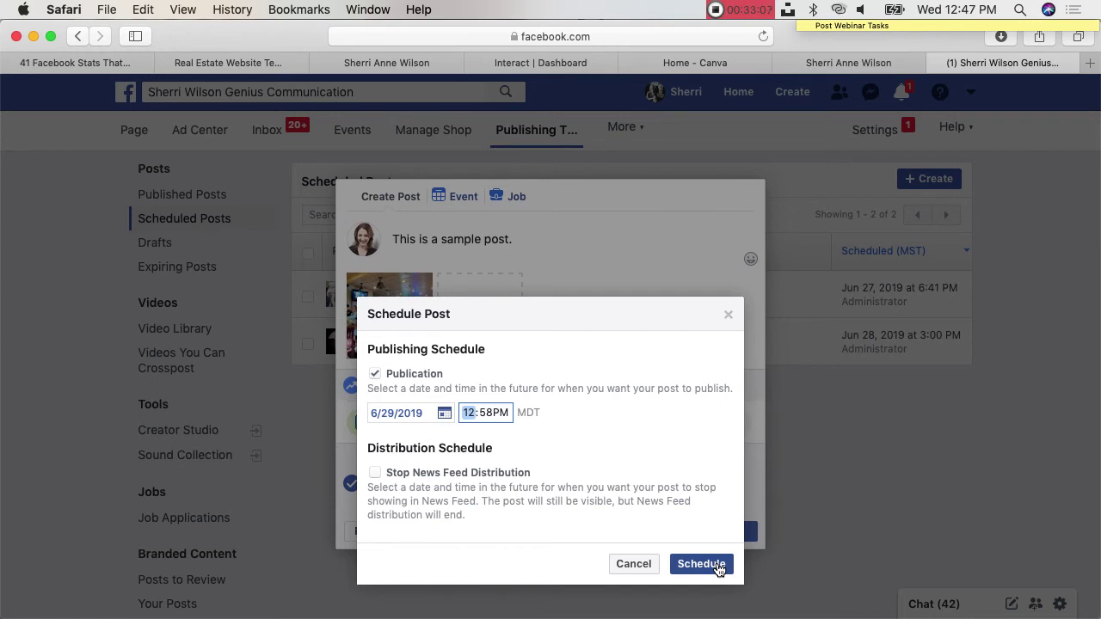
pyautogui.click(645, 567)
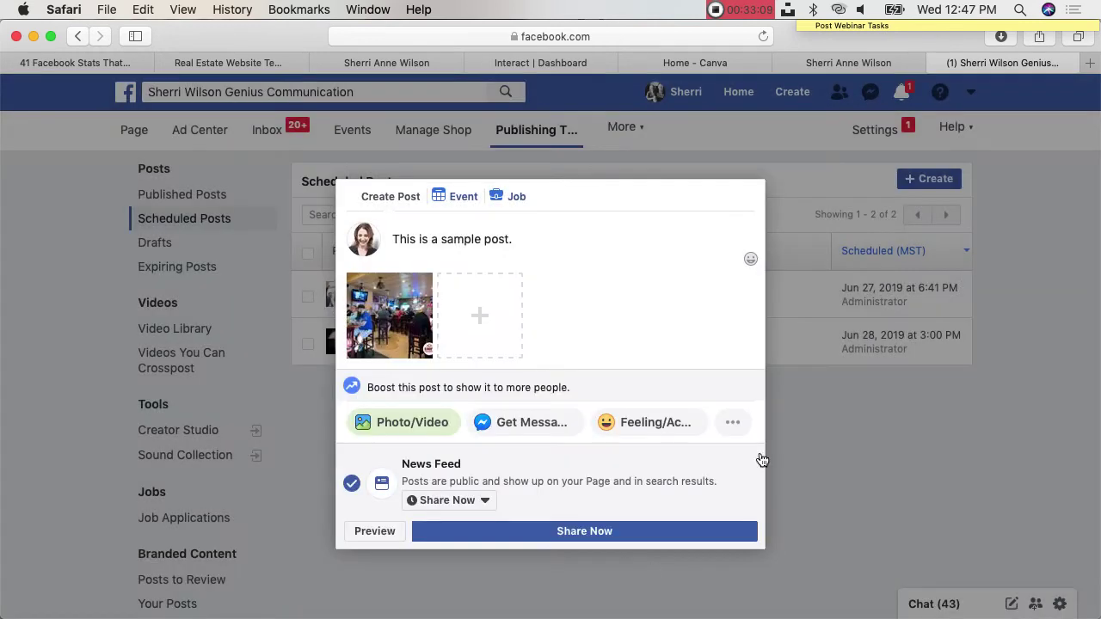
# Step: Open the blog article "How to Confidently Close the Deal" on the business website and copy its web address
pyautogui.click(887, 63)
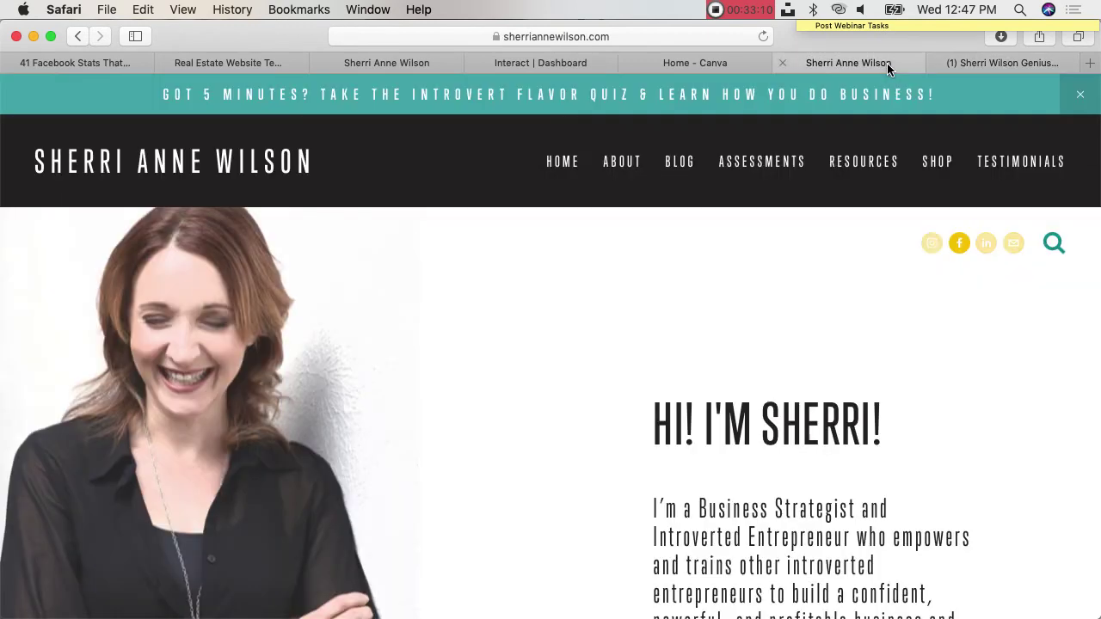
pyautogui.click(680, 178)
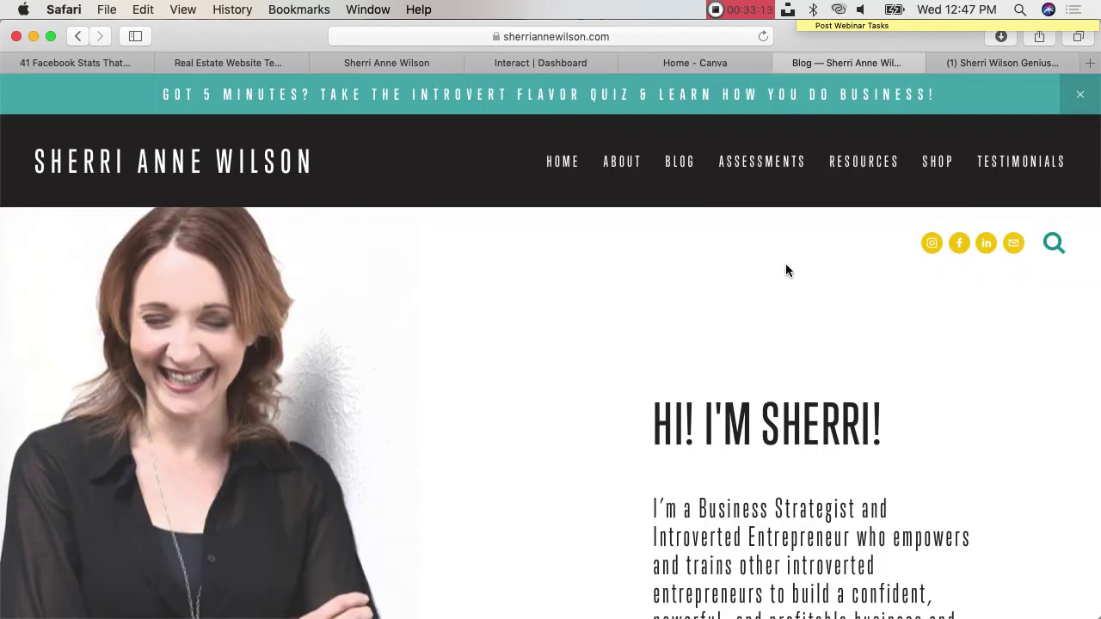
pyautogui.scroll(-3, 701, 262)
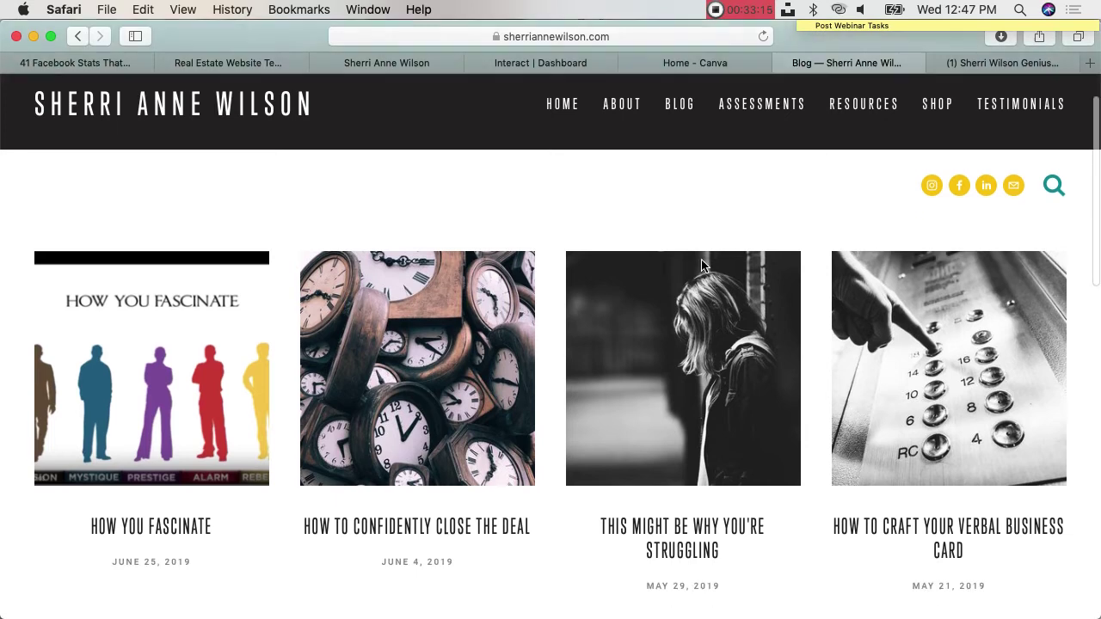
pyautogui.scroll(-15, 701, 265)
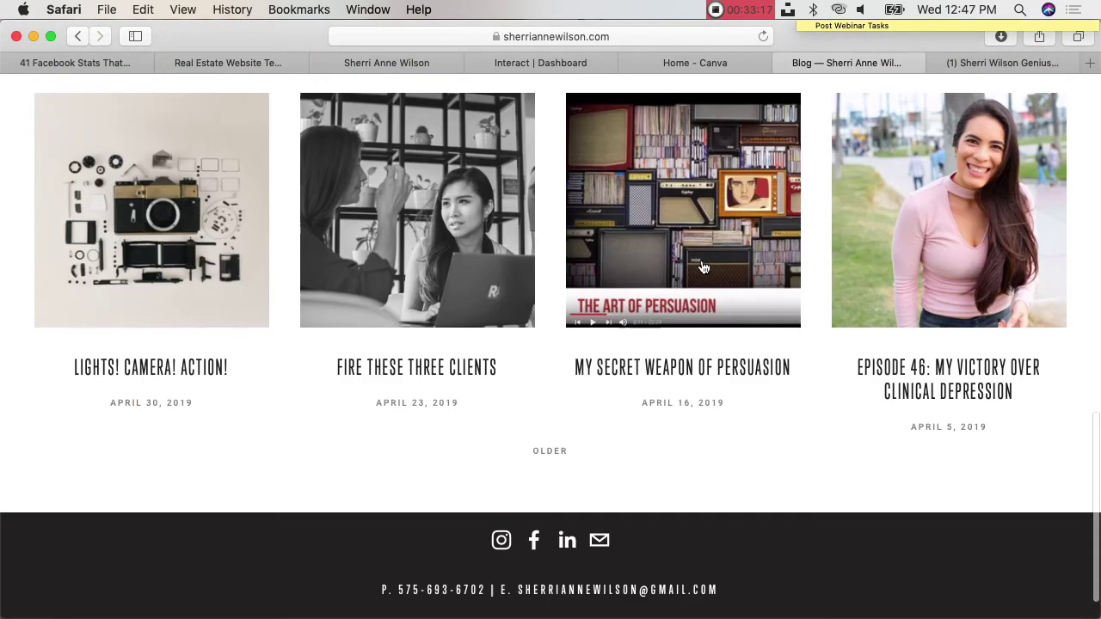
pyautogui.scroll(10, 701, 268)
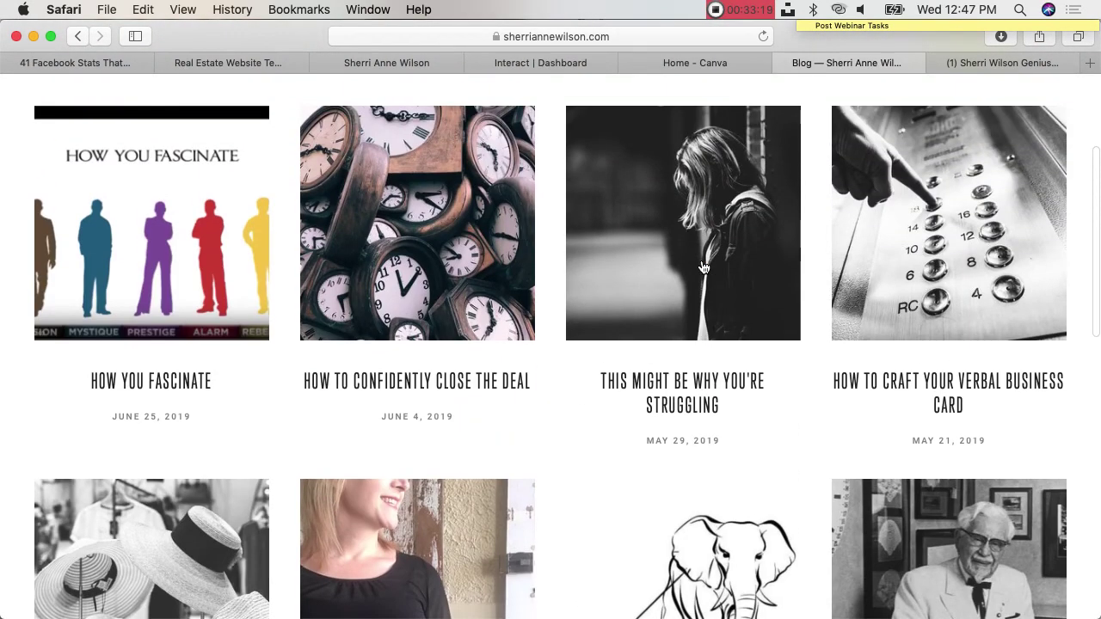
pyautogui.click(498, 389)
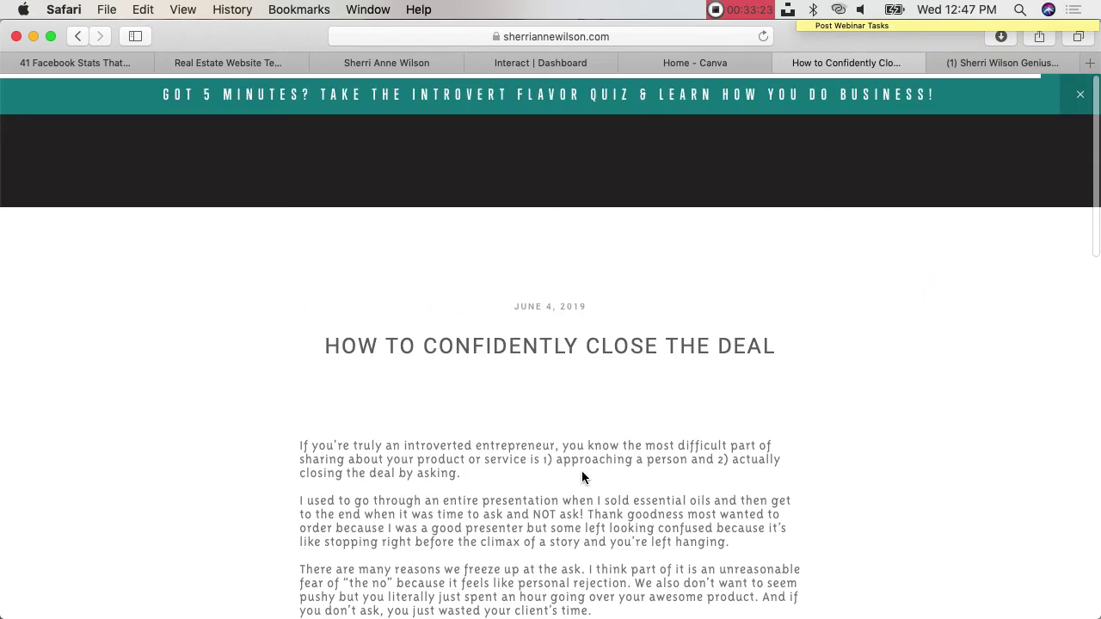
pyautogui.click(697, 36)
pyautogui.press('super+c')
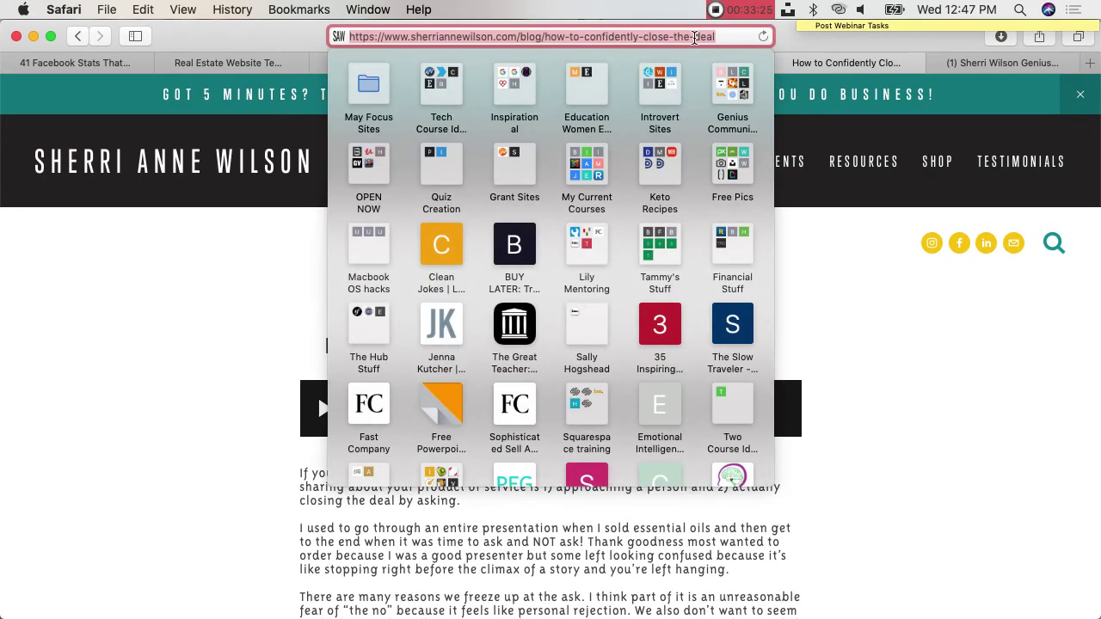
# Step: Replace the sample post's text and attached photo with the copied link to the blog article
pyautogui.click(997, 63)
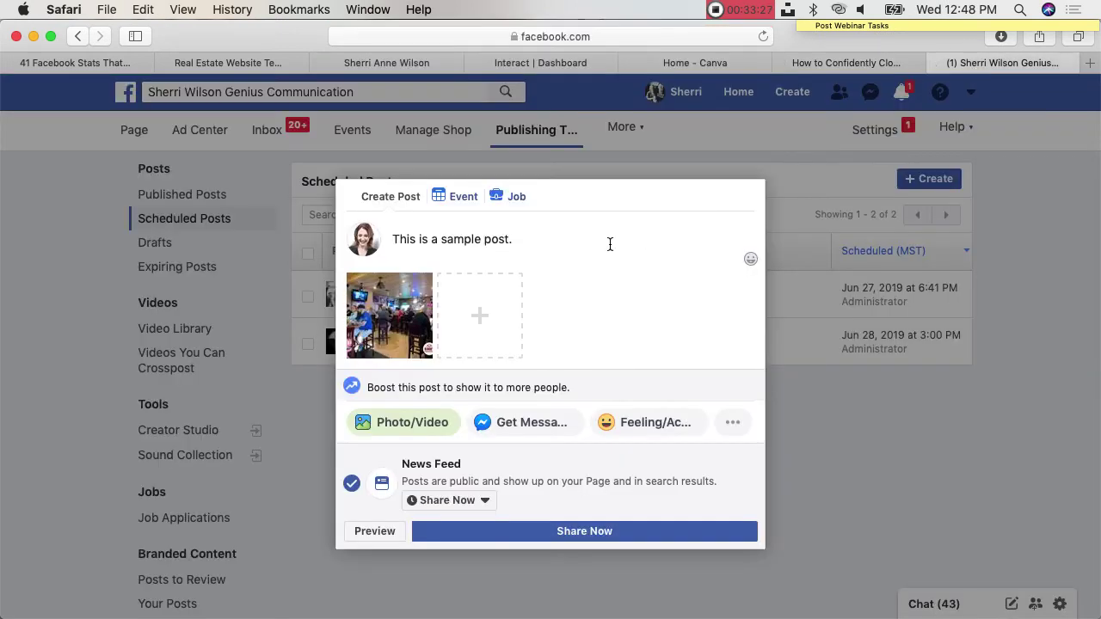
pyautogui.moveTo(566, 240); pyautogui.dragTo(317, 241)
pyautogui.press('BackSpace')
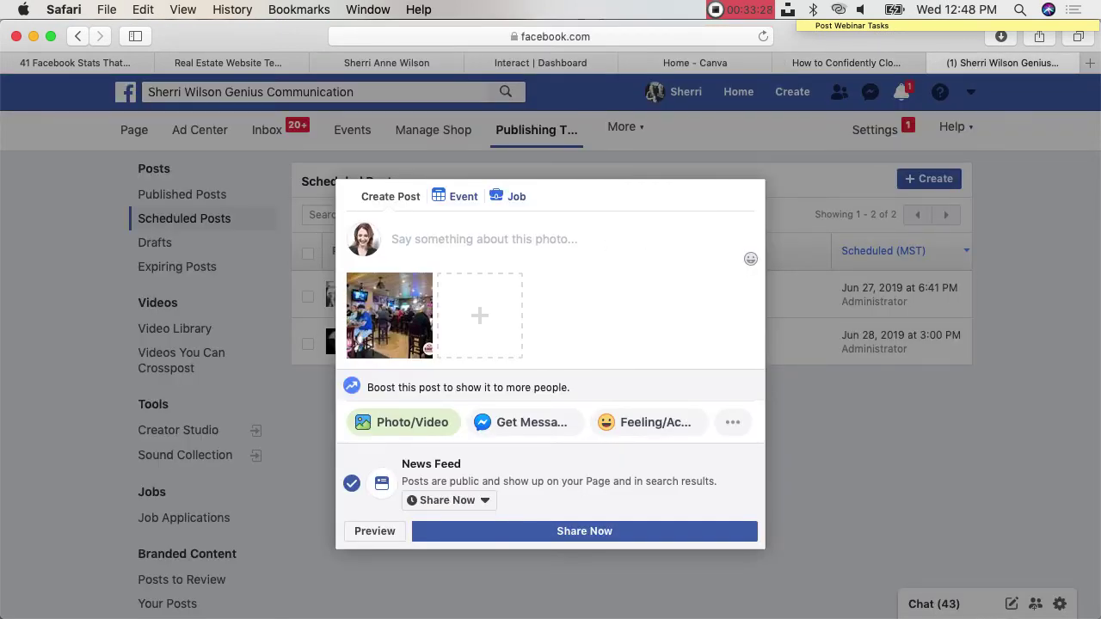
pyautogui.click(428, 286)
pyautogui.press('super+v')
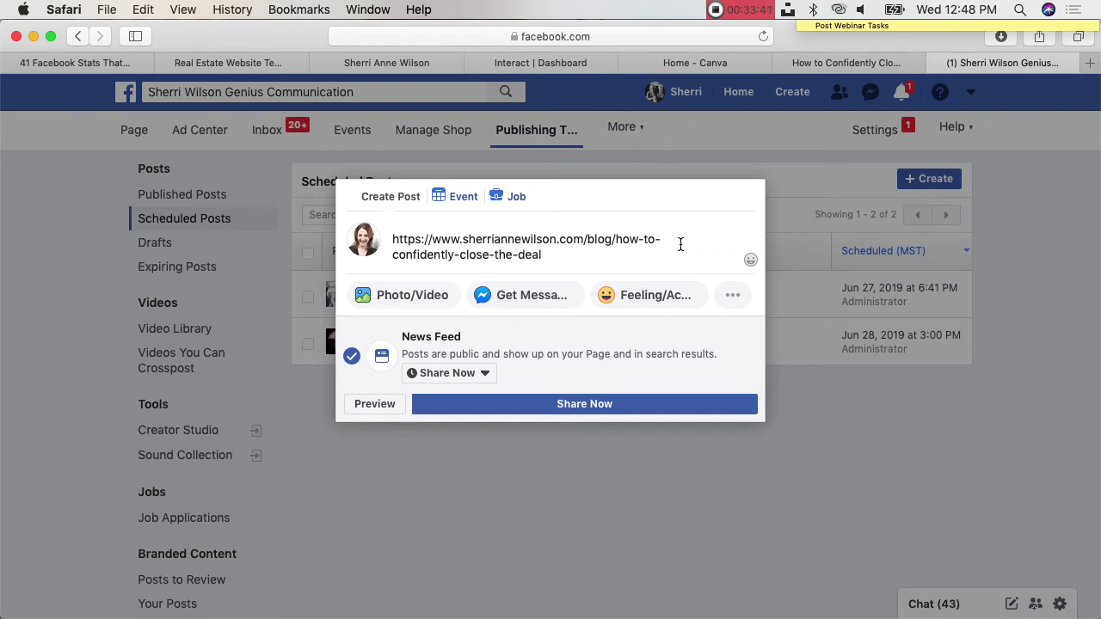
# Step: Show the save options for the "How to Confidently Close the Deal" image on the blog overview, and open the Facebook post's photo/video options
pyautogui.click(859, 65)
pyautogui.scroll(-3, 524, 507)
pyautogui.scroll(5, 522, 528)
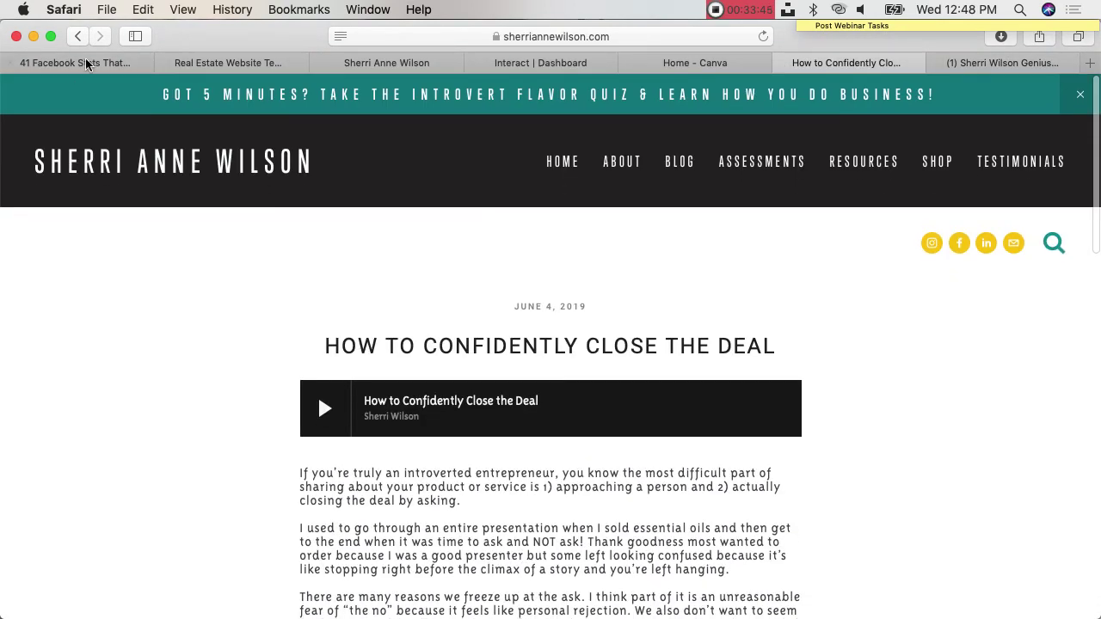
pyautogui.click(78, 35)
pyautogui.rightClick(459, 225)
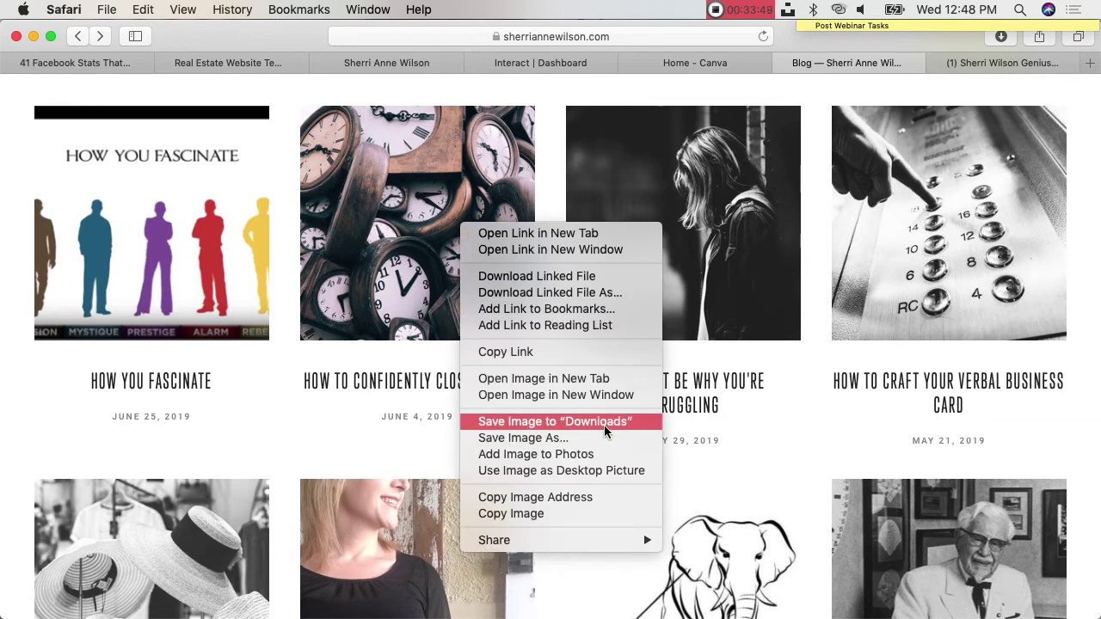
pyautogui.click(1021, 64)
pyautogui.click(954, 63)
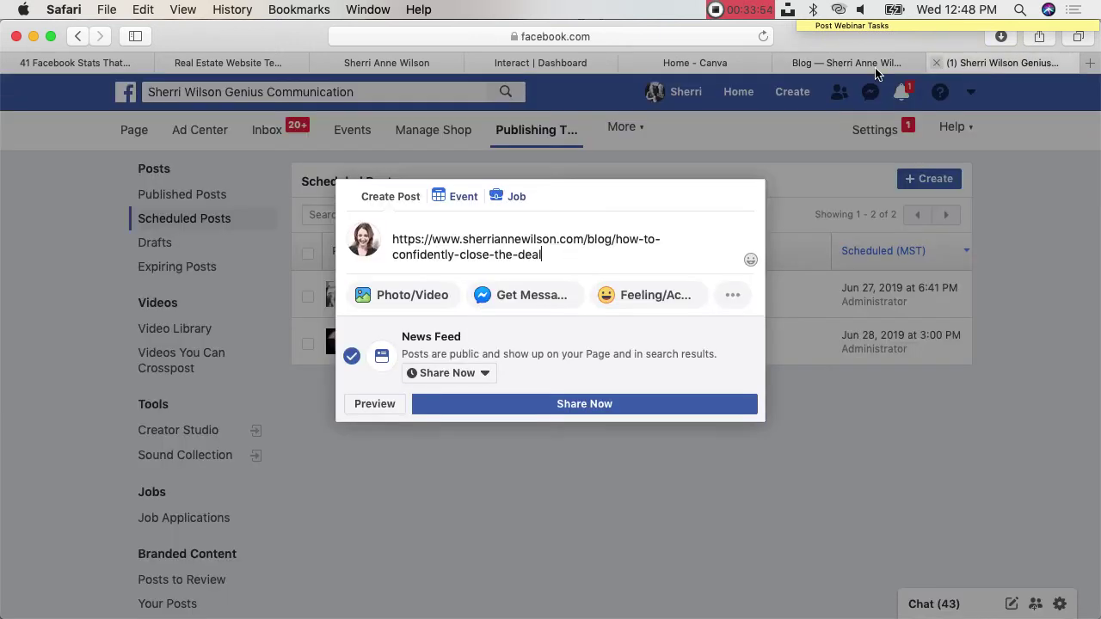
pyautogui.click(432, 294)
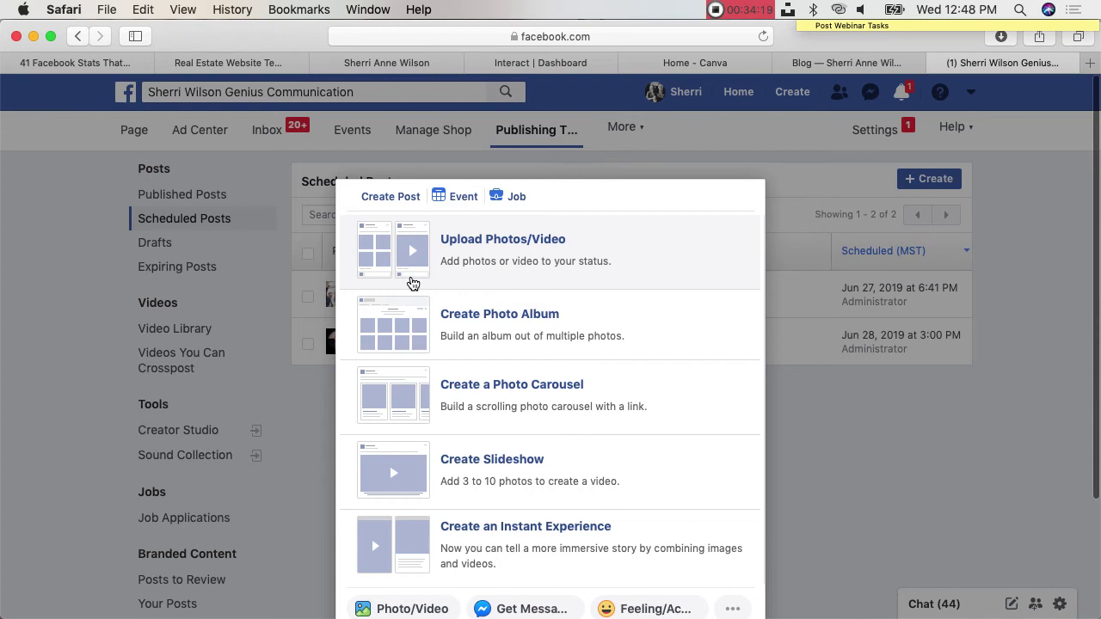
# Step: Discard the unfinished post and close the Facebook page, confirming to leave it
pyautogui.click(820, 453)
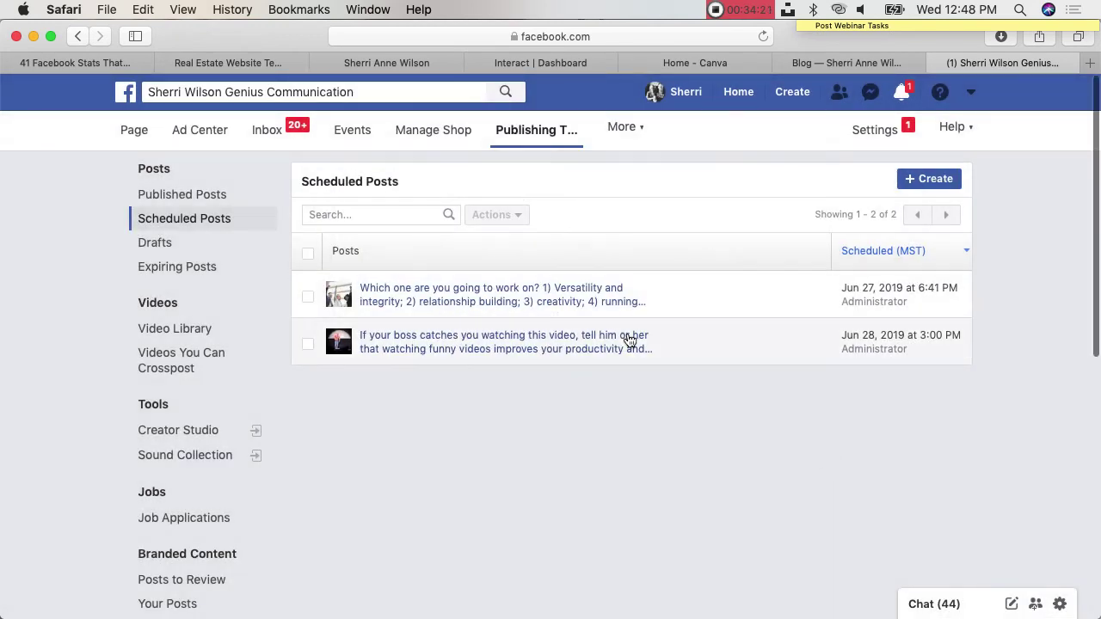
pyautogui.click(937, 67)
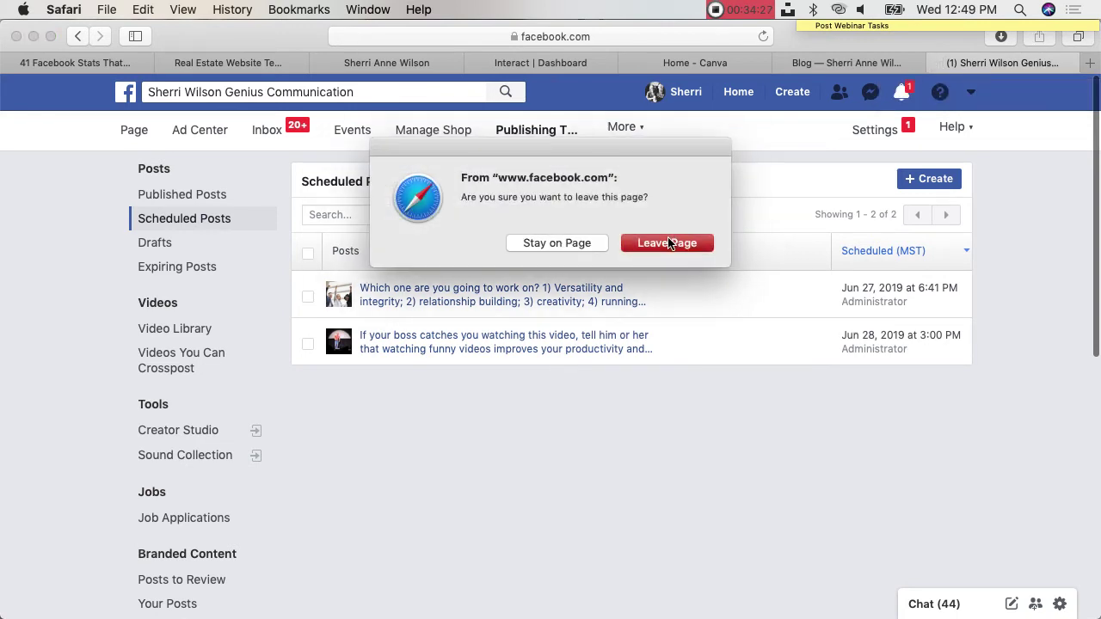
pyautogui.click(663, 243)
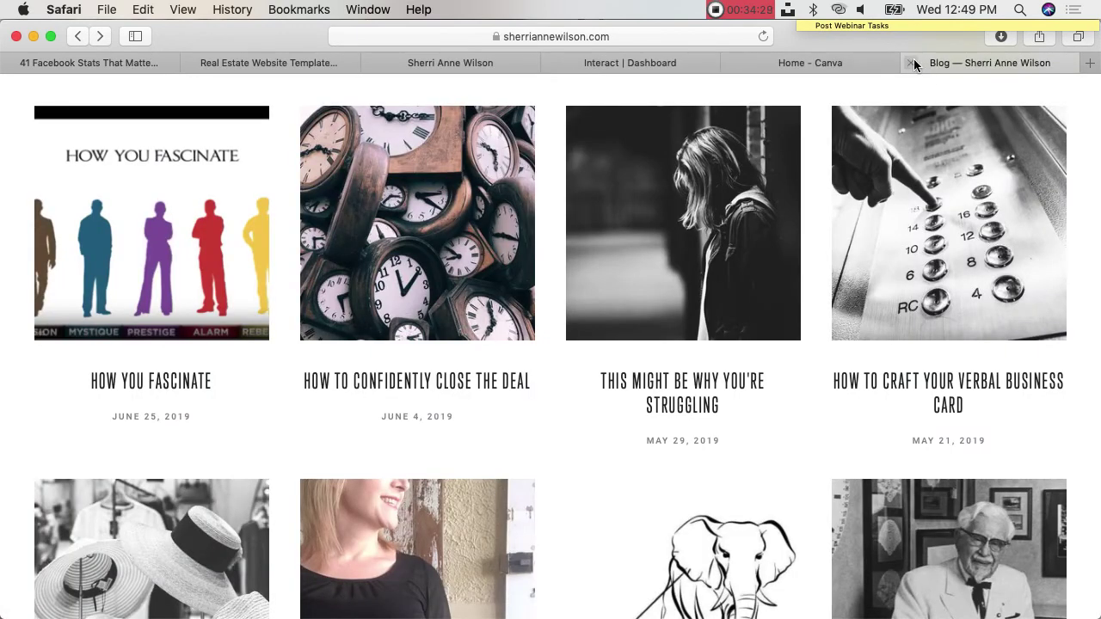
# Step: Switch to the "FB ads.key" presentation in Keynote and start the slideshow from the "Hands-on time!" slide
pyautogui.click(553, 594)
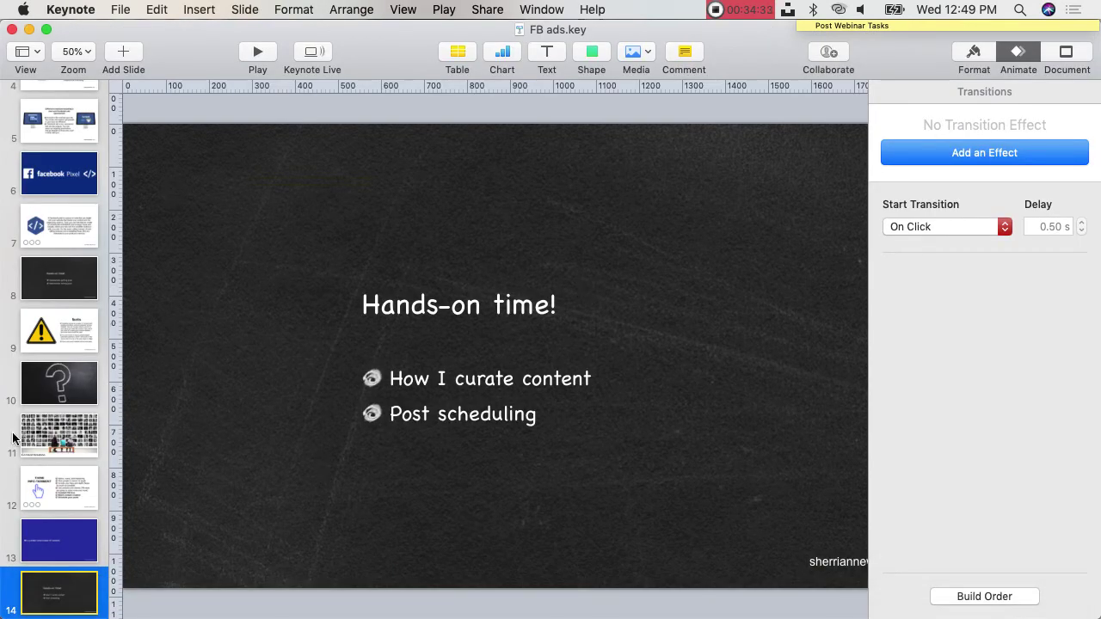
pyautogui.click(257, 53)
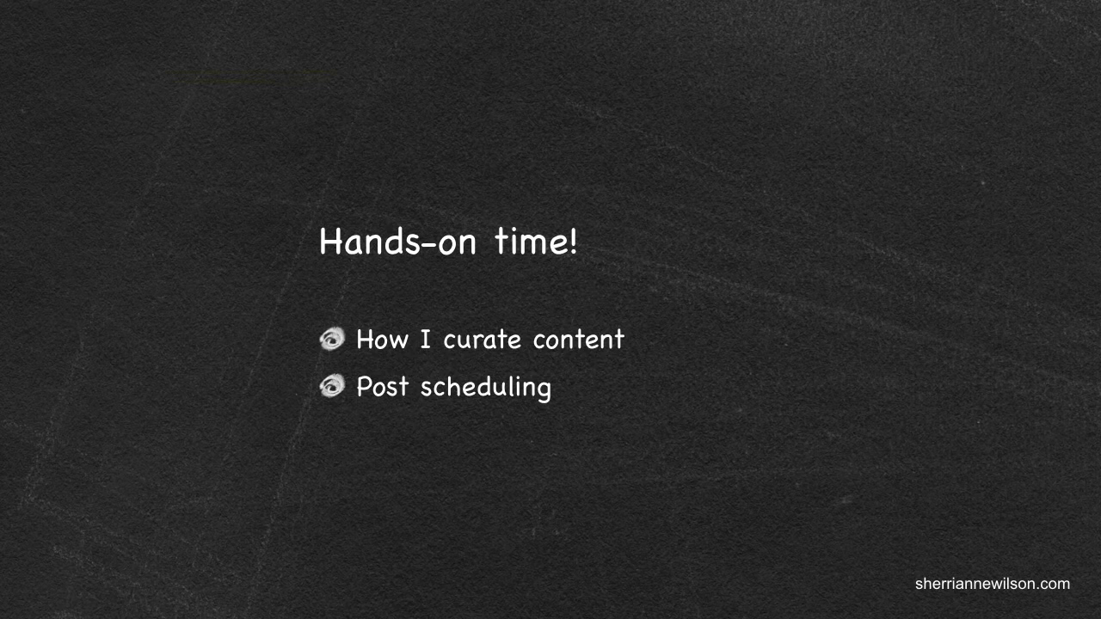